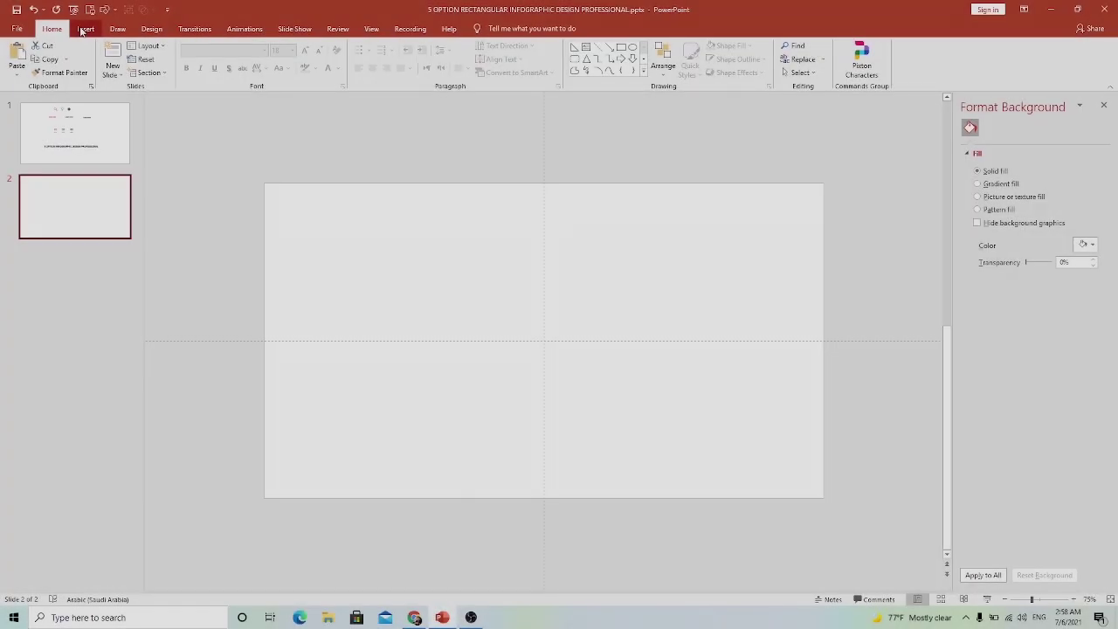
Draw a tall rectangle, about 3.4 by 3.01 inches, left of centre on slide 2.
click(85, 28)
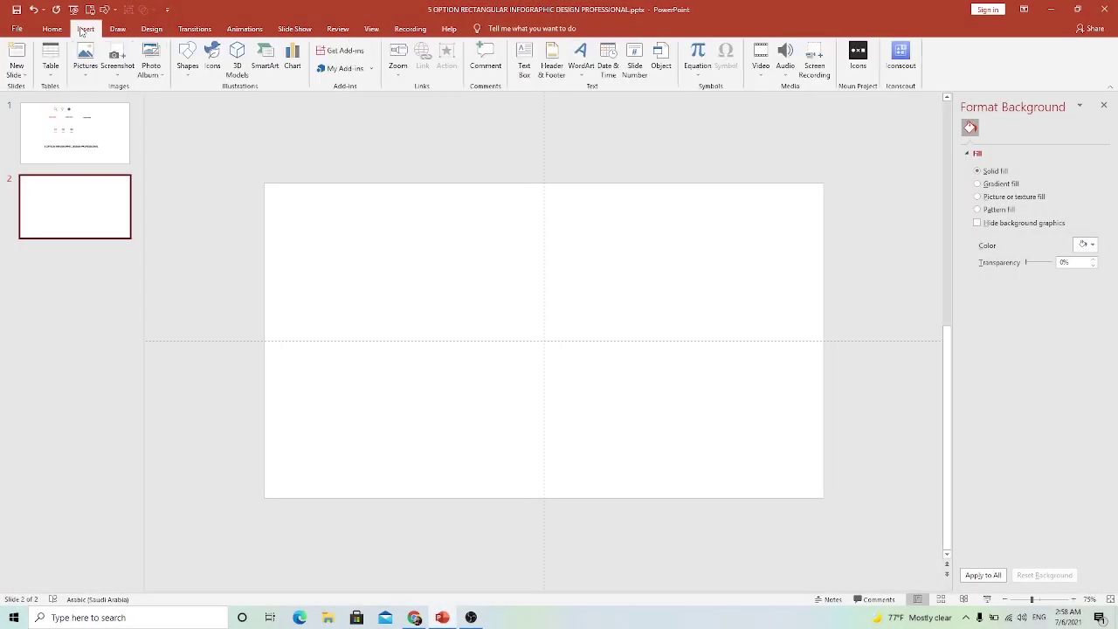
click(195, 76)
click(229, 99)
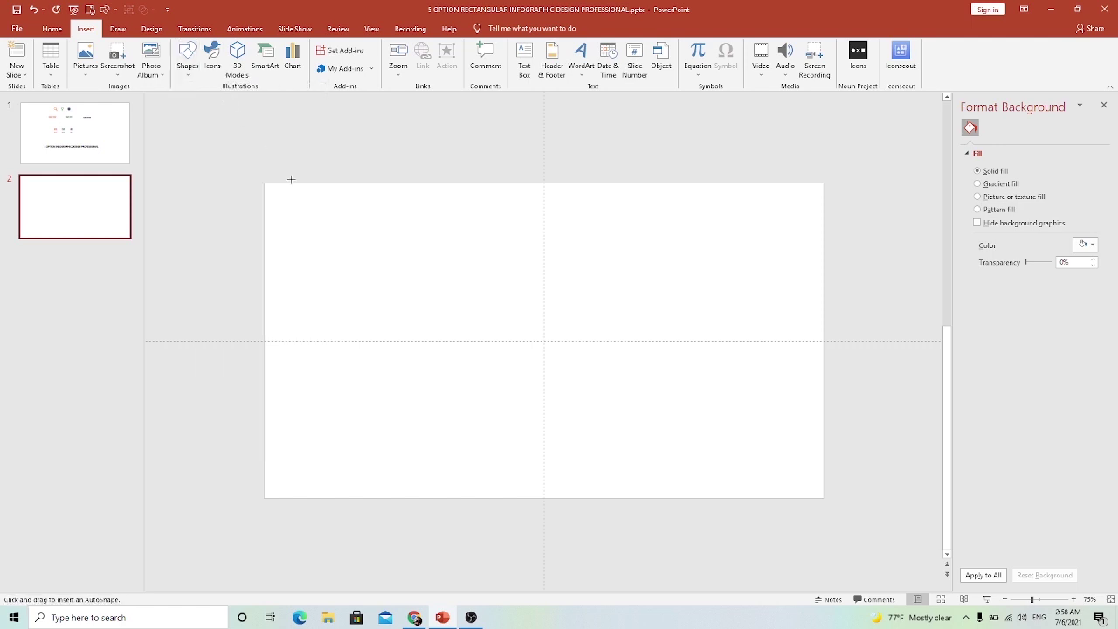
mouse_move(406, 235)
mouse_down()
mouse_move(539, 386)
mouse_move(532, 380)
mouse_up()
Nudge the rectangle left, remove its outline and fill it with a pale peach tint.
drag(479, 272, 440, 273)
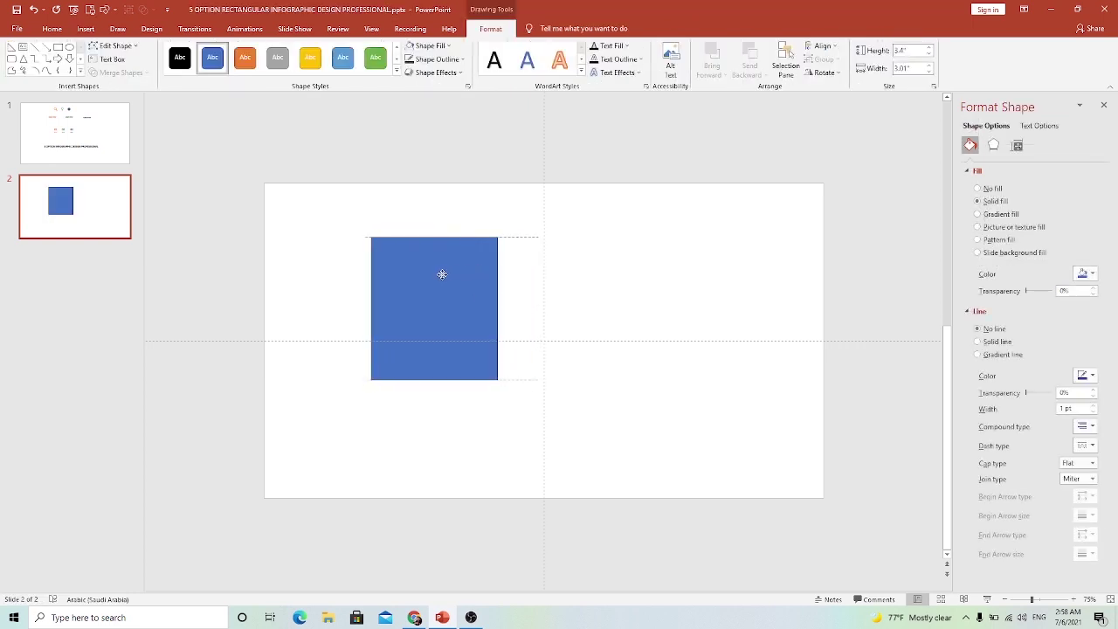
click(442, 61)
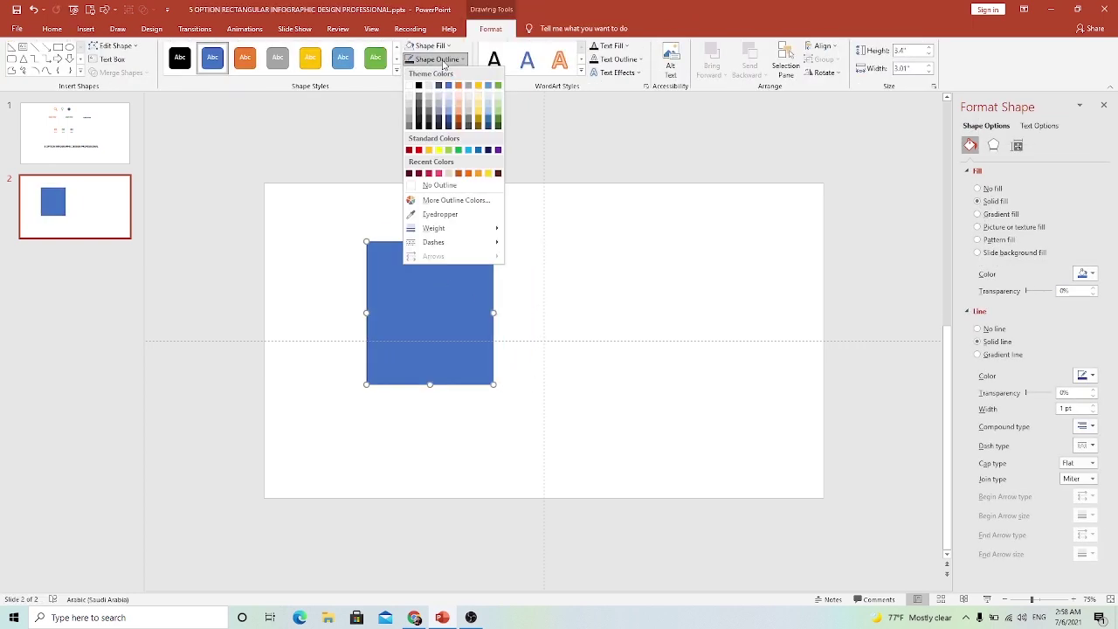
click(416, 187)
click(446, 48)
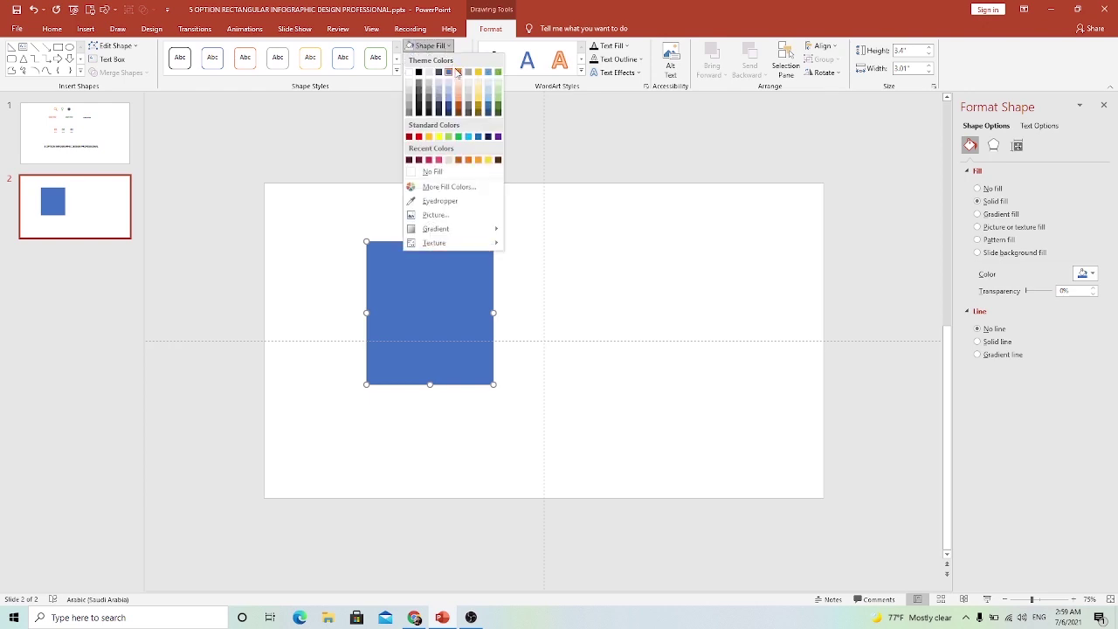
click(460, 85)
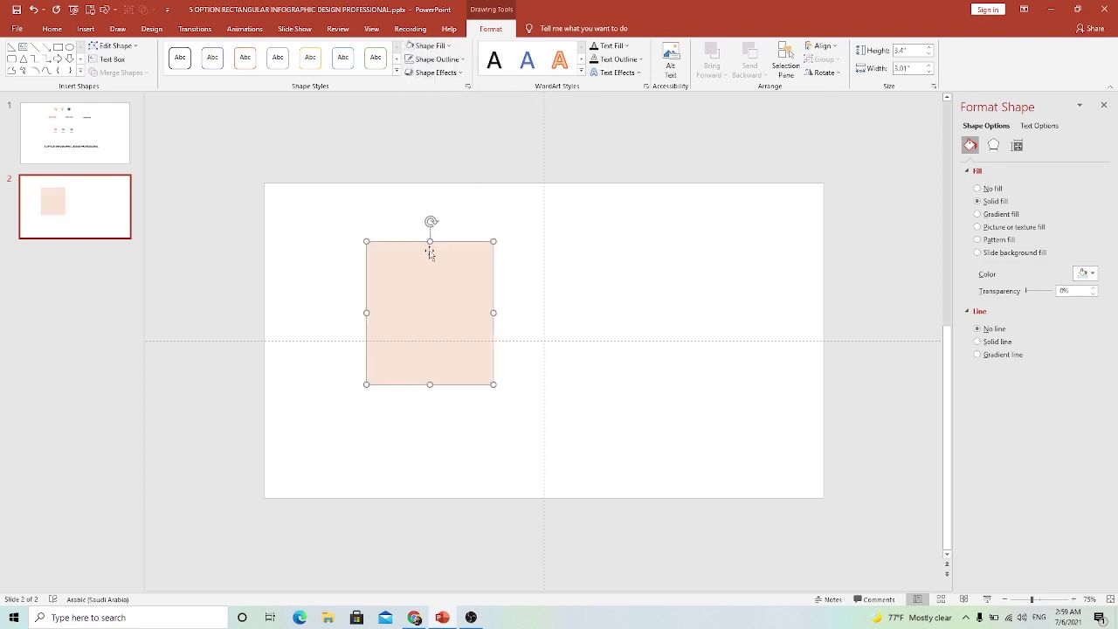
scroll(428, 345, up, 3)
Switch the peach rectangle to Edit Points and curve its top edge.
click(398, 276)
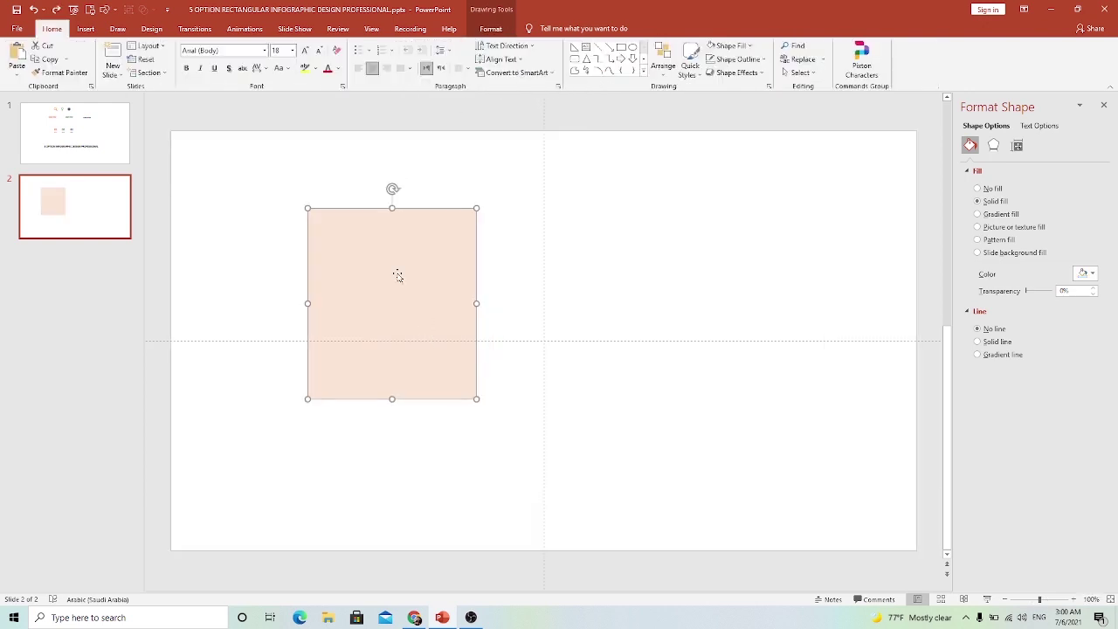
right_click(396, 273)
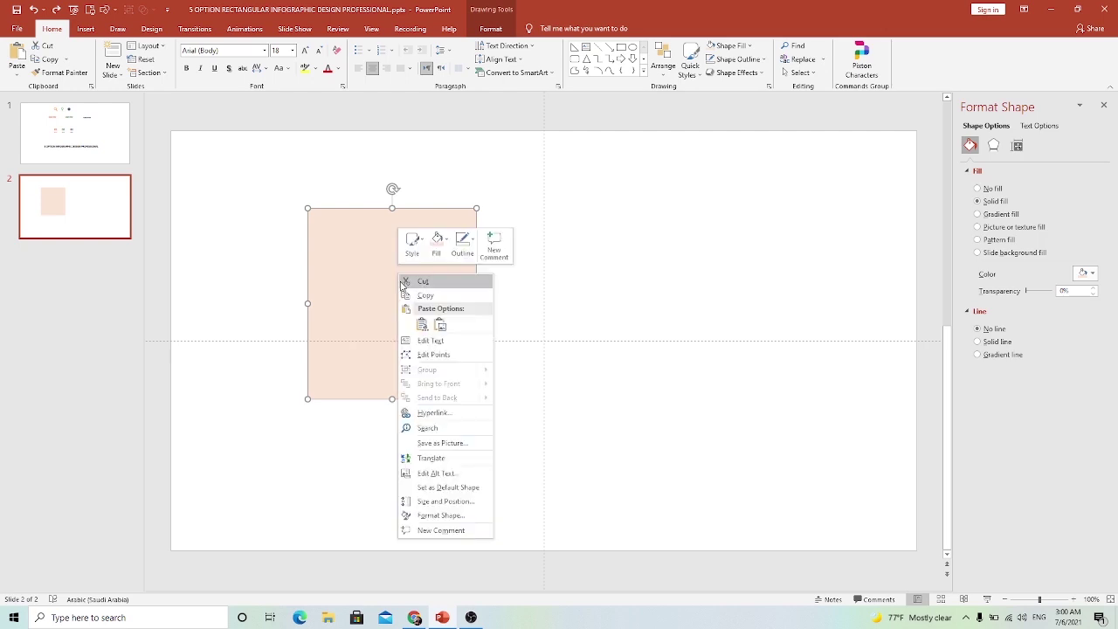
click(431, 355)
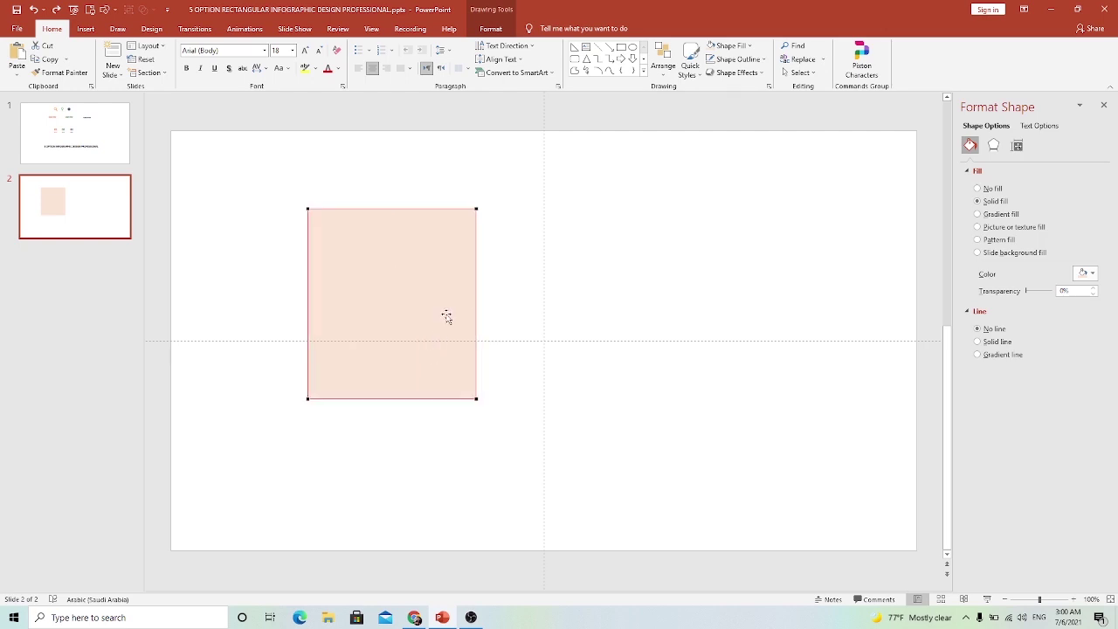
click(475, 209)
drag(420, 209, 360, 204)
Bow the right edge inward and curve the bottom edge upward.
click(309, 210)
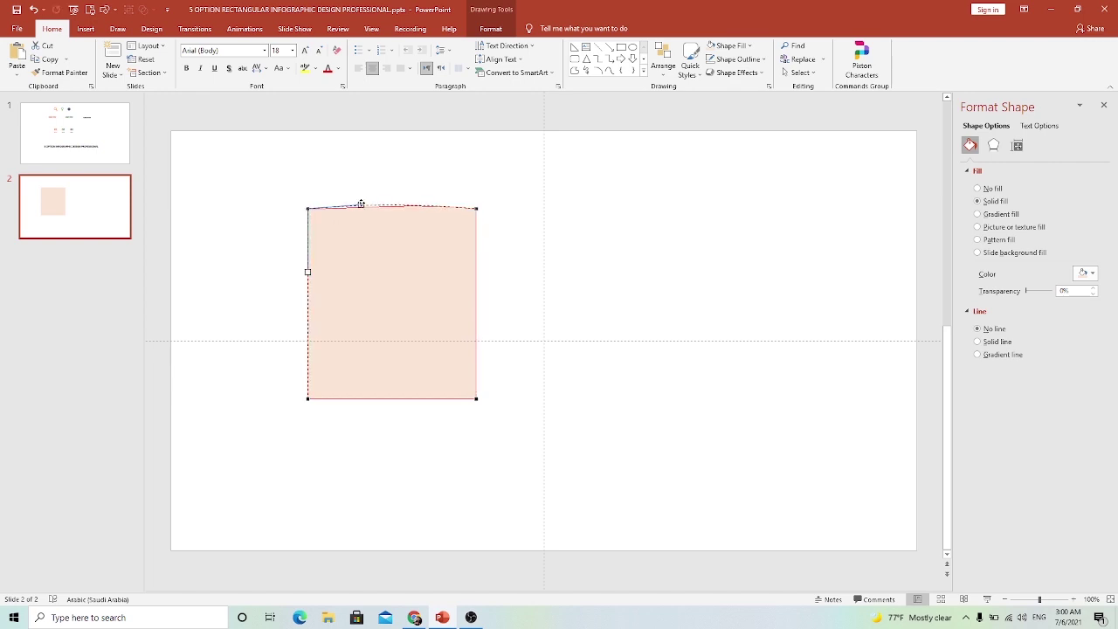
click(475, 400)
drag(475, 335, 462, 279)
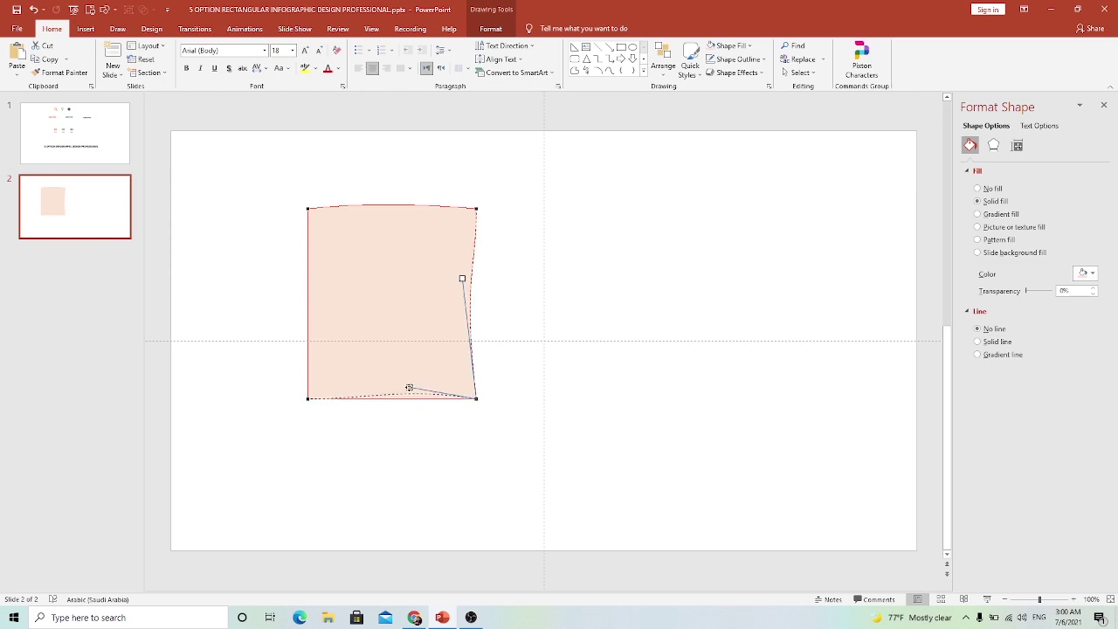
mouse_move(420, 398)
mouse_down()
mouse_move(407, 385)
mouse_move(355, 385)
mouse_up()
click(306, 399)
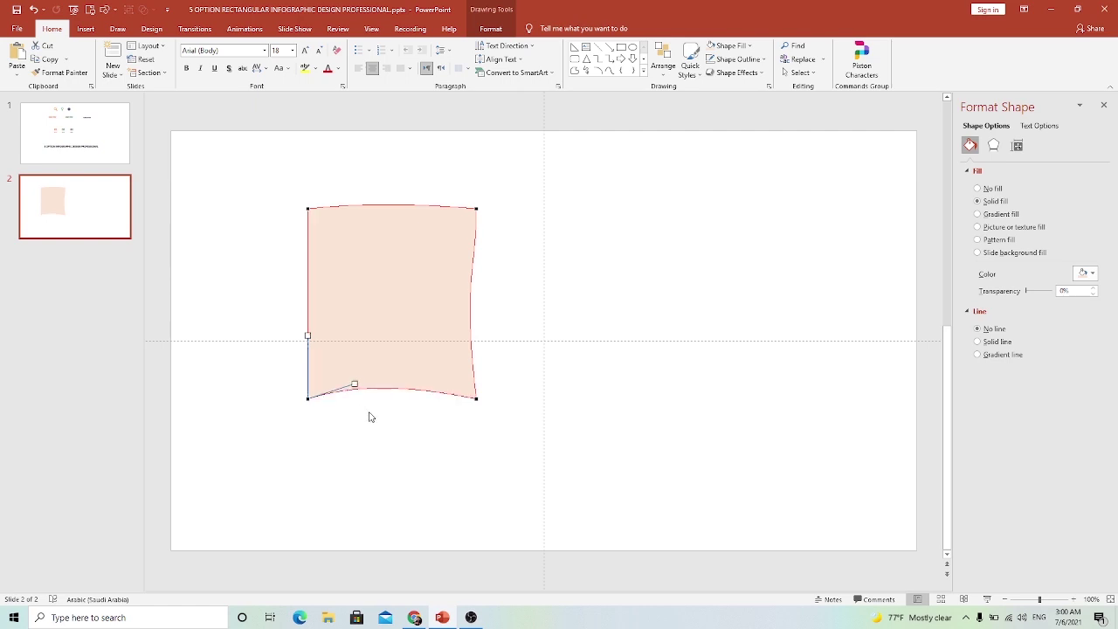
click(368, 417)
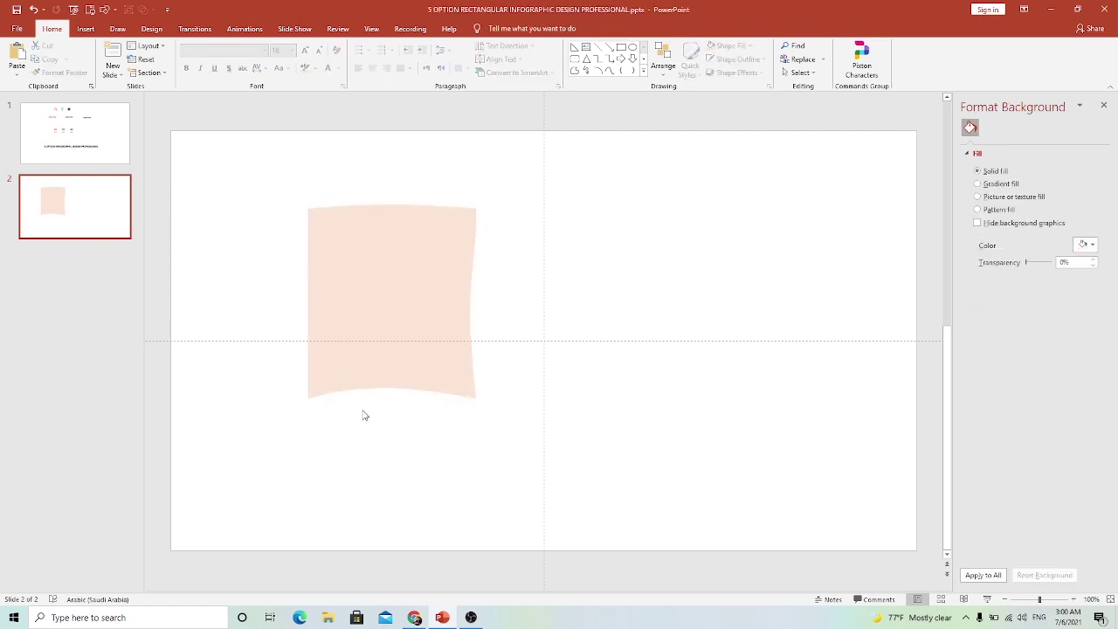
Draw a small 0.31 by 1.29 inch rounded rectangle bar across the note's top-left edge.
click(356, 289)
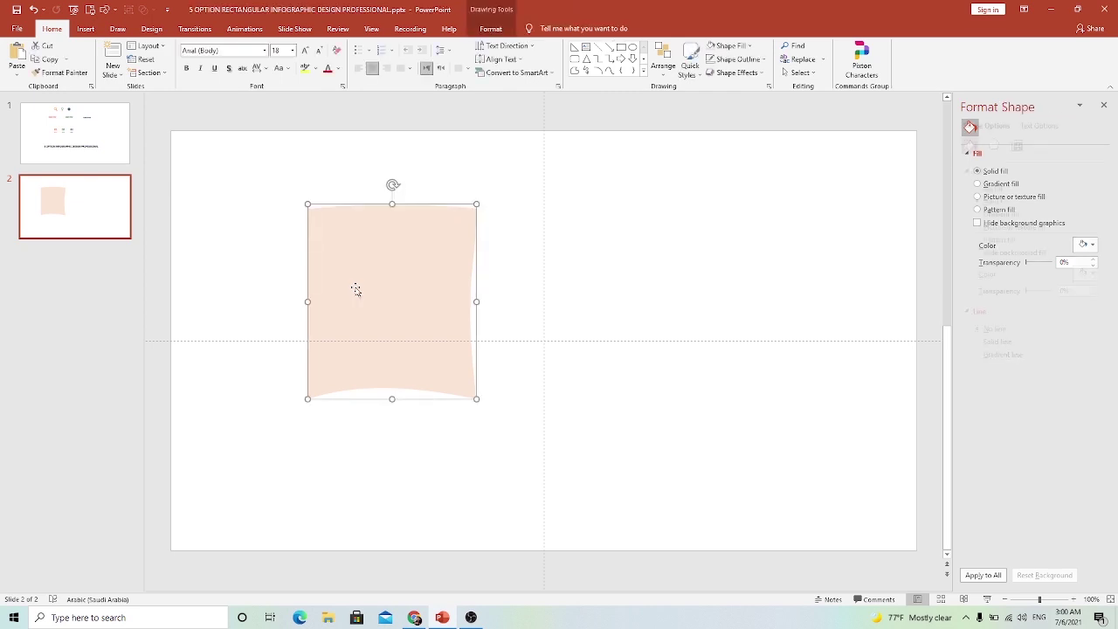
click(261, 236)
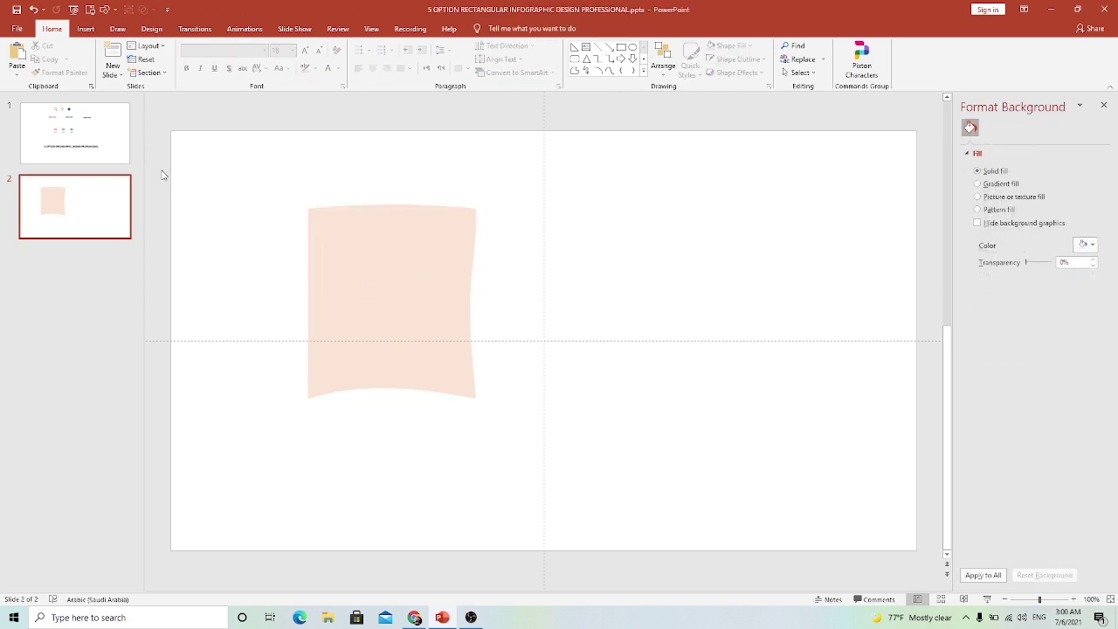
click(86, 28)
click(187, 70)
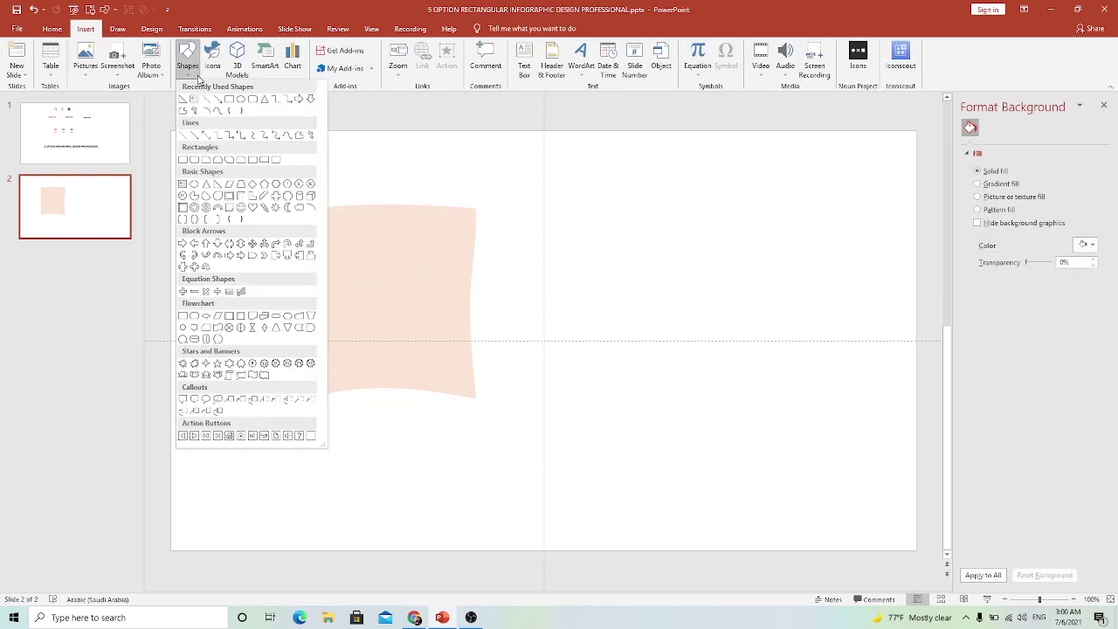
click(252, 100)
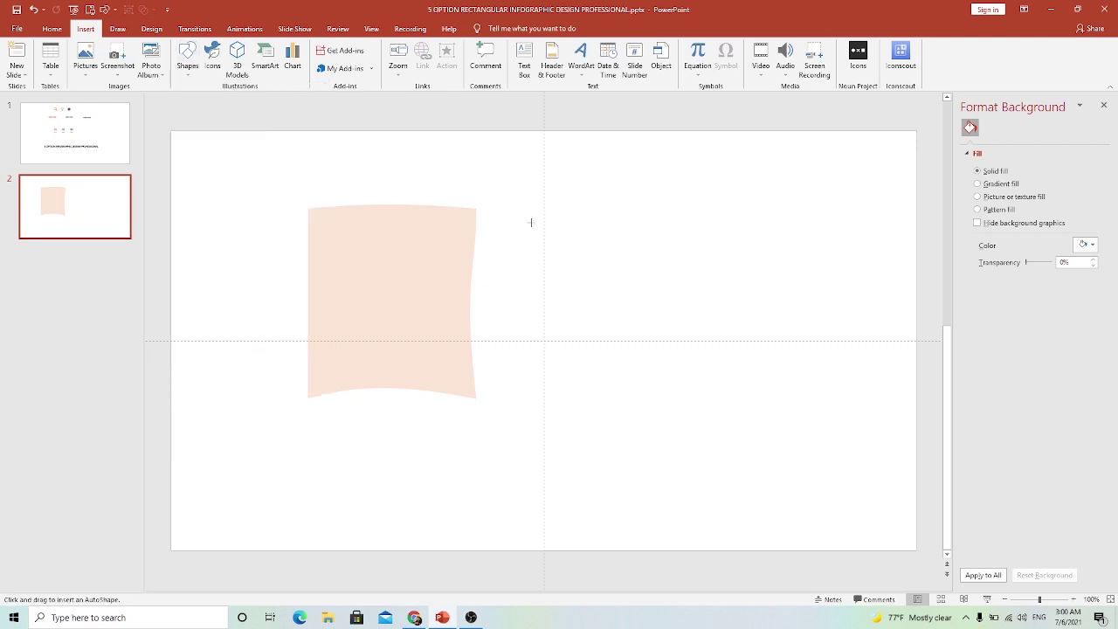
mouse_move(531, 223)
mouse_down()
mouse_move(603, 239)
mouse_move(304, 222)
mouse_move(289, 190)
mouse_move(309, 227)
mouse_up()
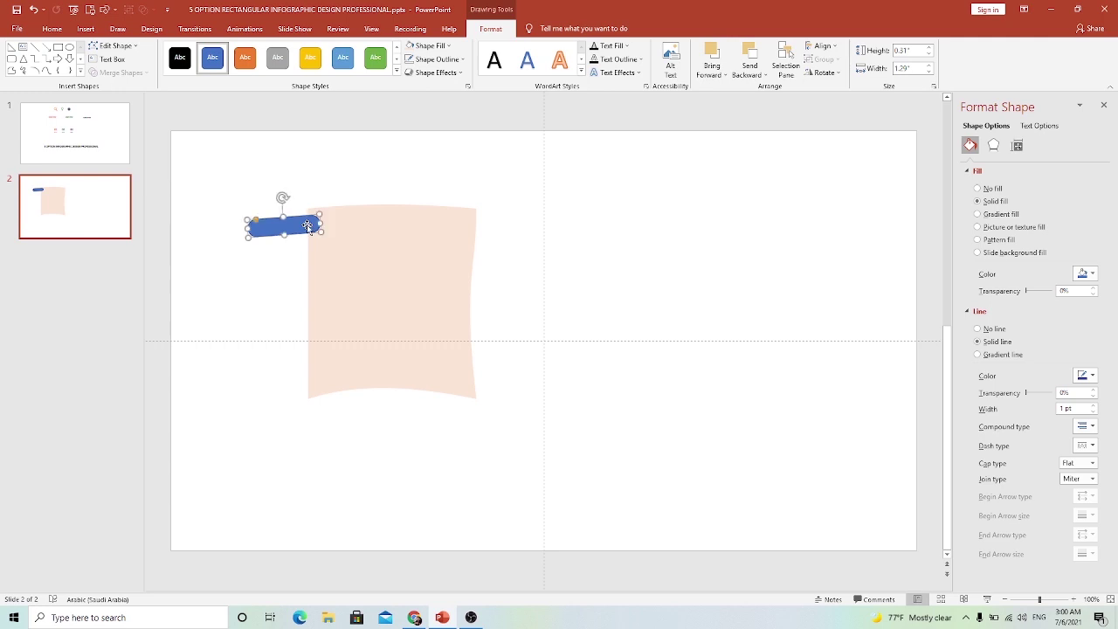
Copy the blue bar and stack pasted copies as the second, third and fourth bars below it.
right_click(307, 227)
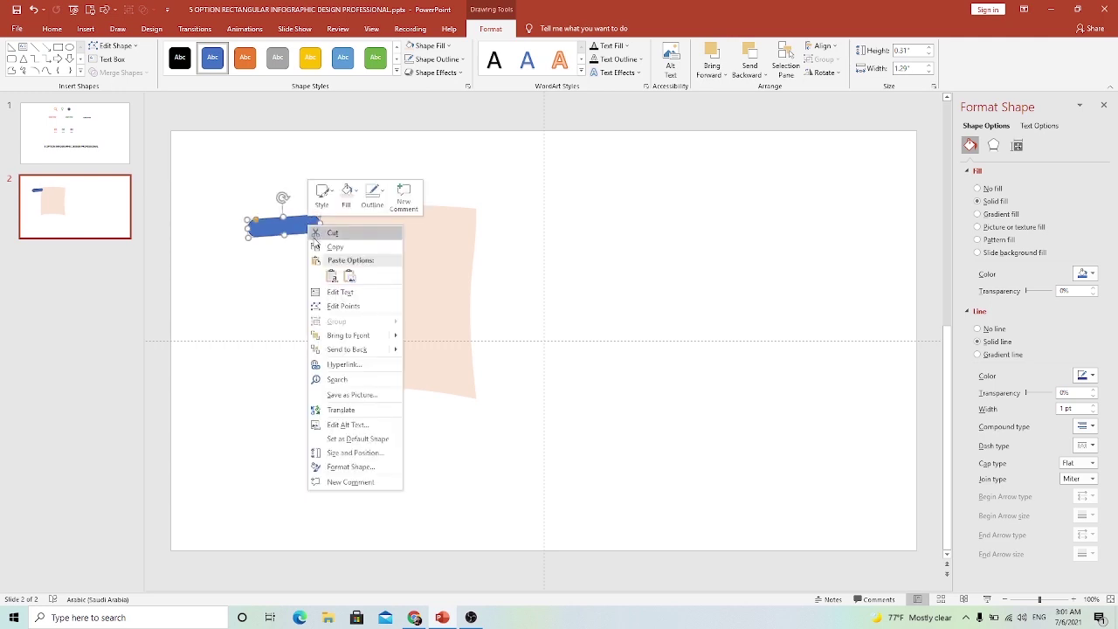
click(334, 247)
right_click(277, 268)
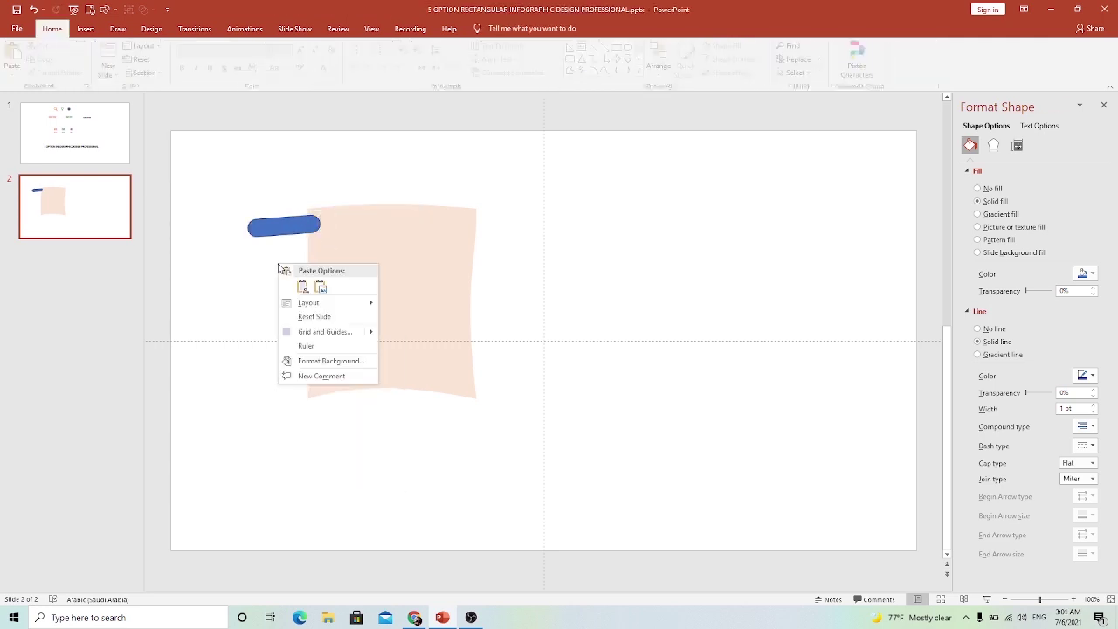
click(303, 288)
key(ctrl+v)
drag(307, 230, 303, 252)
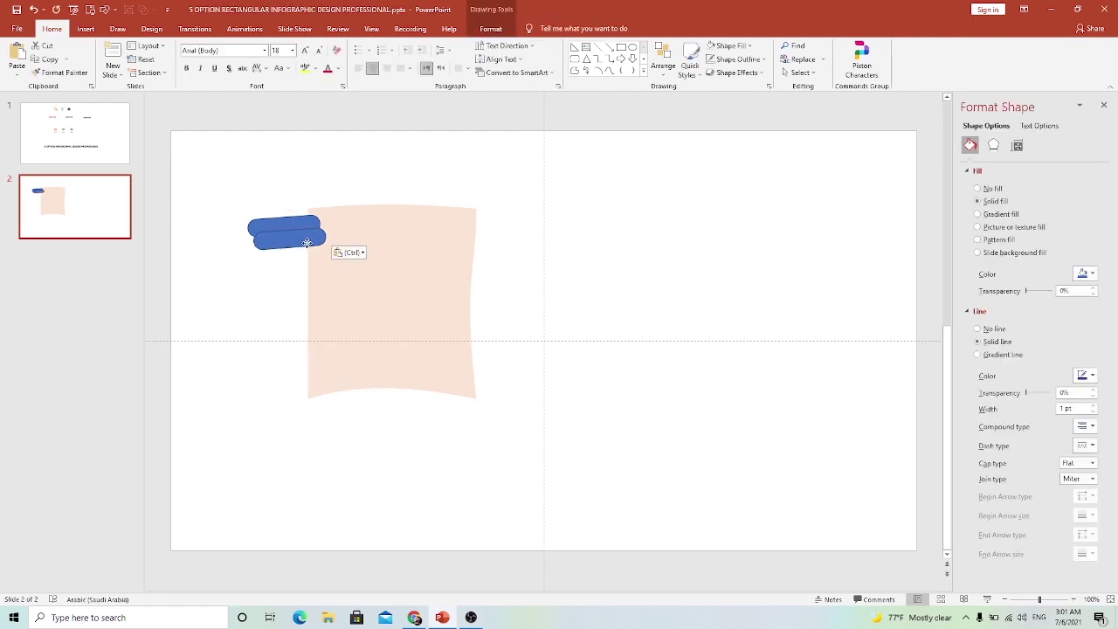
right_click(287, 282)
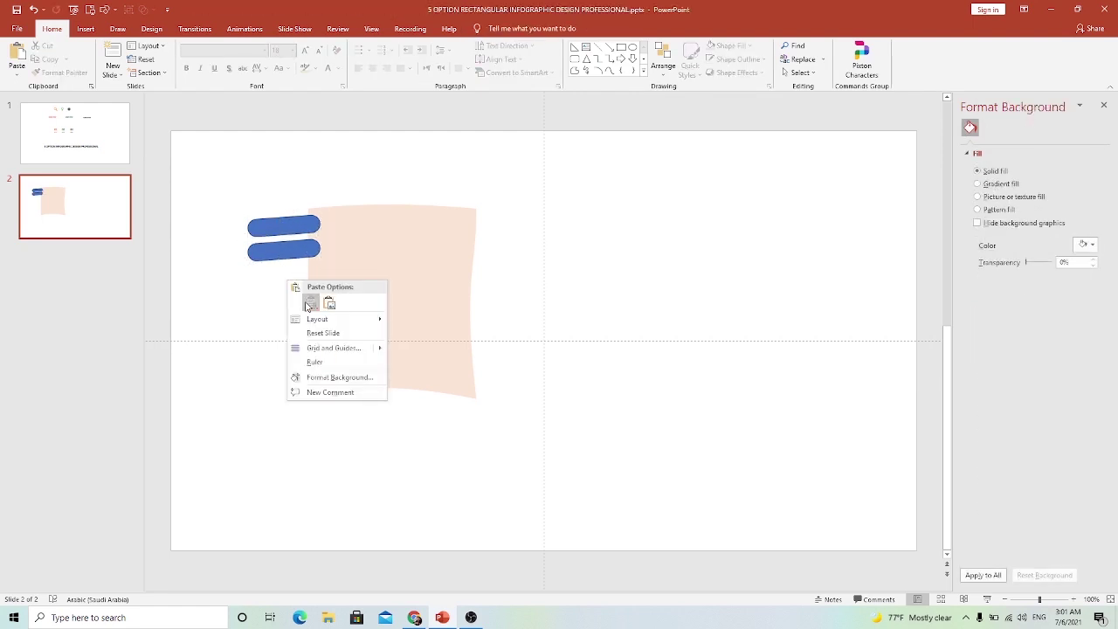
click(311, 305)
drag(297, 251, 297, 275)
right_click(293, 300)
click(316, 320)
drag(297, 229, 297, 297)
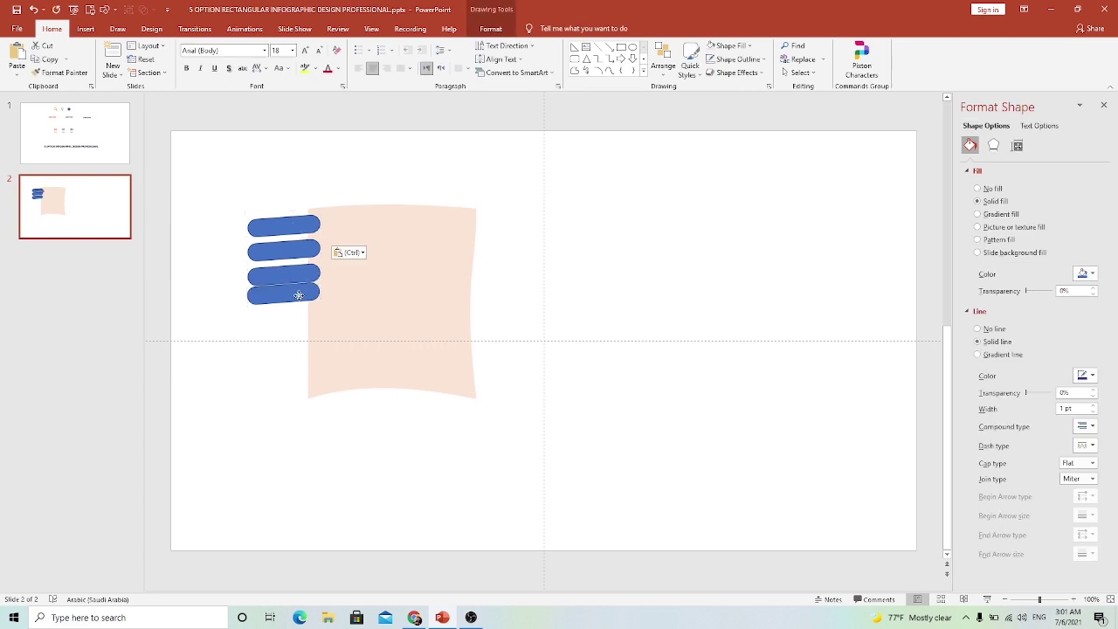
Paste and place the fifth through eighth bars down the note's left edge.
right_click(289, 322)
click(314, 351)
drag(298, 229, 293, 321)
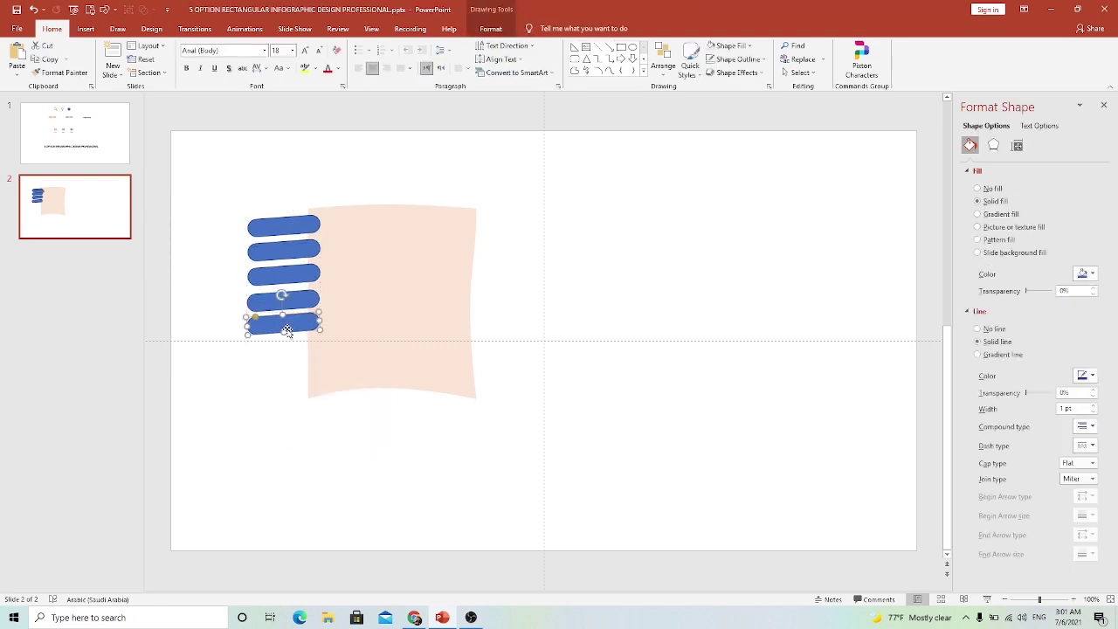
right_click(292, 356)
click(313, 379)
drag(293, 230, 294, 346)
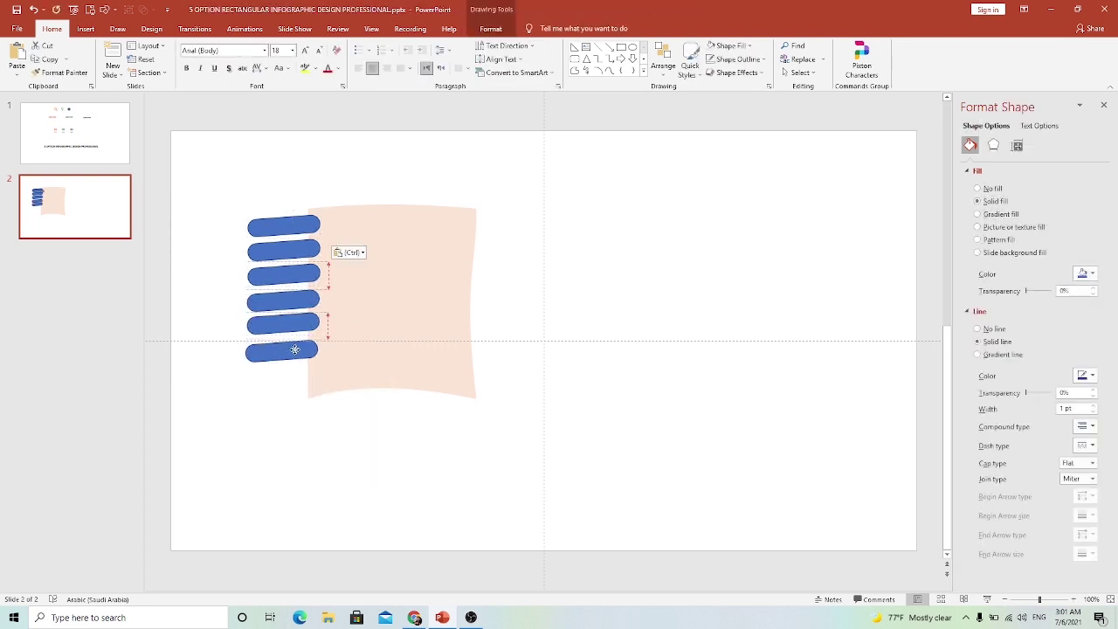
right_click(284, 379)
click(307, 400)
drag(297, 241, 298, 371)
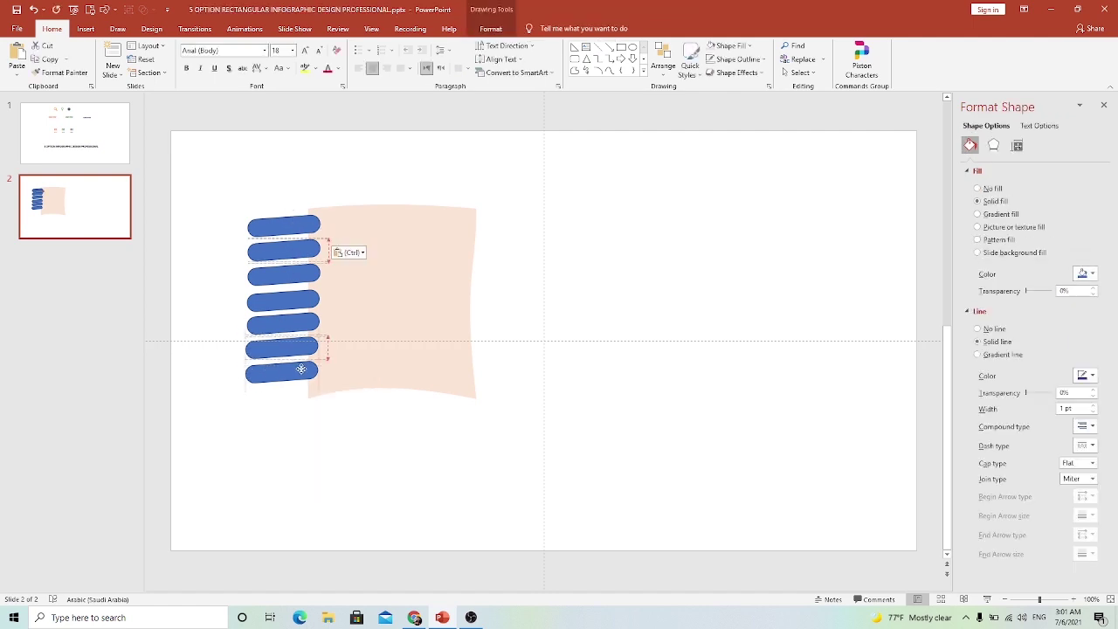
right_click(292, 399)
click(307, 422)
drag(306, 253, 297, 400)
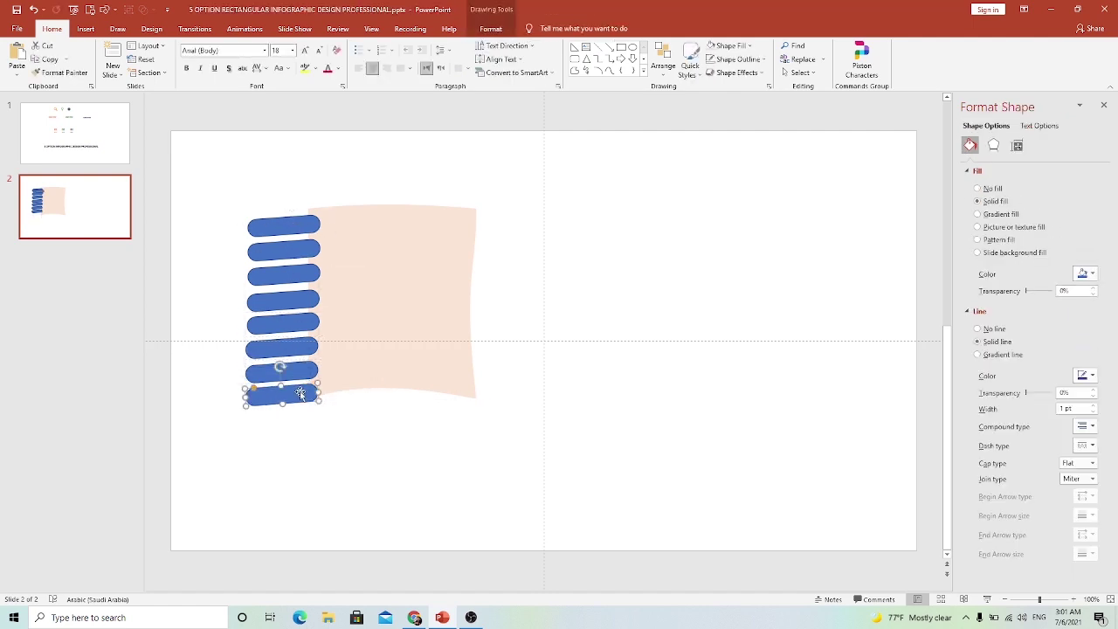
click(367, 267)
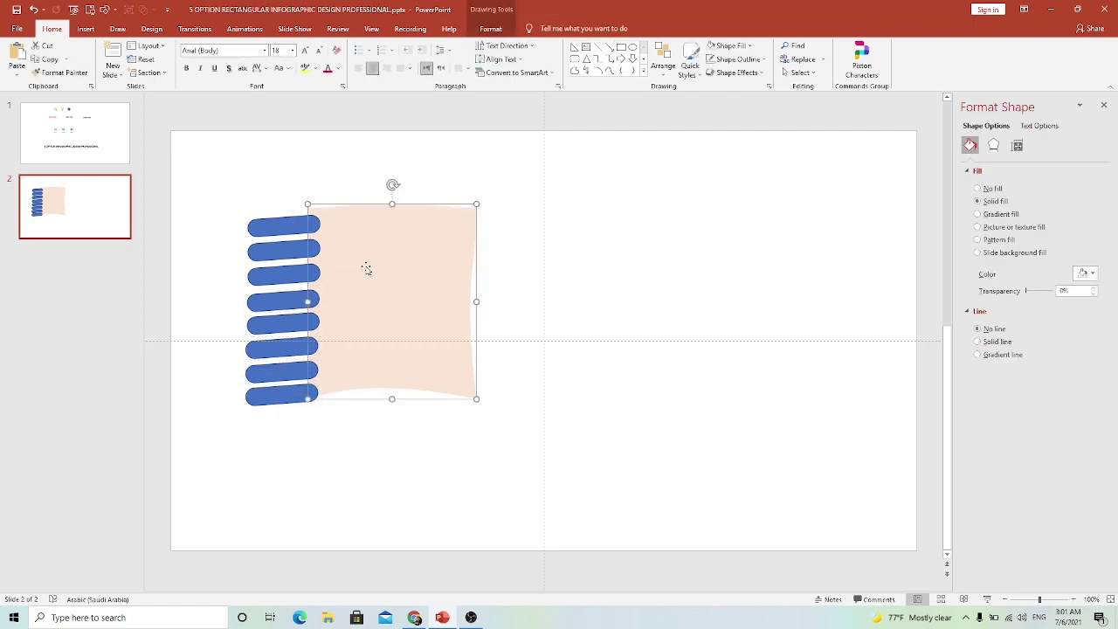
Select the note with all eight bars and use Merge Shapes > Subtract to cut eight notches.
shift+click(289, 232)
shift+click(285, 260)
shift+click(286, 276)
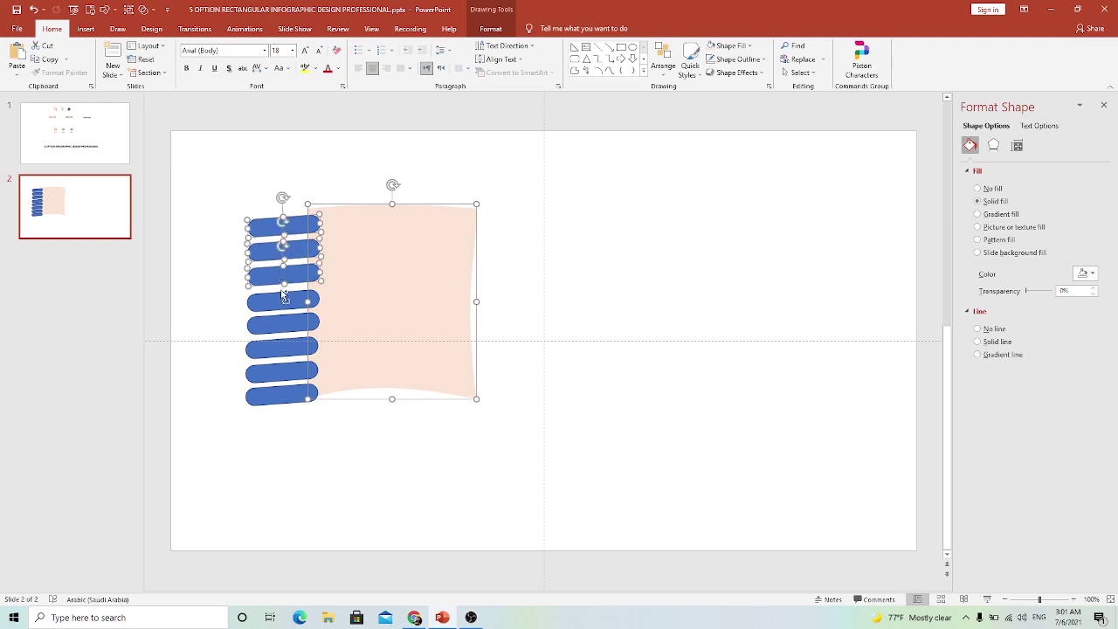
shift+click(286, 302)
shift+click(287, 328)
shift+click(288, 350)
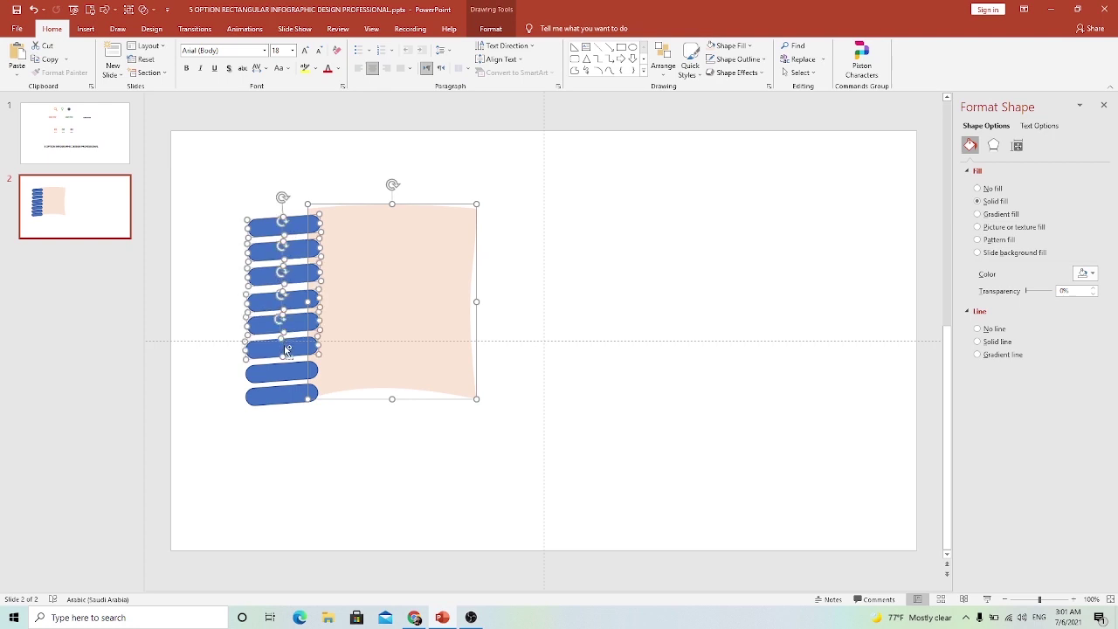
shift+click(297, 376)
shift+click(293, 395)
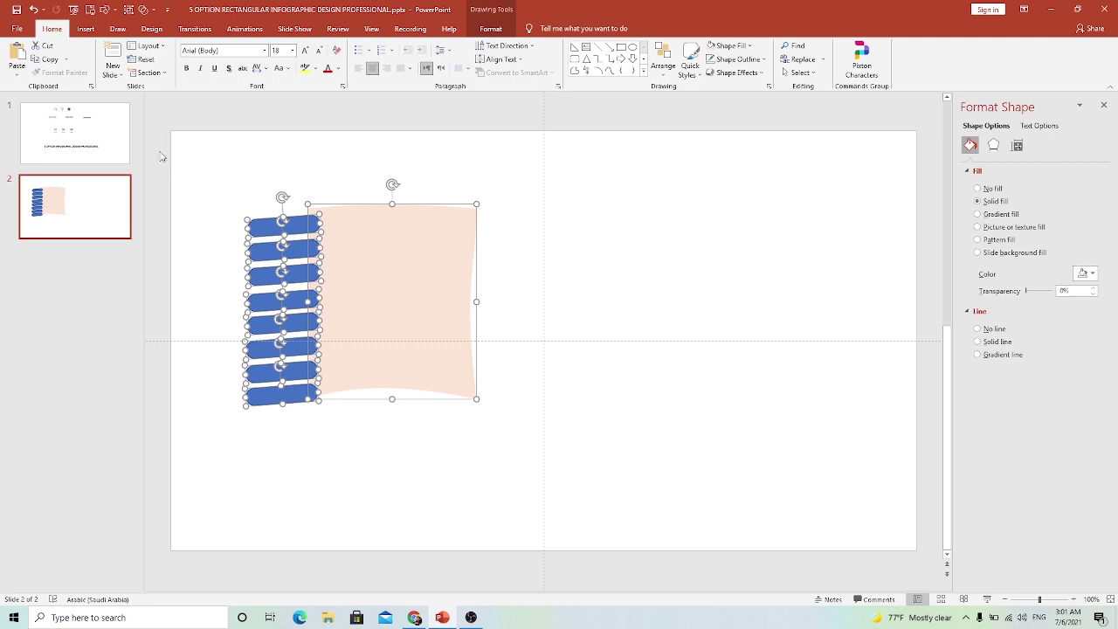
click(491, 29)
click(122, 73)
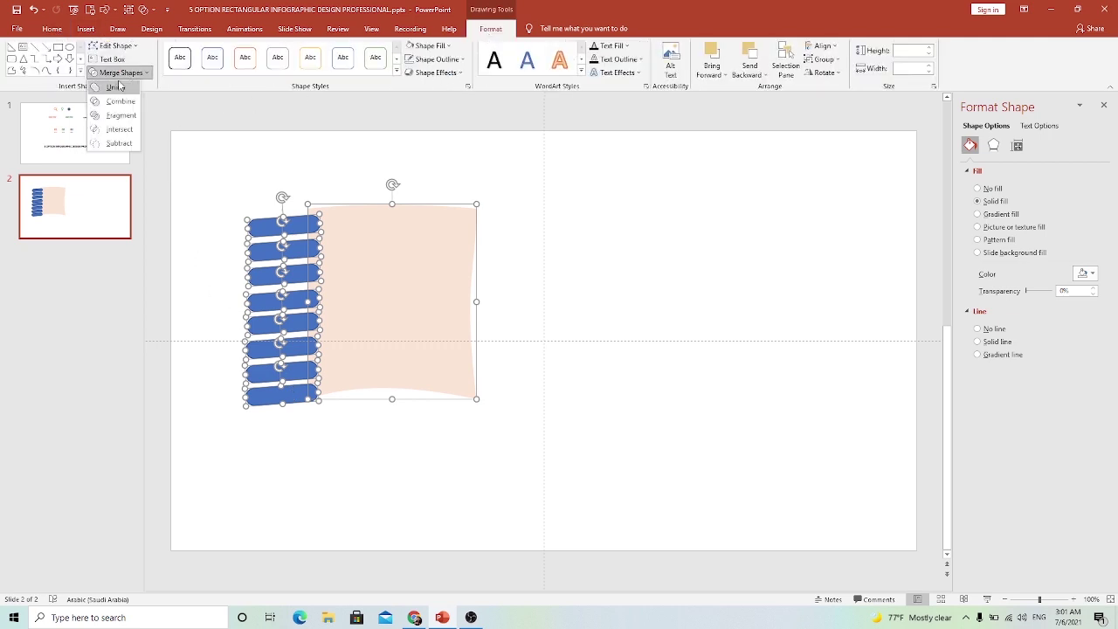
click(118, 143)
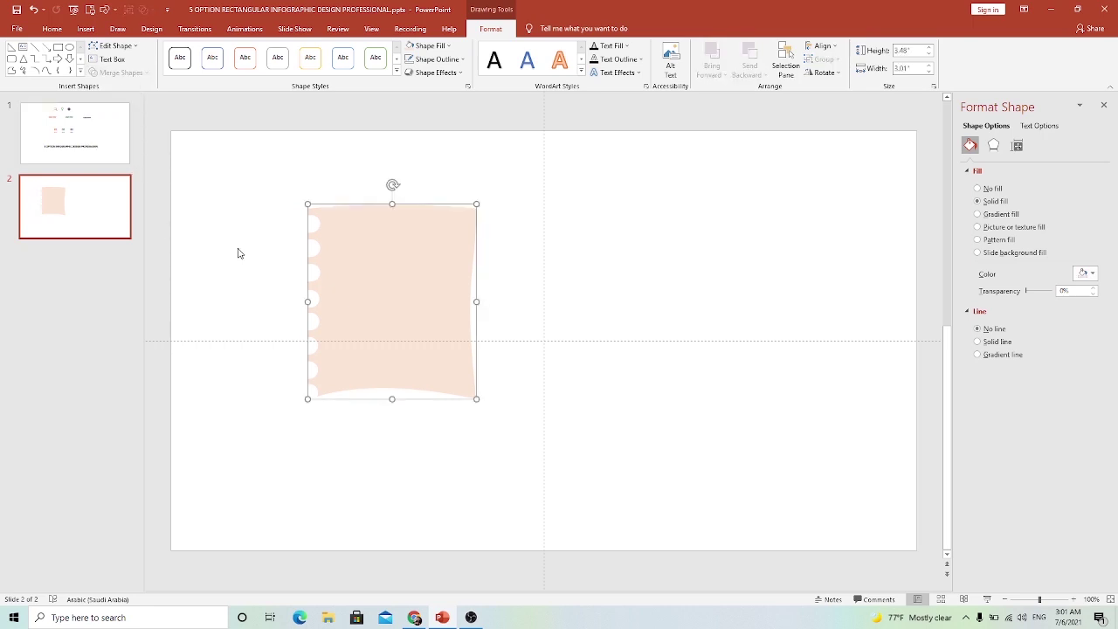
Apply the first Outer shadow preset to the notched card and make the shadow darker.
click(1001, 150)
click(1087, 187)
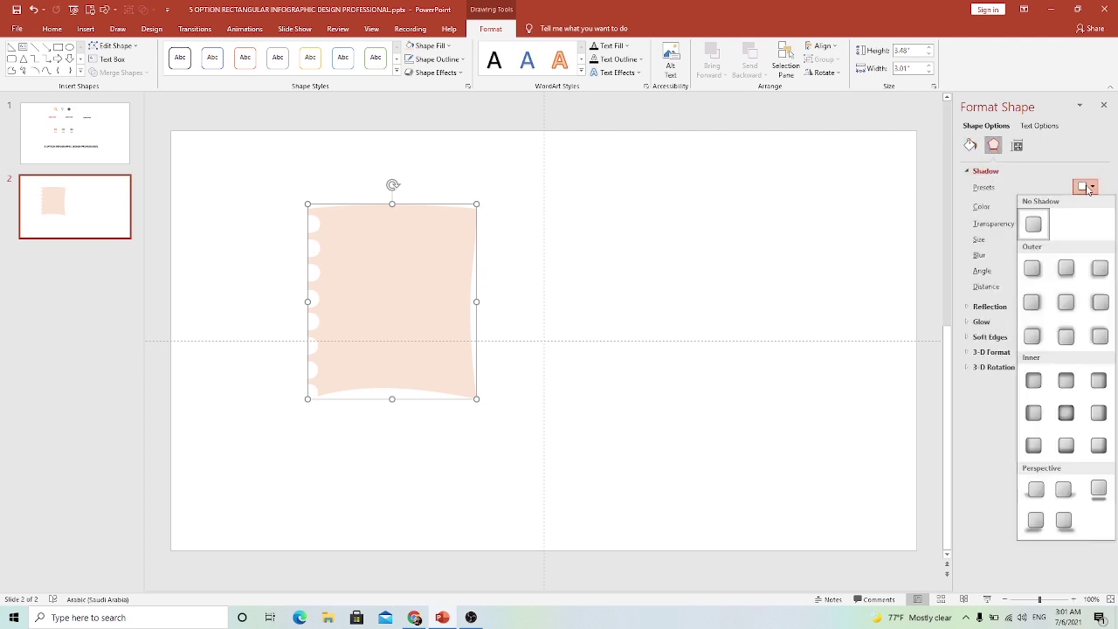
click(1033, 270)
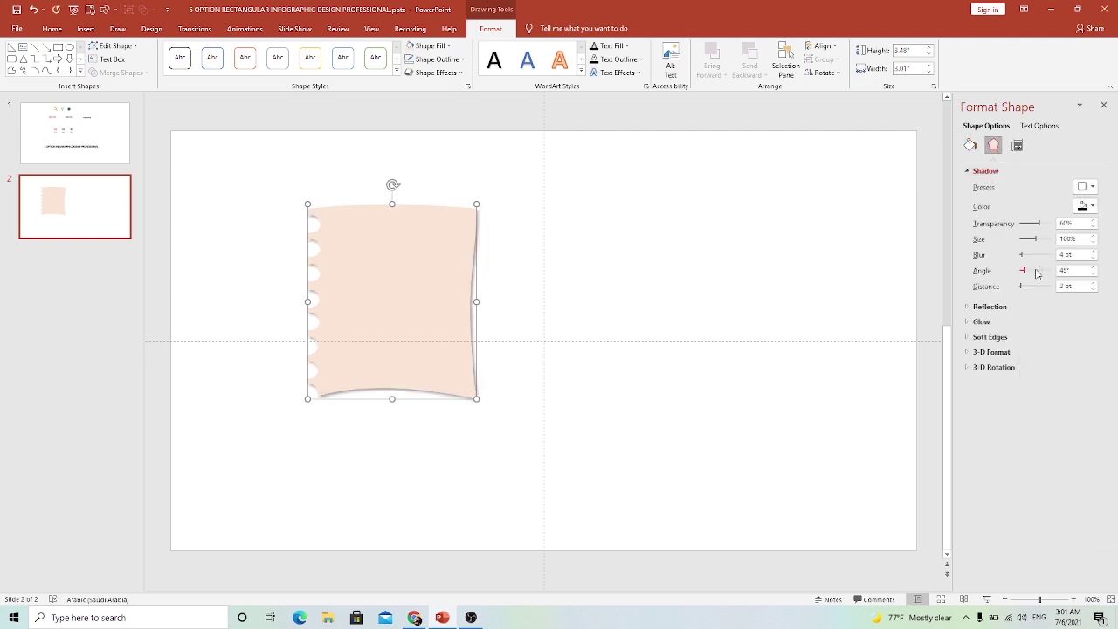
mouse_move(1042, 226)
mouse_down()
mouse_move(1022, 256)
mouse_move(1024, 287)
mouse_up()
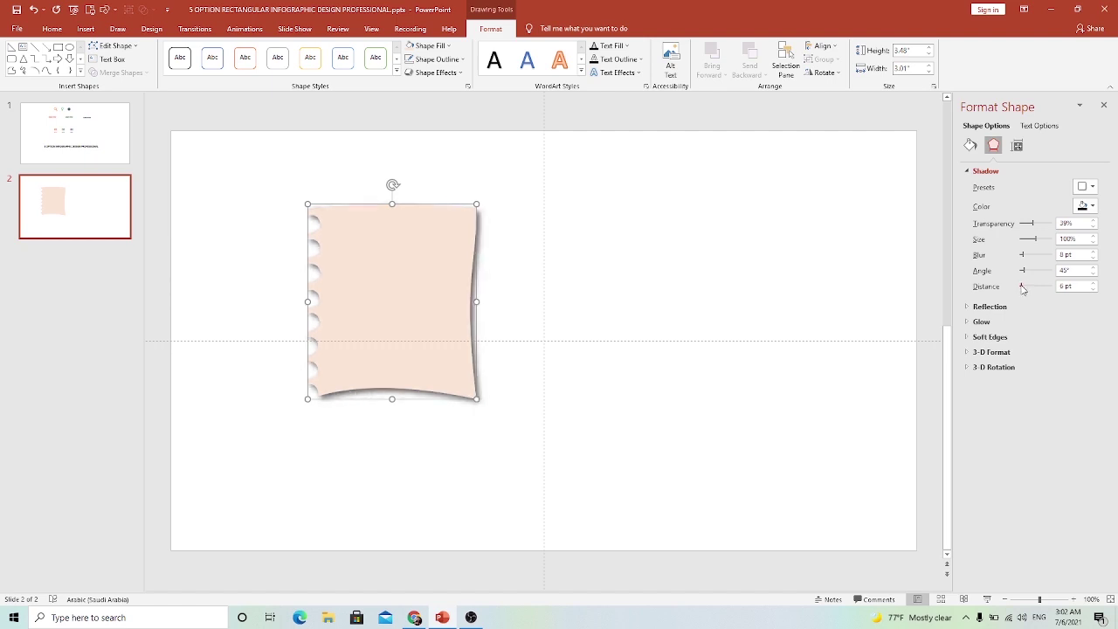
right_click(462, 221)
Duplicate the card to its right and fill the left card solid dark orange.
key(Escape)
right_click(510, 214)
click(532, 224)
drag(442, 245, 642, 226)
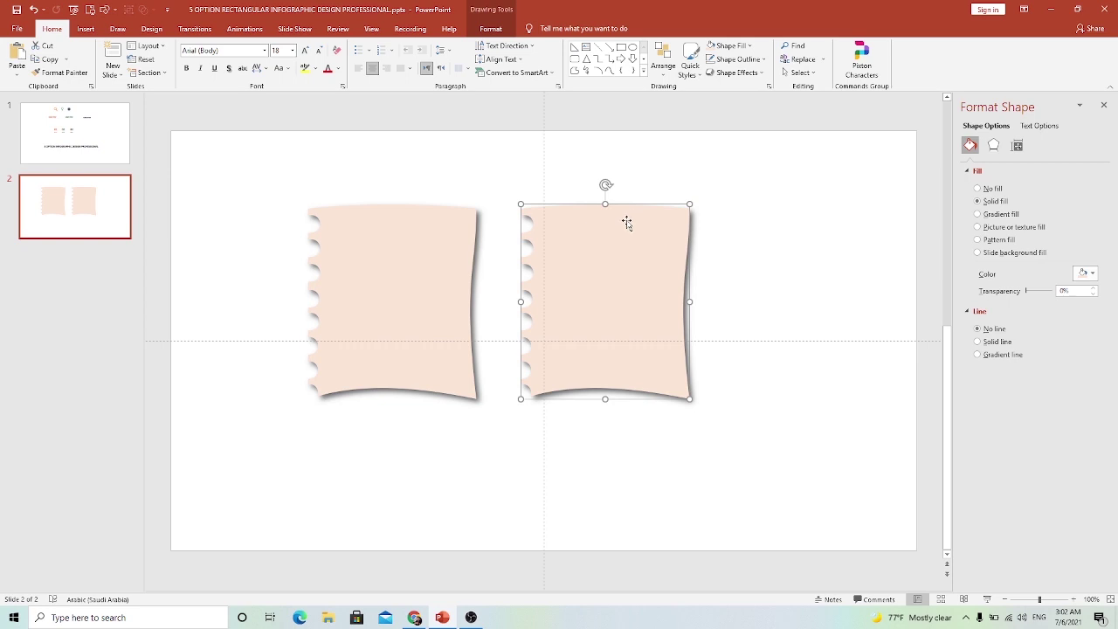
click(458, 223)
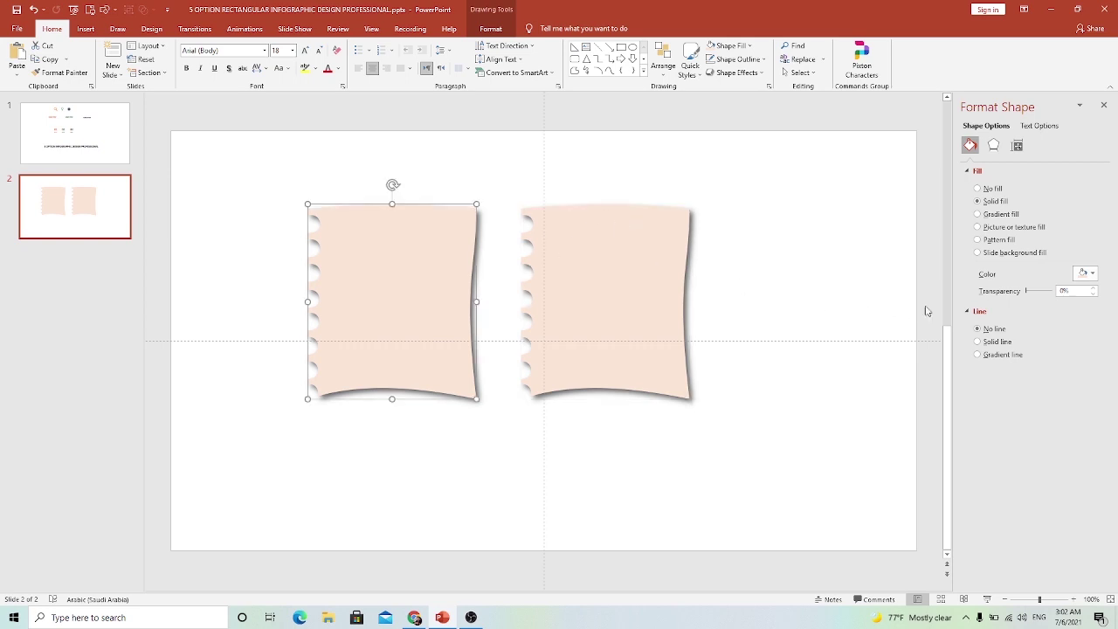
click(1085, 274)
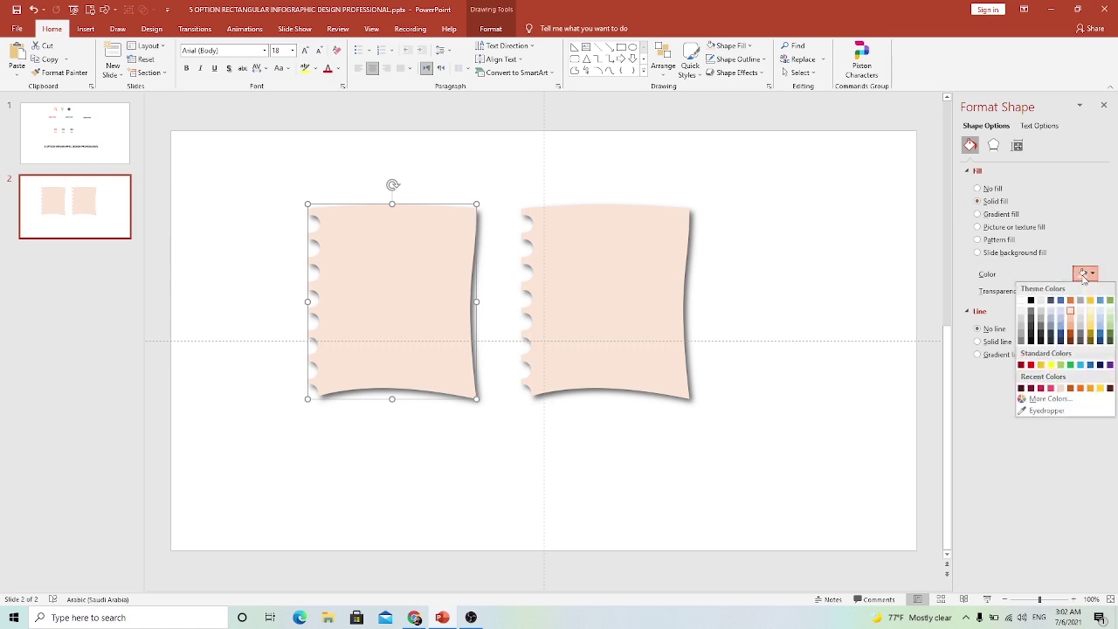
click(1071, 337)
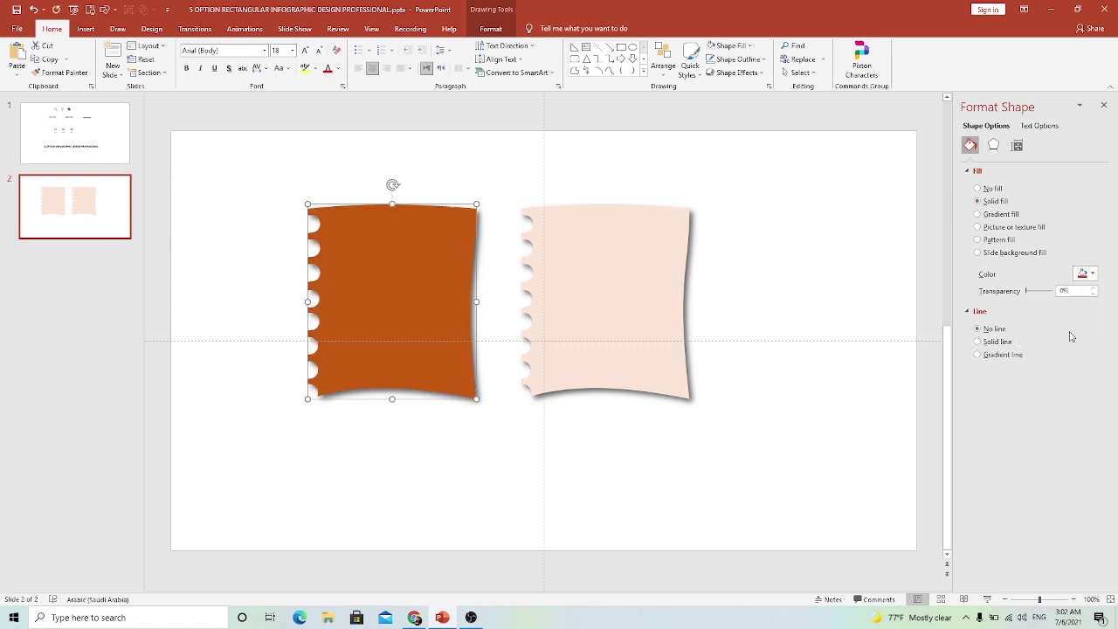
Give the right card a gradient fill with a light orange stop at 13% and a light peach stop.
click(628, 234)
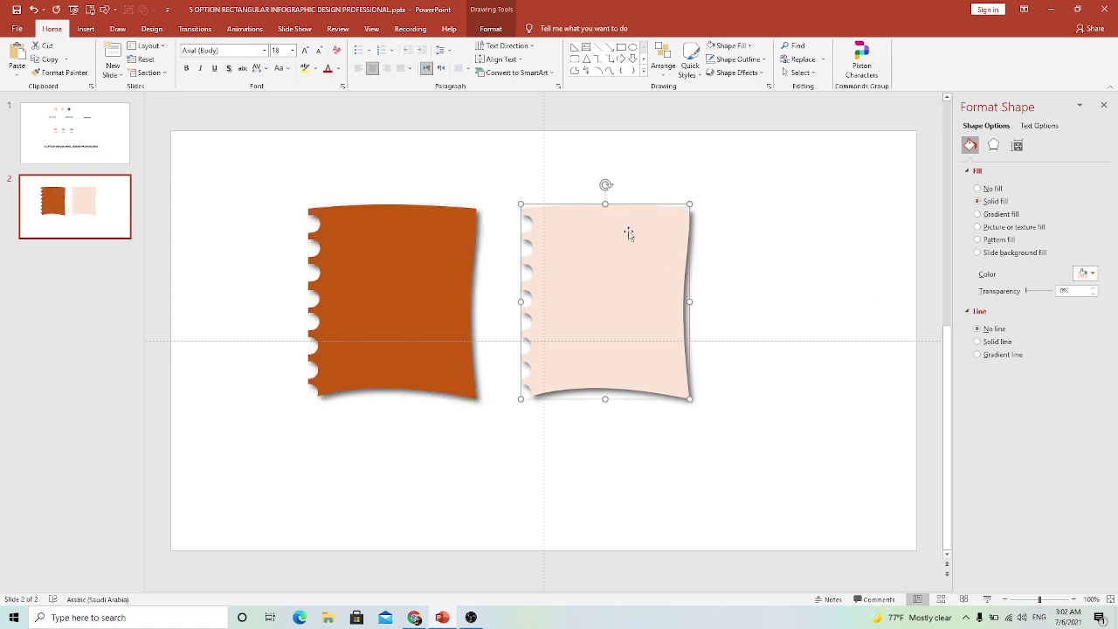
click(993, 218)
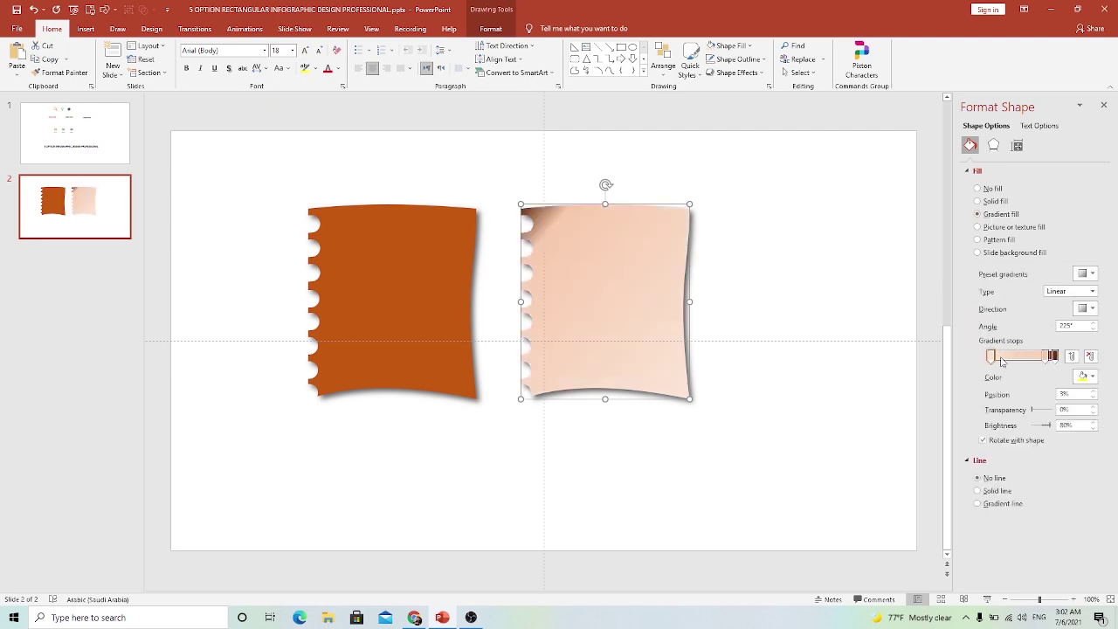
click(1091, 357)
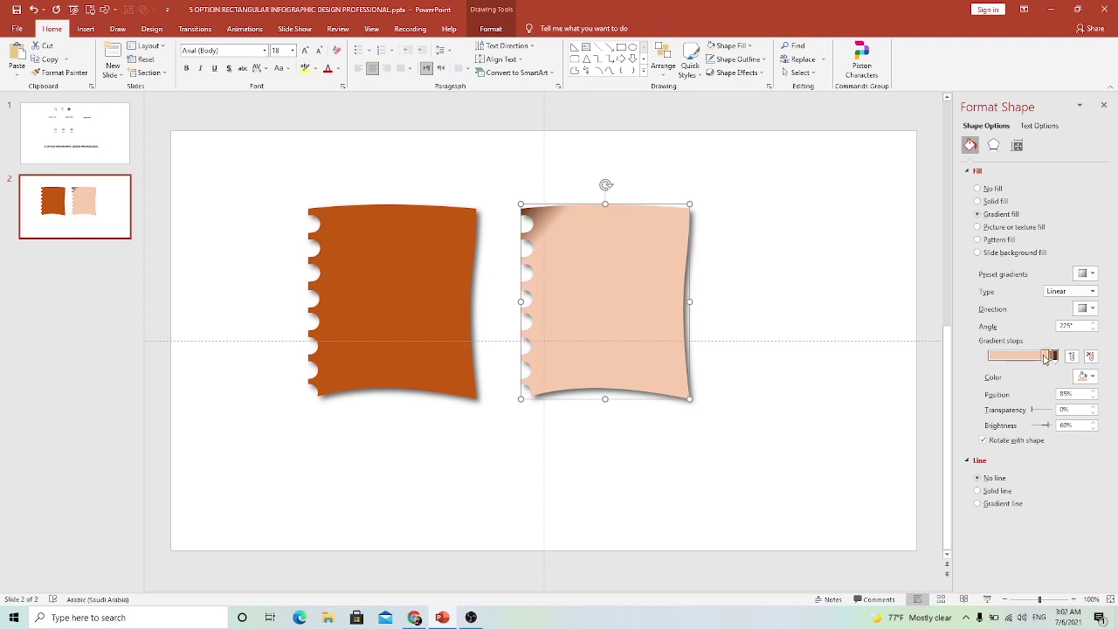
drag(1046, 357, 997, 357)
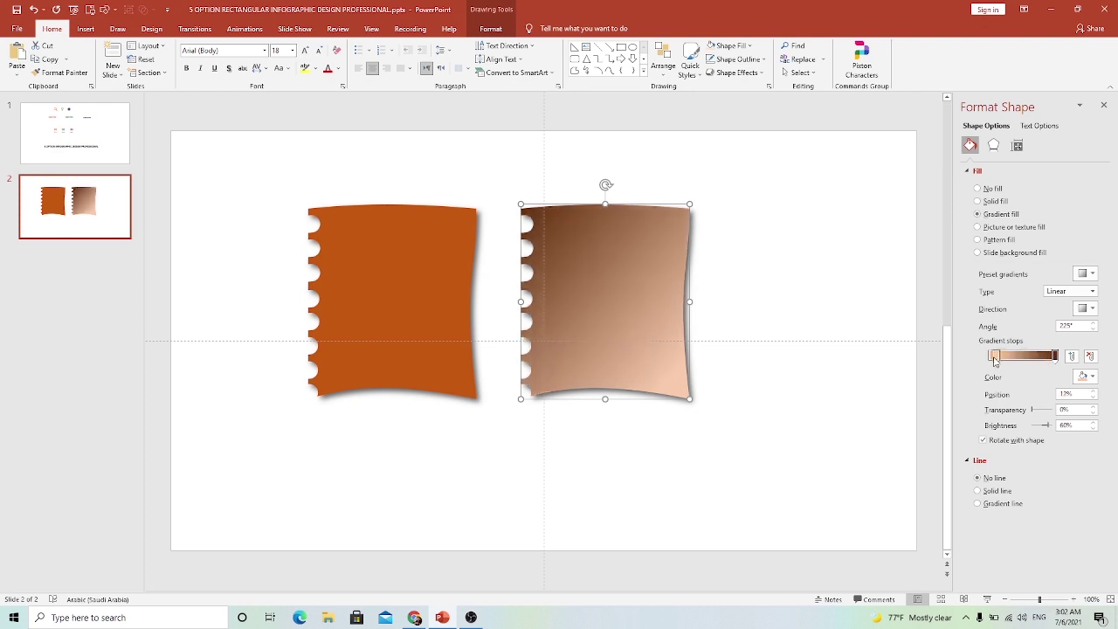
click(1084, 377)
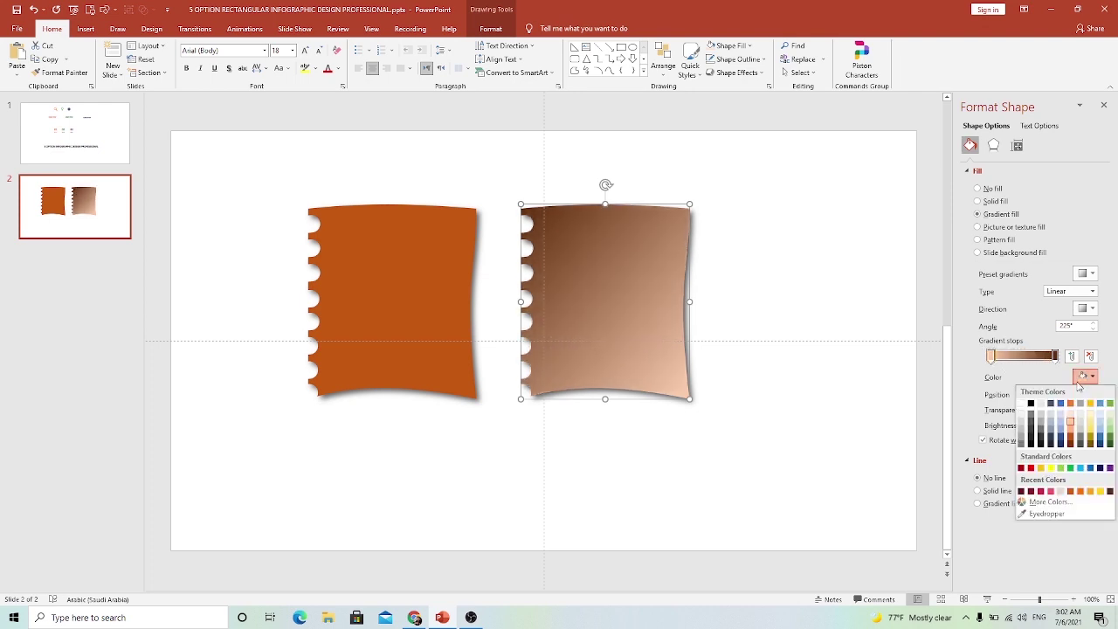
click(1071, 419)
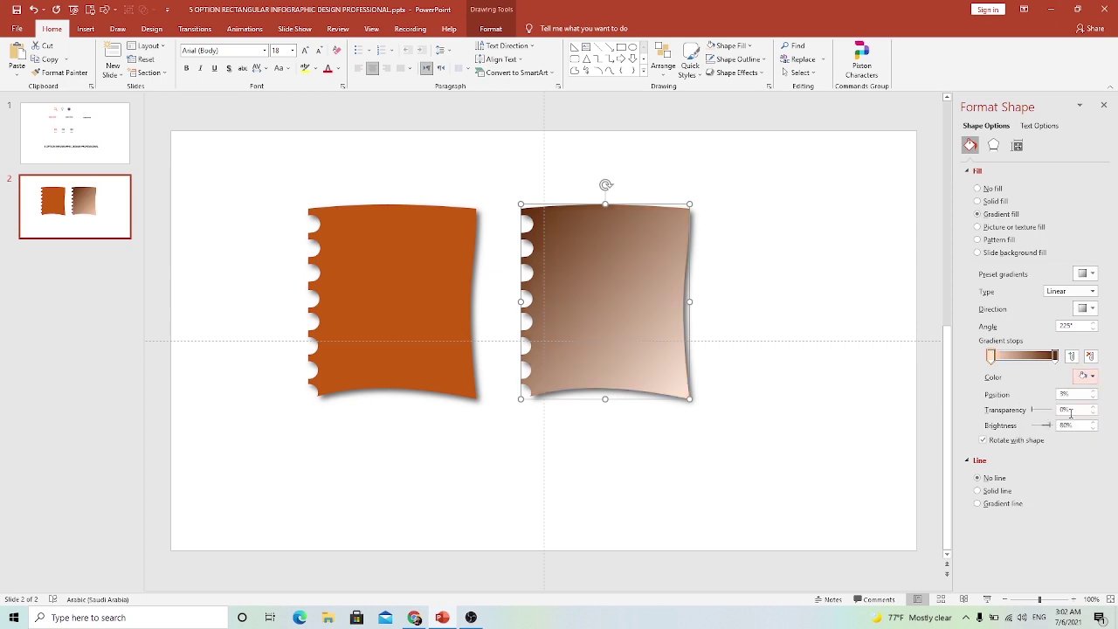
click(1042, 356)
click(1084, 377)
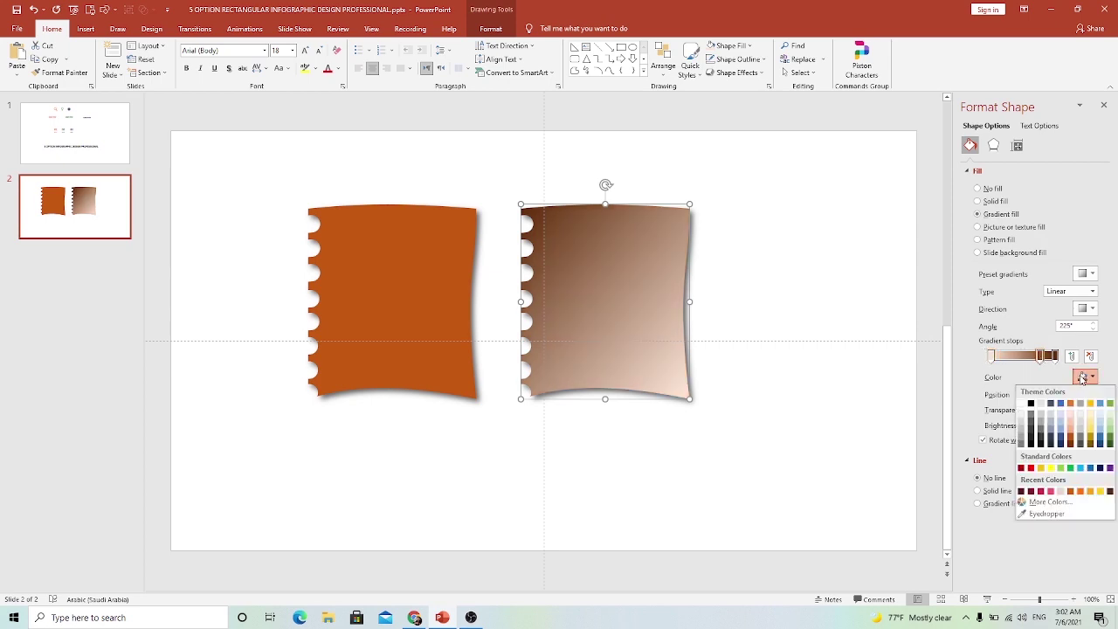
click(1072, 424)
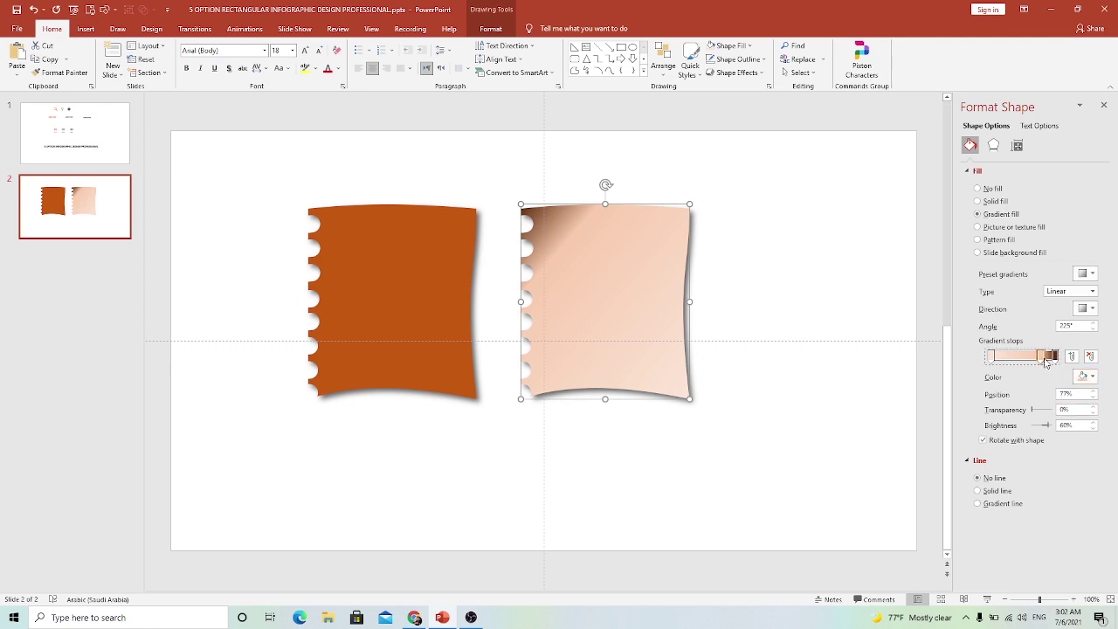
Move a gradient stop to 80% and set the last stop to custom brown RGB 190,88,18.
drag(1041, 356, 1049, 361)
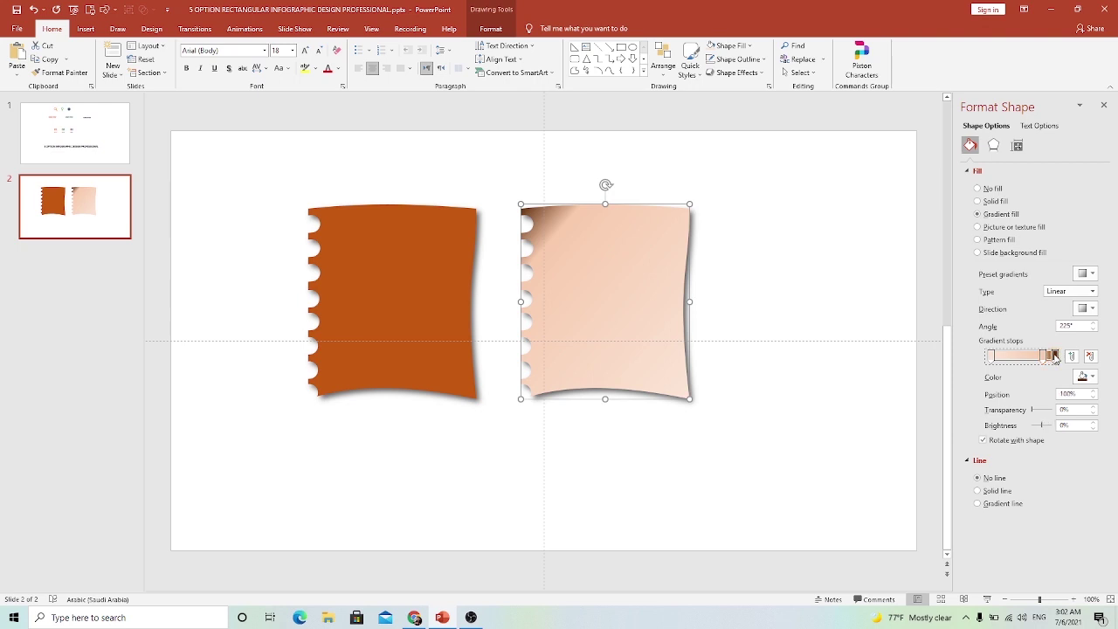
click(1086, 377)
click(1052, 502)
drag(600, 294, 598, 276)
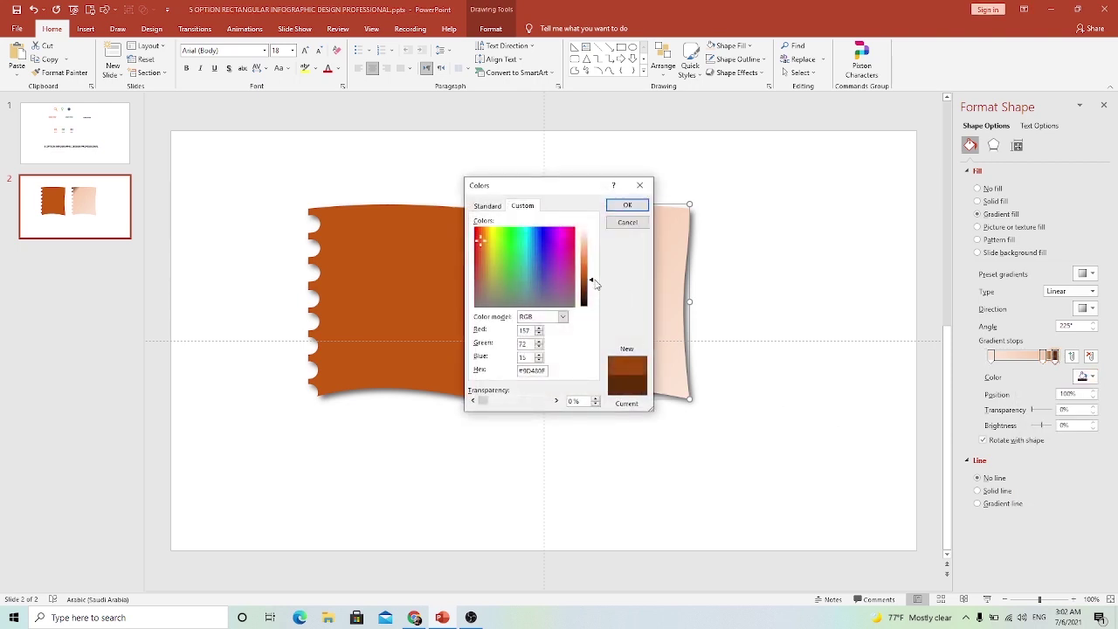
click(628, 204)
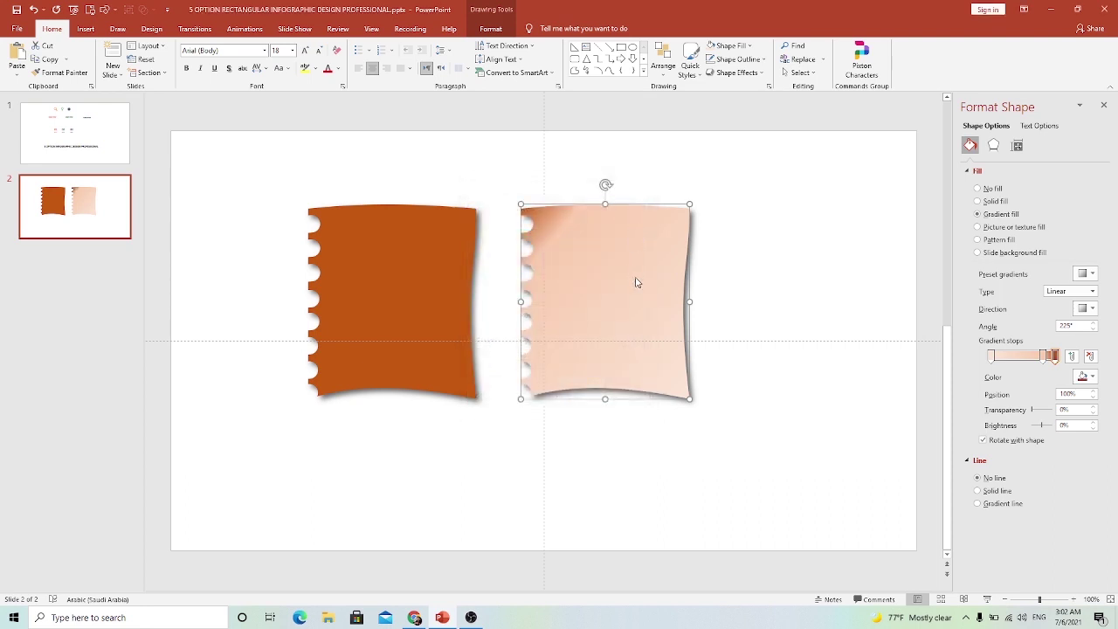
click(453, 224)
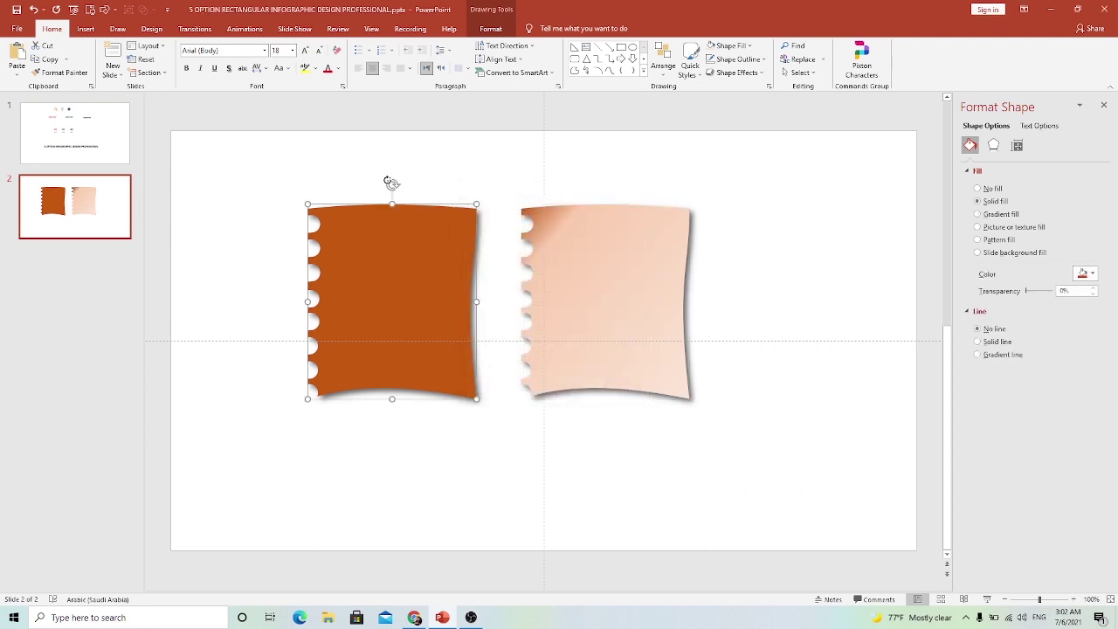
Tilt the orange card slightly and lay the peach gradient card on top of it.
drag(391, 182, 404, 183)
drag(580, 224, 394, 215)
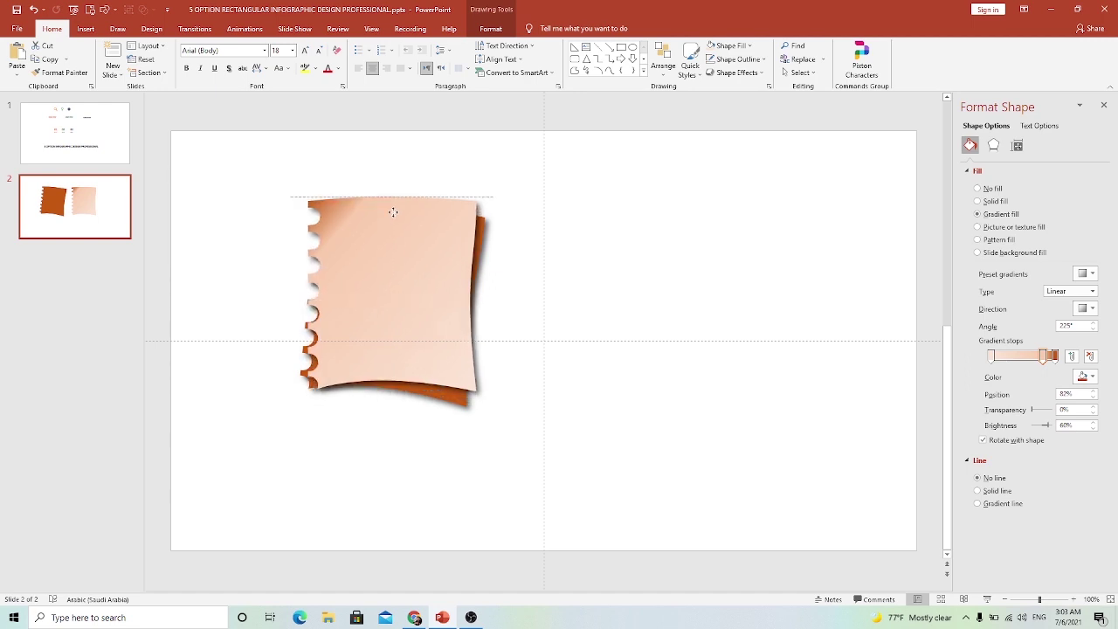
drag(393, 215, 392, 220)
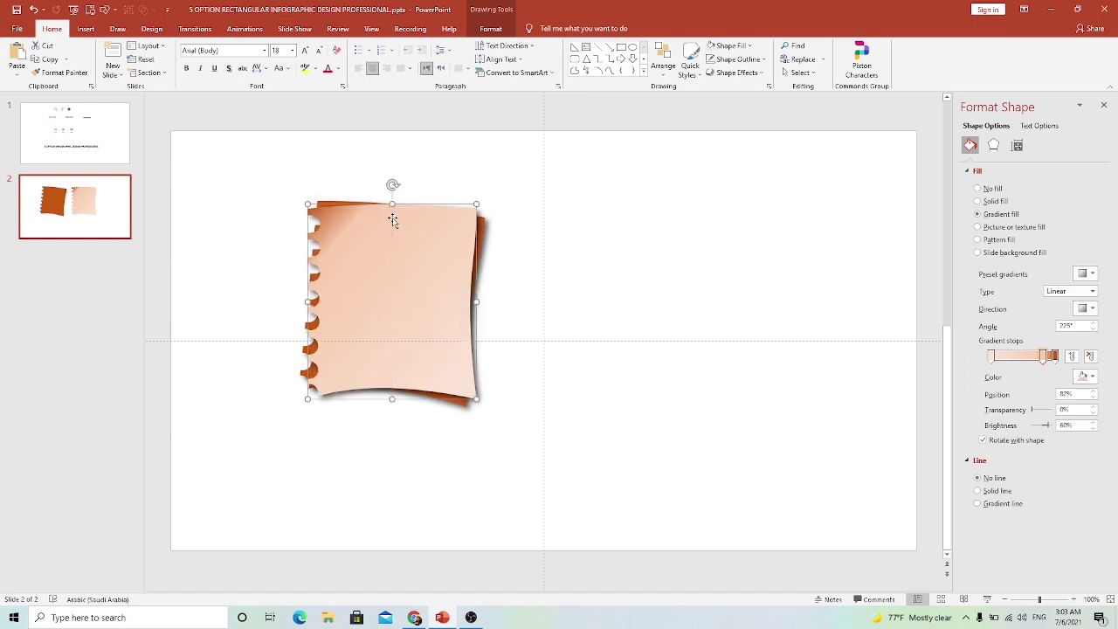
click(393, 161)
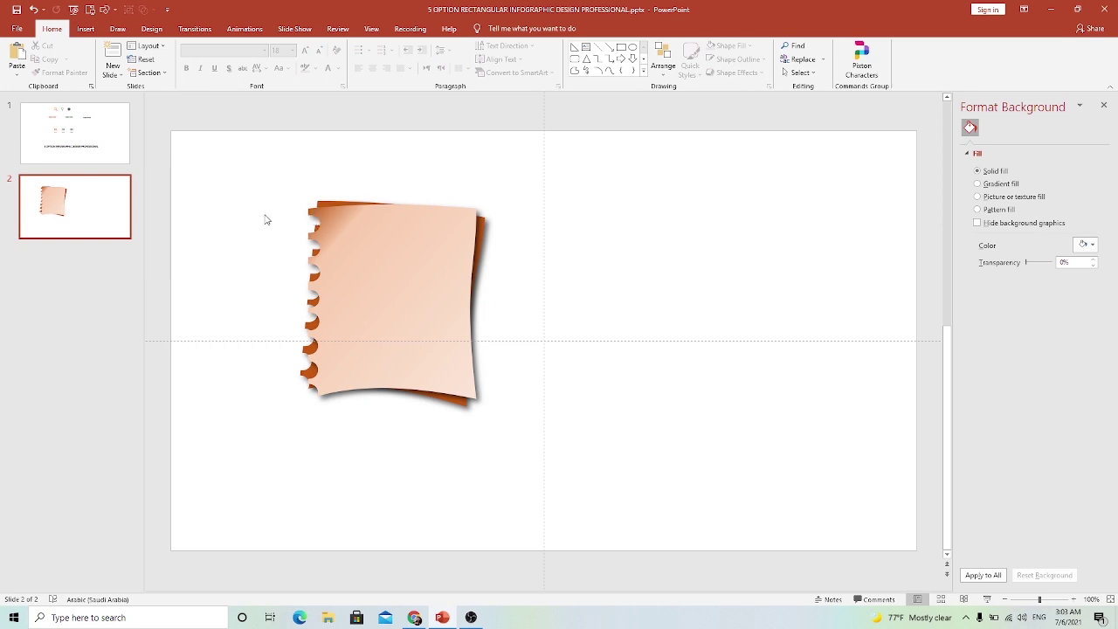
Insert pngegg (1).png, shrink it to about 0.69 by 0.73 inches and place it atop the card.
click(86, 29)
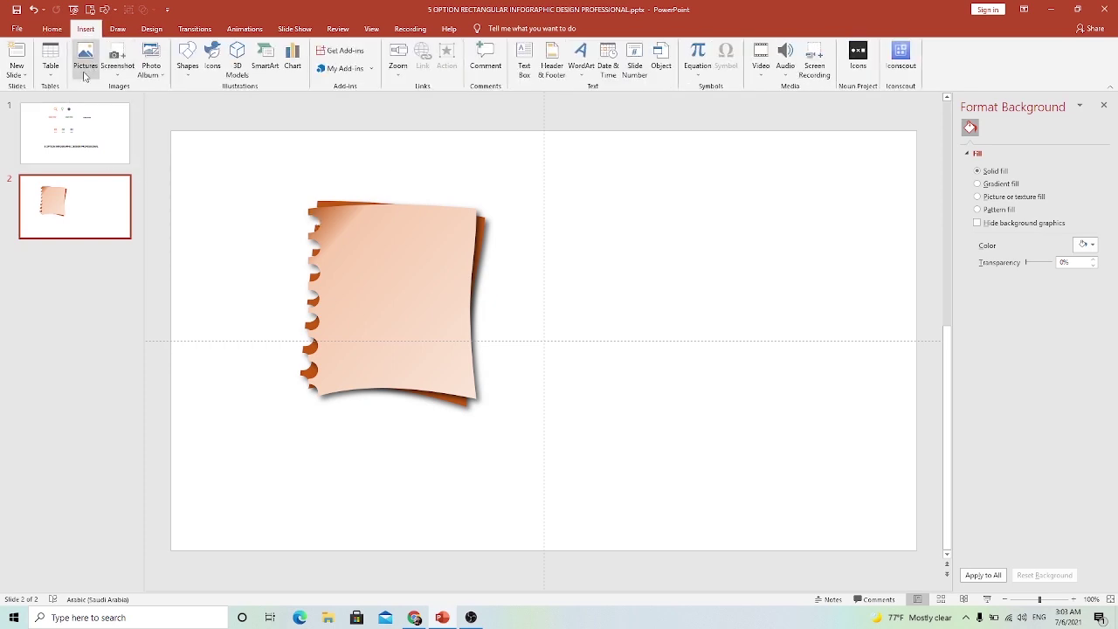
click(85, 76)
click(105, 102)
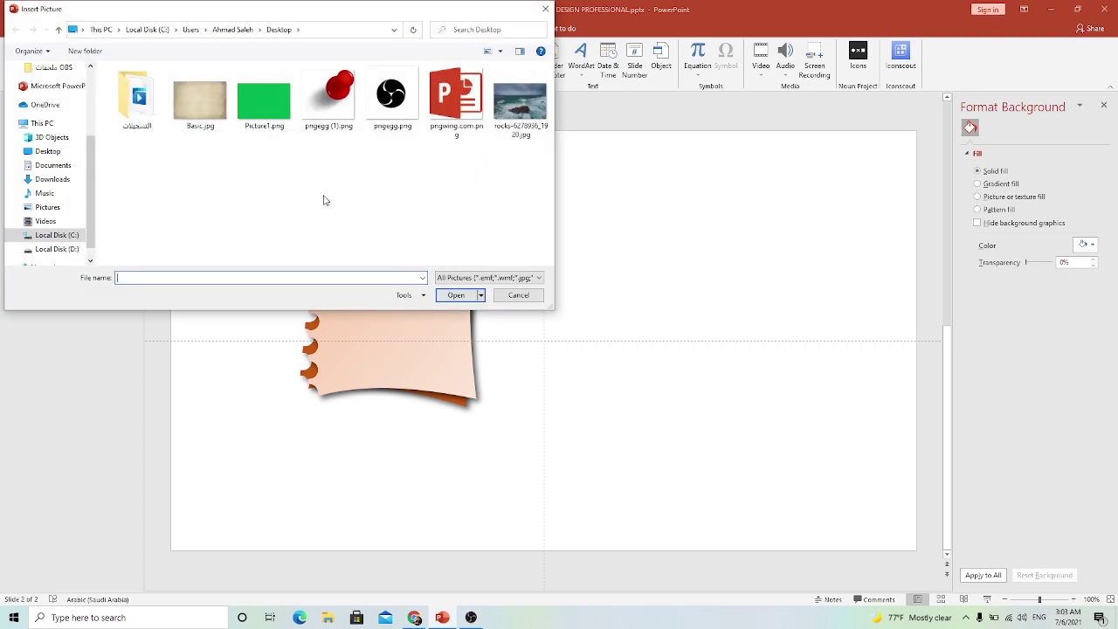
click(327, 103)
click(455, 296)
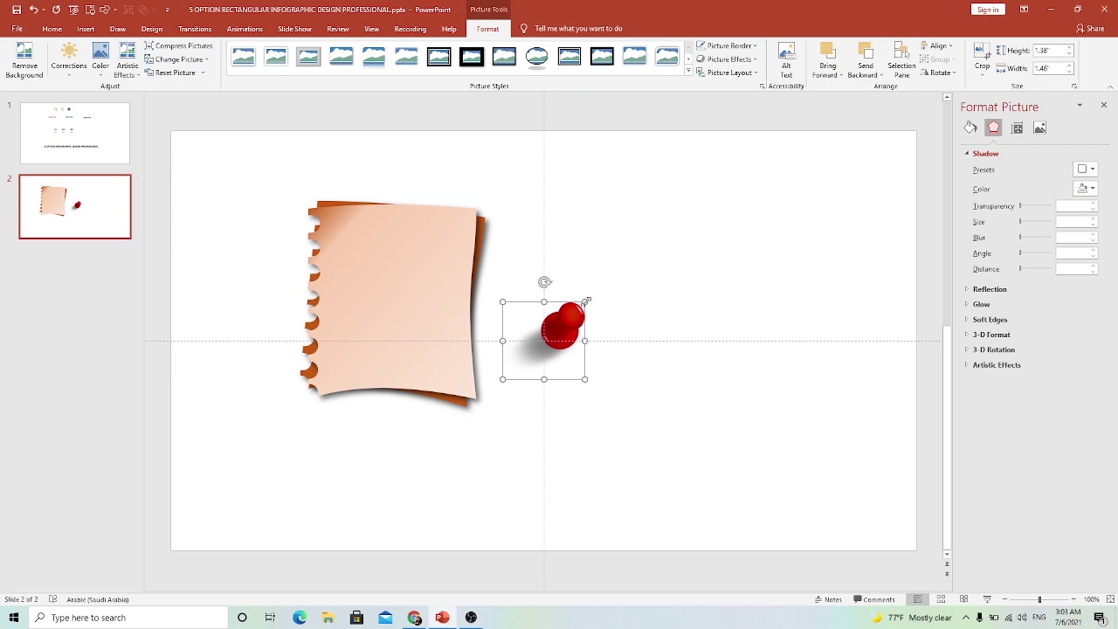
mouse_move(585, 302)
mouse_down()
mouse_move(547, 340)
mouse_move(407, 242)
mouse_move(402, 210)
mouse_up()
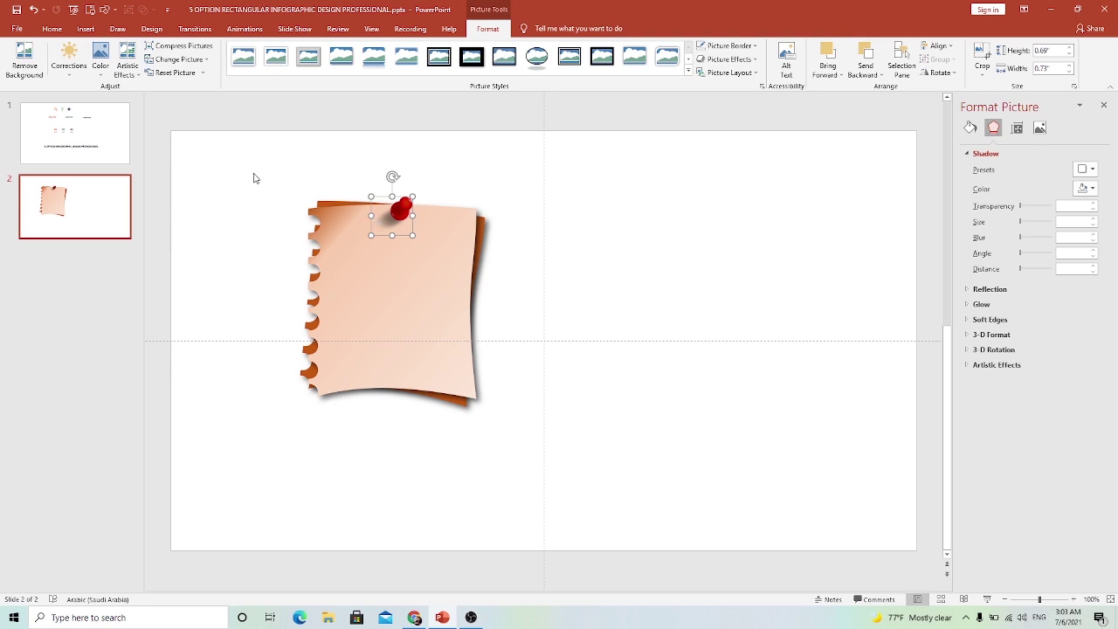
click(254, 178)
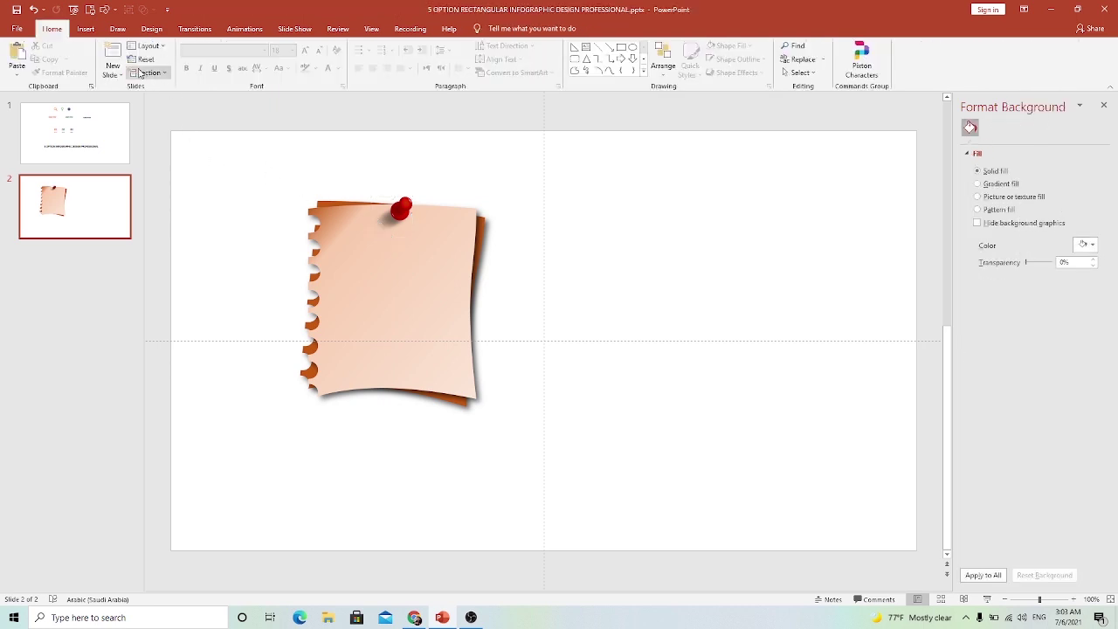
Draw an Arc shape on the slide and flatten it into a gentle curve.
click(92, 30)
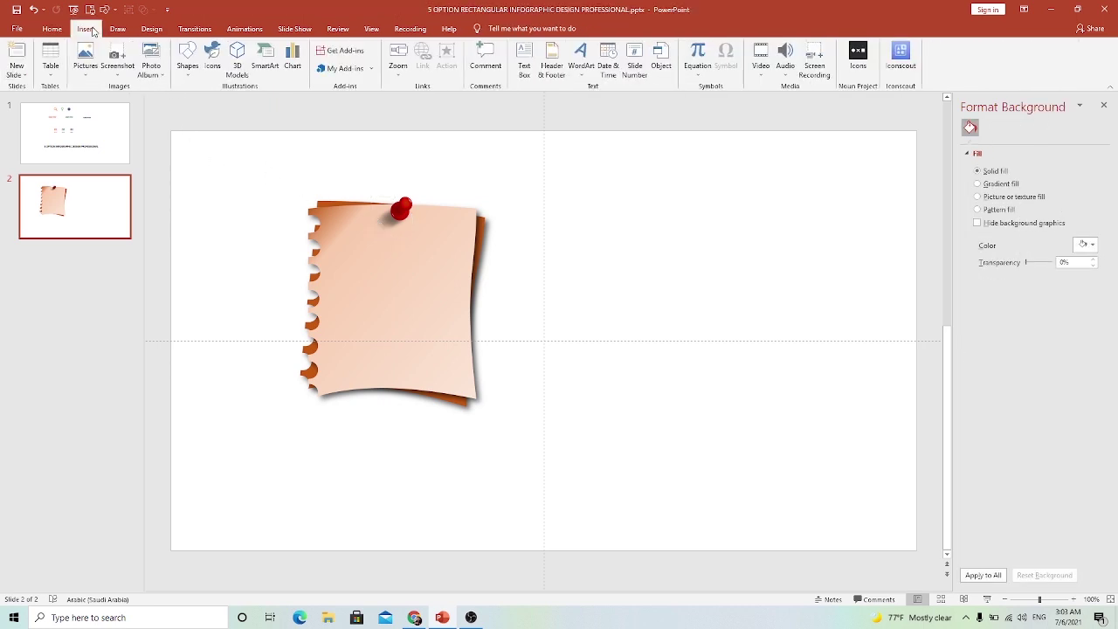
click(190, 77)
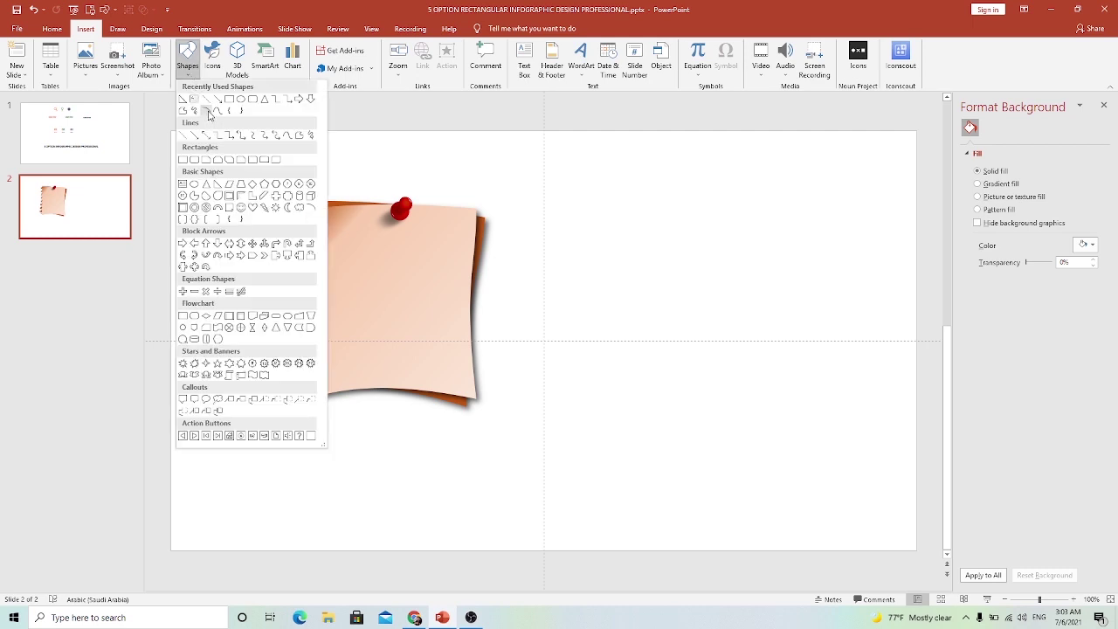
click(209, 114)
mouse_move(581, 220)
mouse_down()
mouse_move(739, 284)
mouse_move(735, 314)
mouse_up()
drag(660, 216, 603, 222)
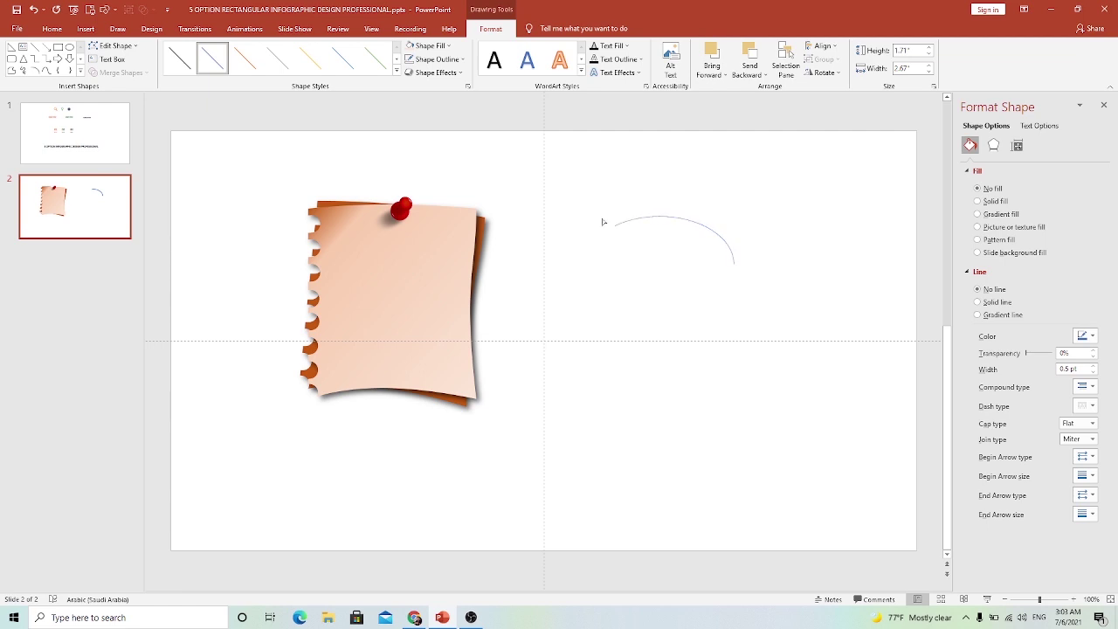
drag(659, 309, 660, 235)
click(733, 222)
click(726, 227)
drag(685, 223, 676, 223)
Give the curve no fill and a dark-grey dashed outline, and move it to the note's top.
click(432, 45)
click(429, 173)
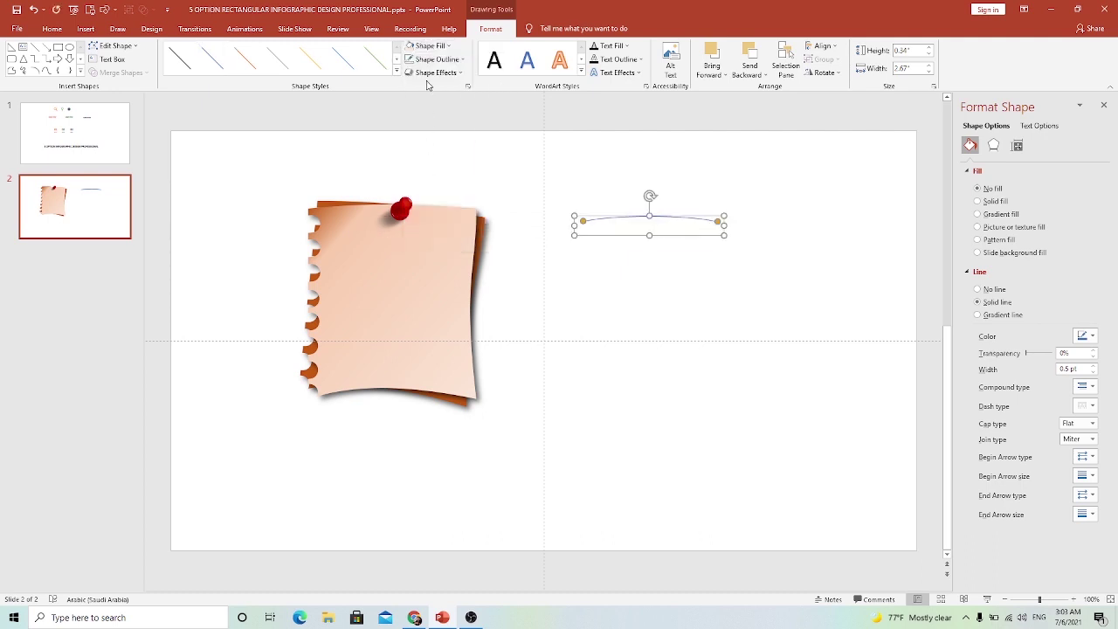
click(435, 58)
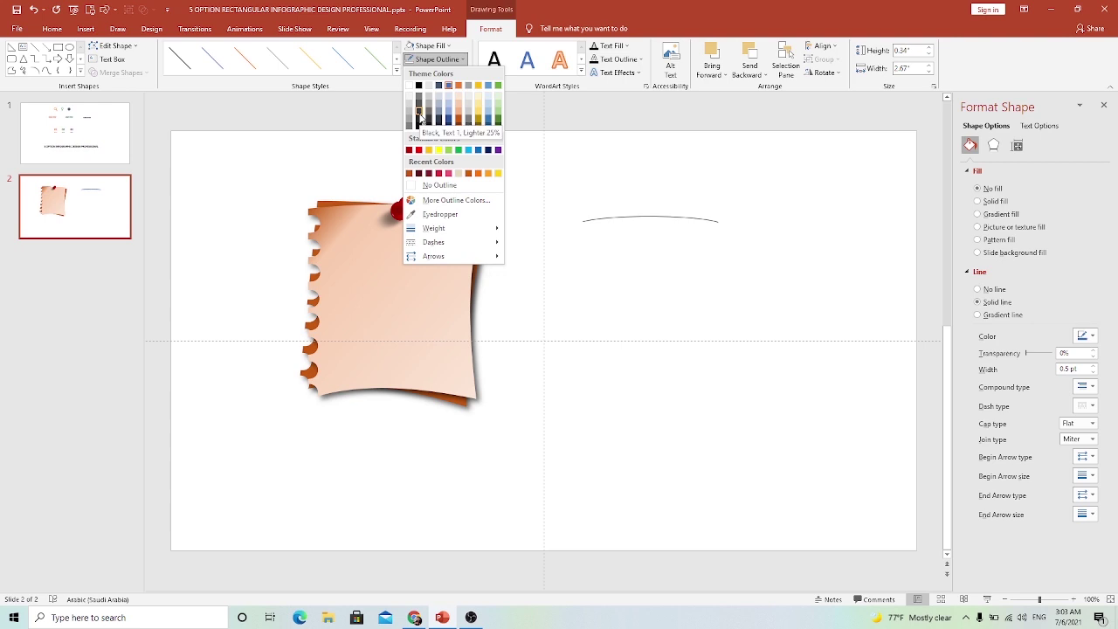
click(420, 127)
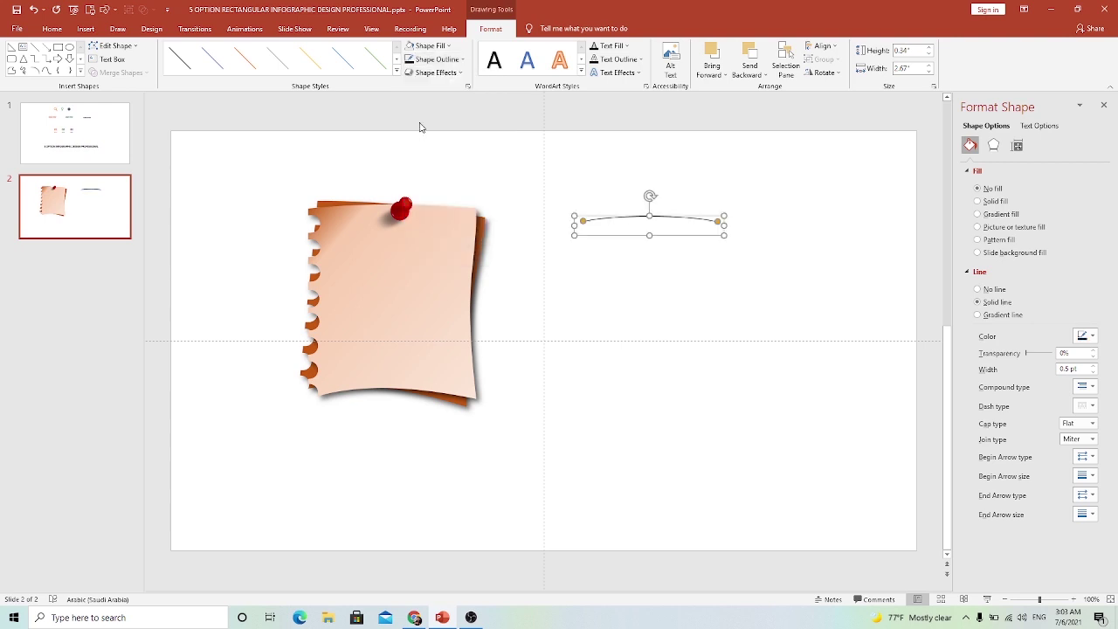
click(434, 60)
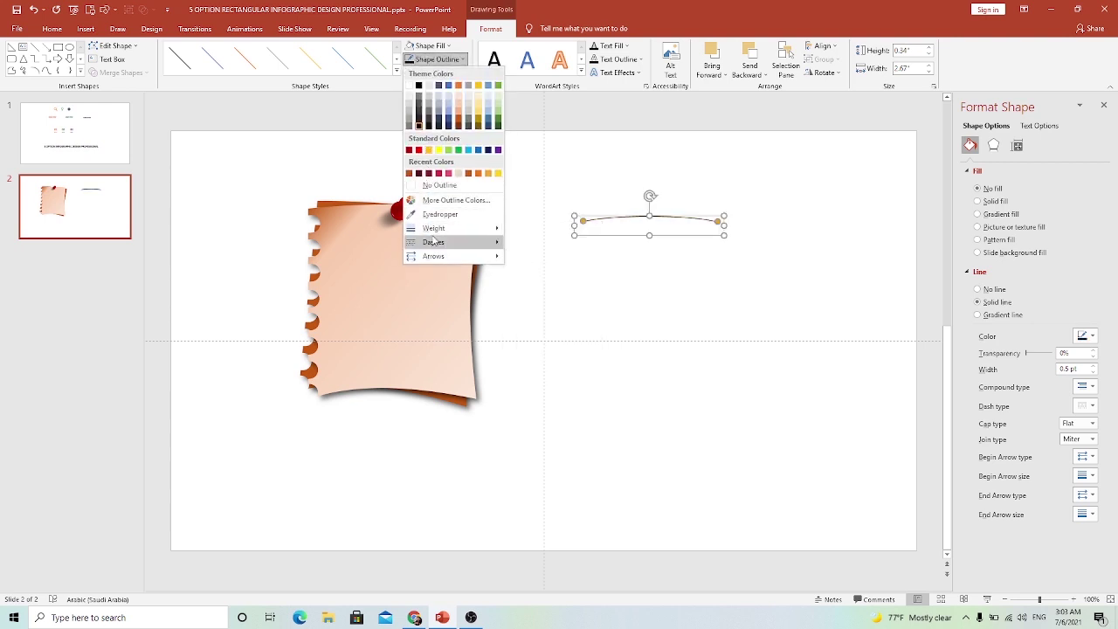
mouse_move(433, 241)
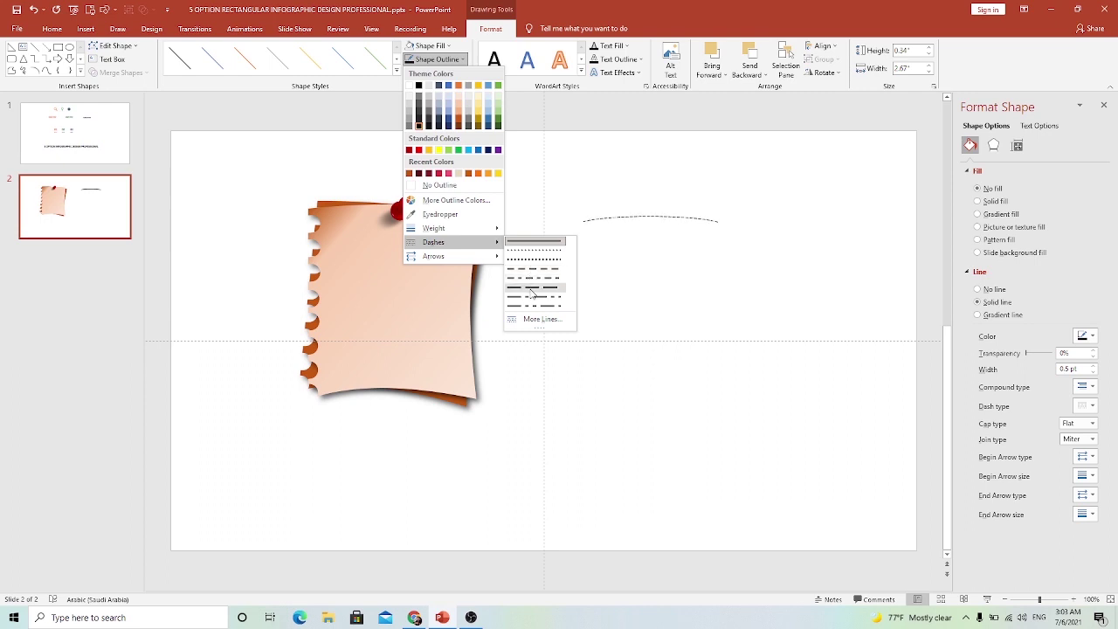
click(532, 289)
drag(622, 216, 367, 231)
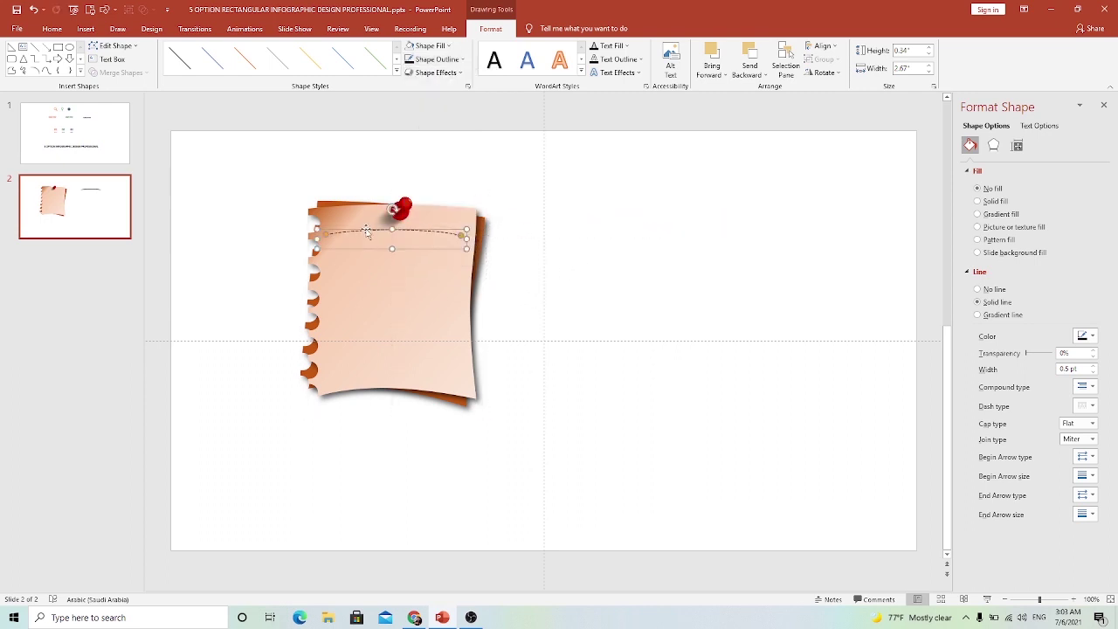
key(Escape)
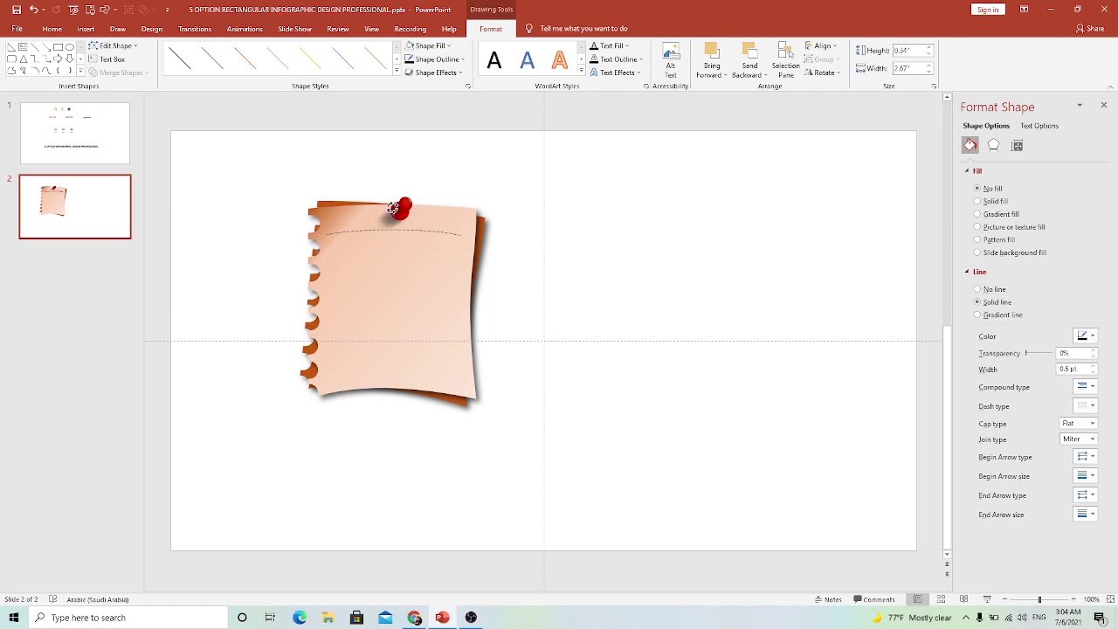
Paste a copy of the dashed line just below the first one.
drag(413, 230, 419, 232)
right_click(419, 233)
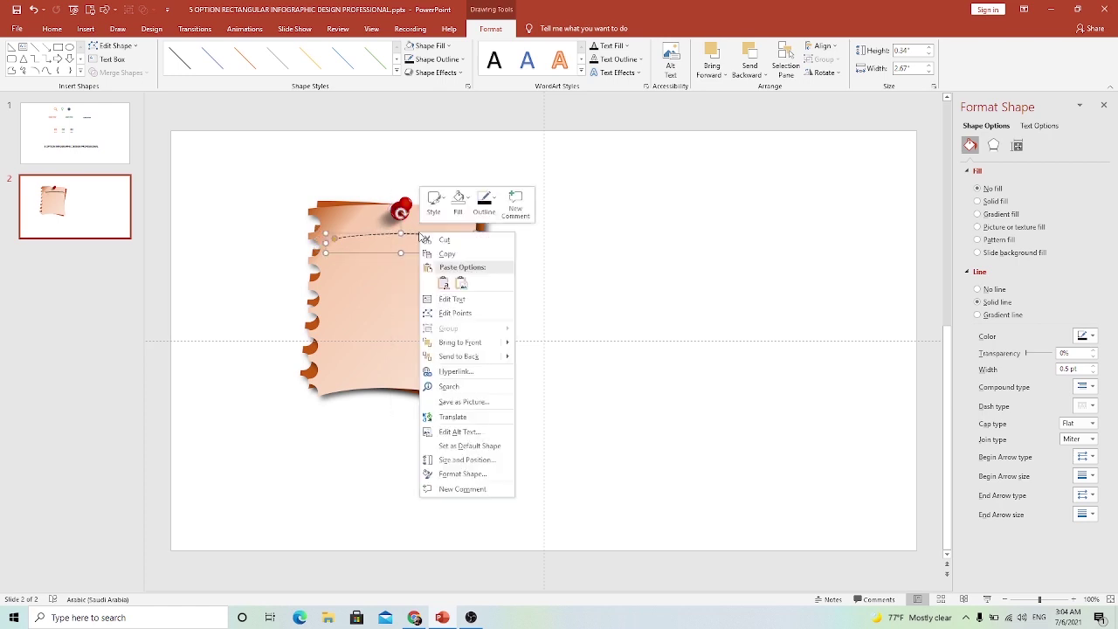
click(428, 254)
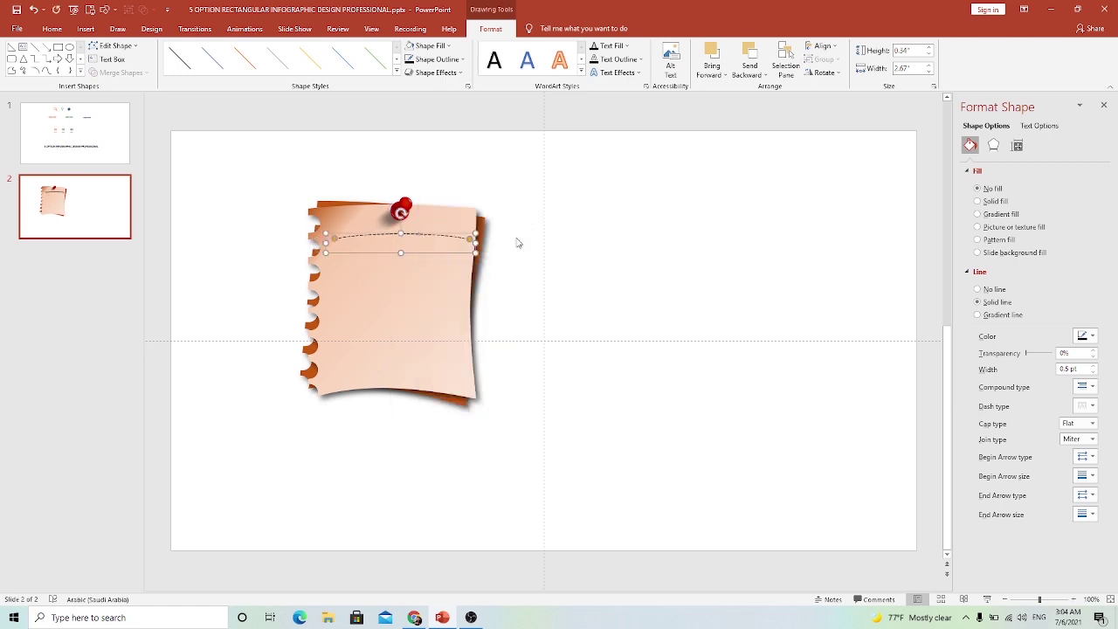
right_click(517, 237)
click(533, 260)
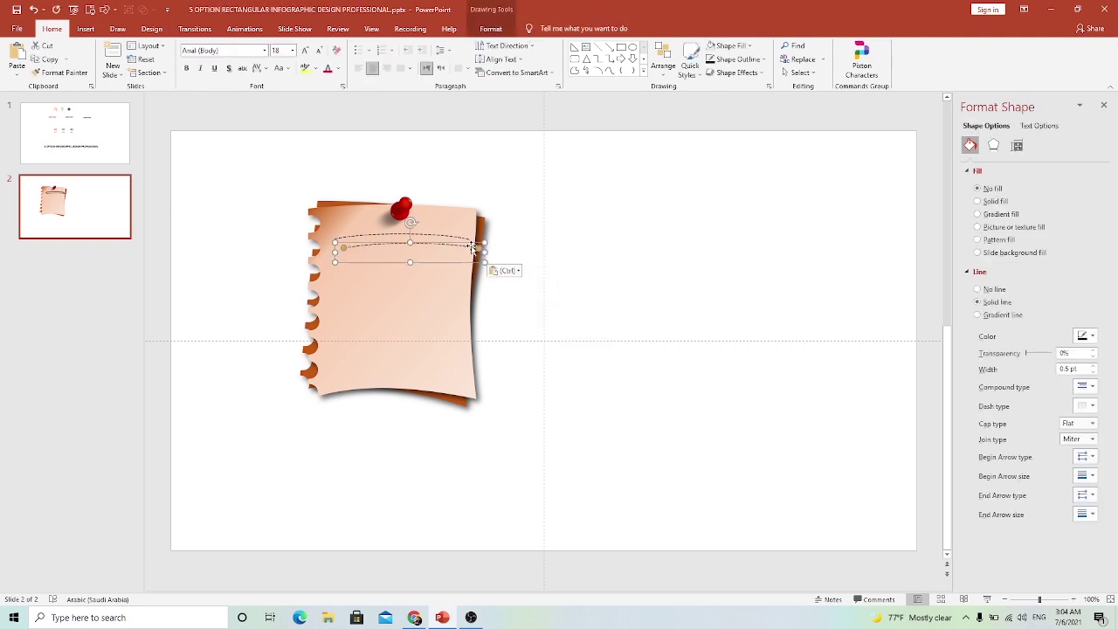
drag(470, 248, 452, 272)
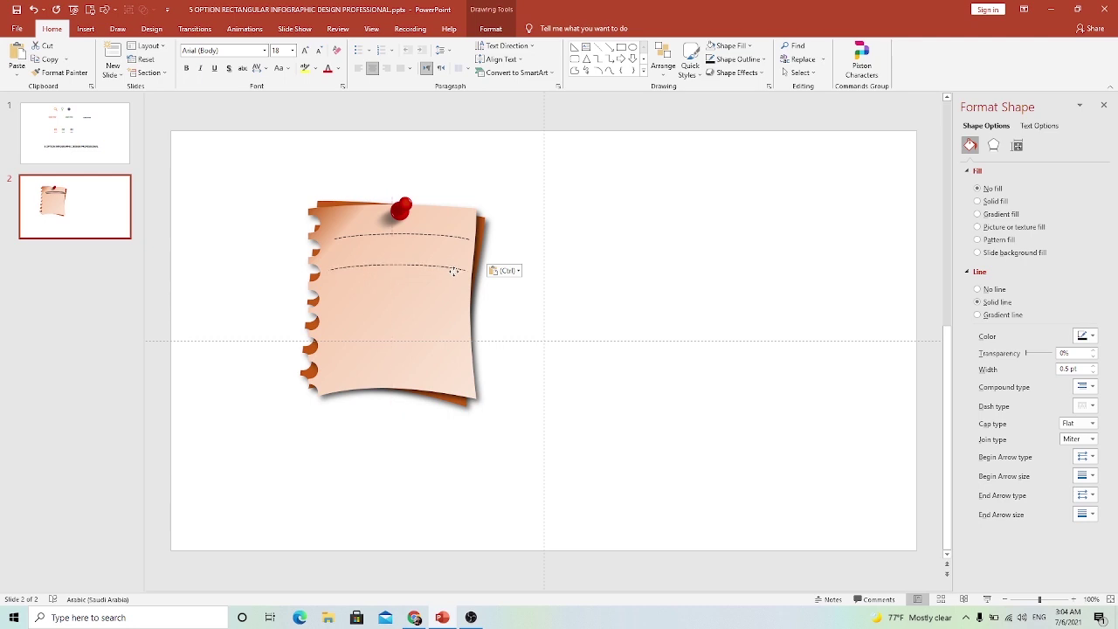
Duplicate the line with Ctrl+D to add evenly spaced rules down the note.
click(454, 272)
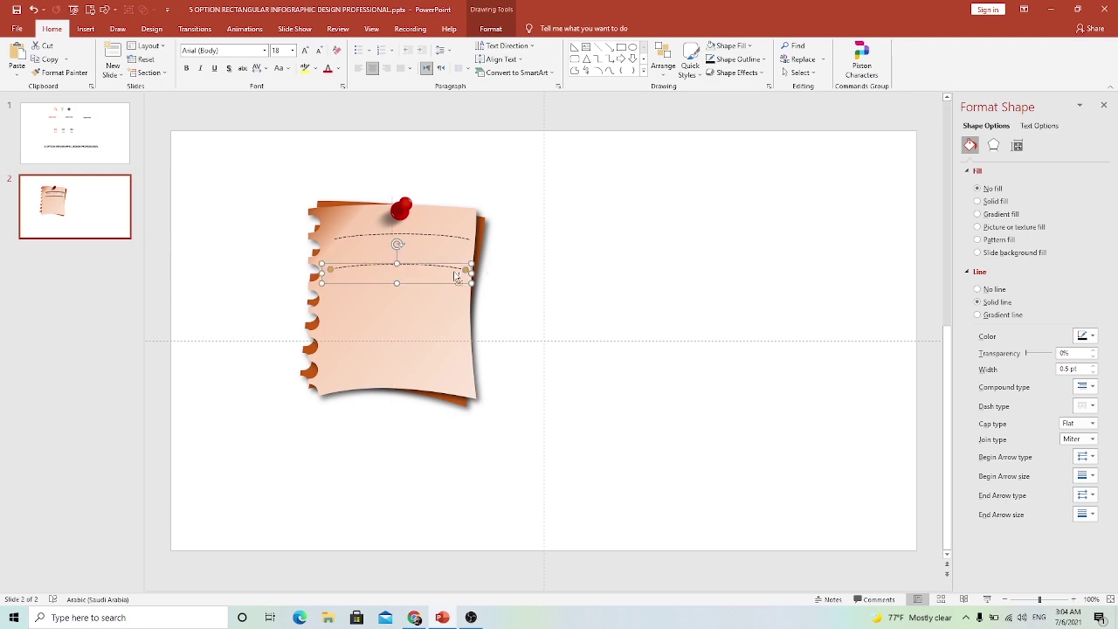
key(ctrl+d)
drag(465, 278, 454, 305)
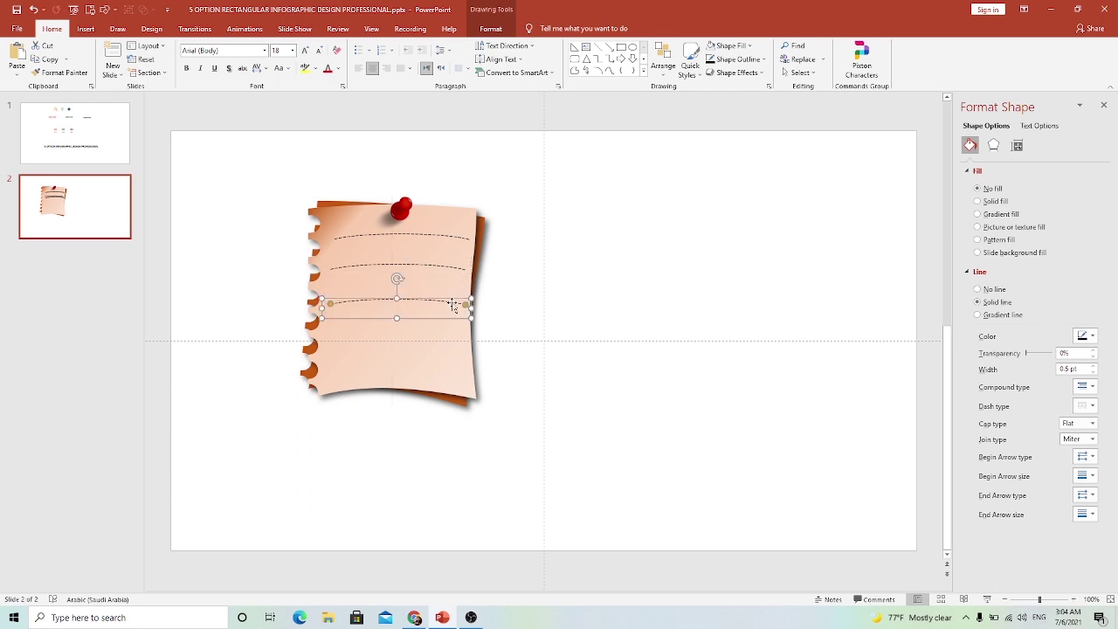
key(ctrl+d)
key(ctrl+d)
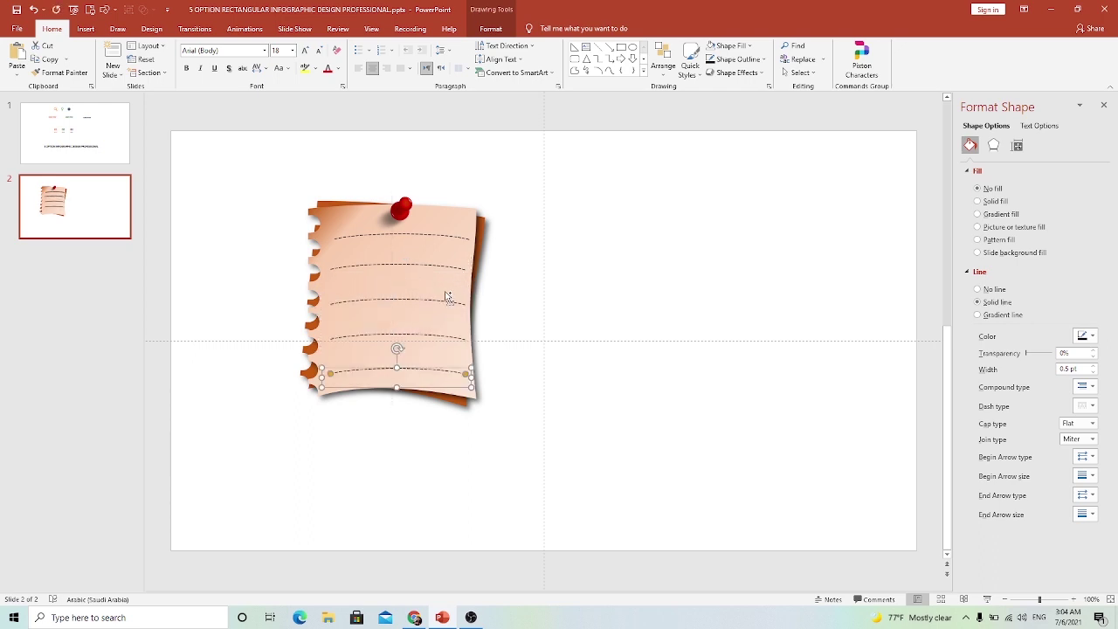
Add a text box of =rand() filler, trim it to two 'The quick brown fox…' sentences, and move it onto the note.
click(531, 301)
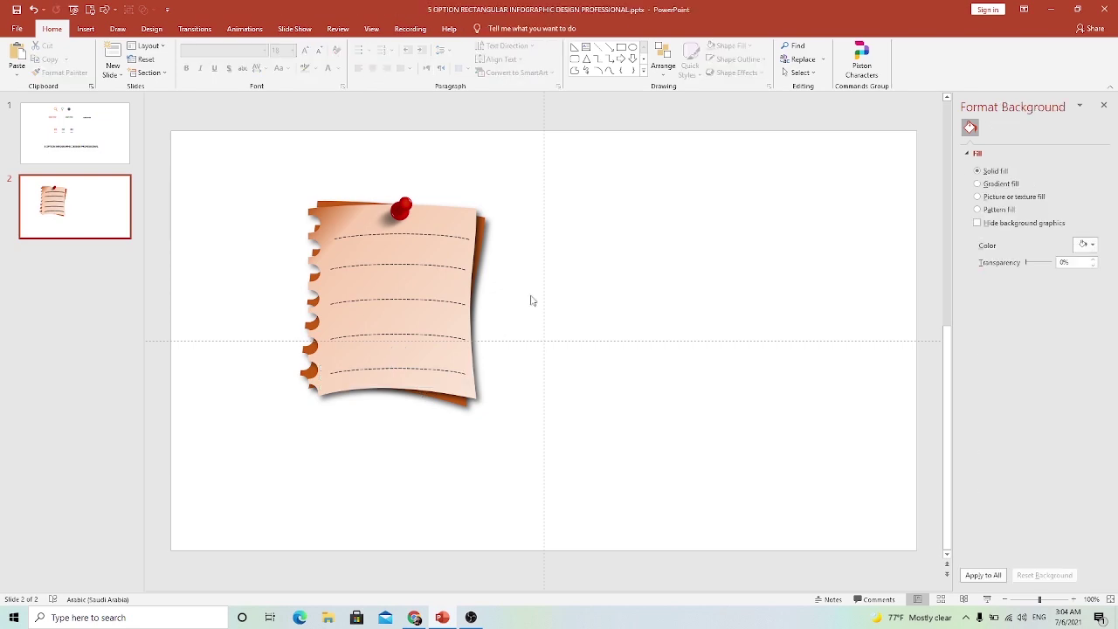
click(86, 28)
click(525, 59)
drag(569, 182, 705, 334)
text(=)
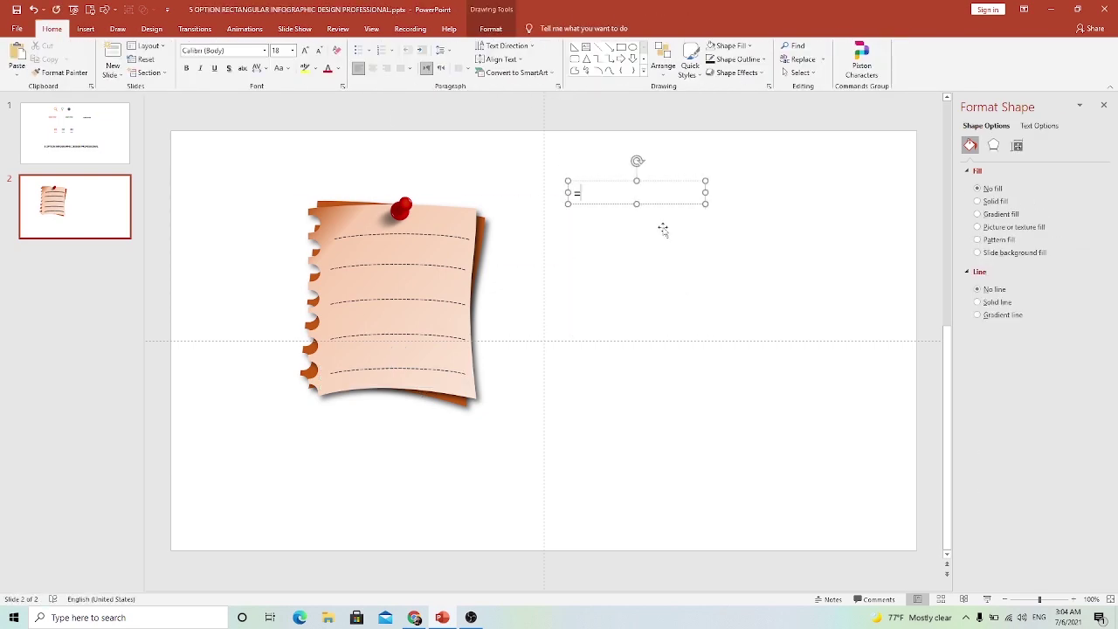
text(())
key(Return)
triple_click(619, 354)
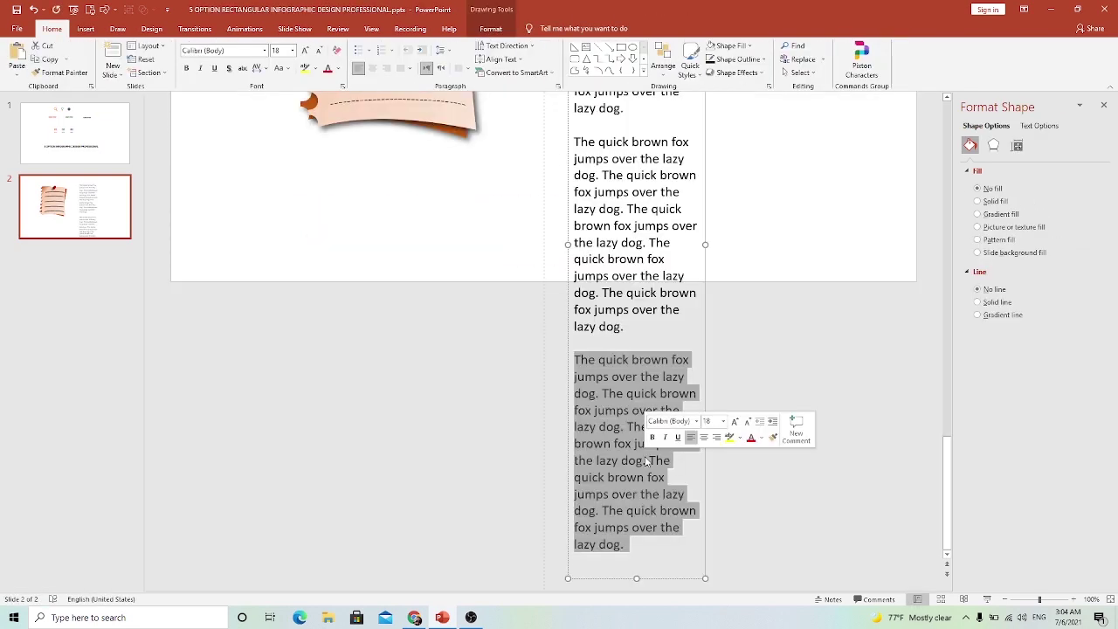
key(Delete)
drag(626, 378, 627, 257)
key(Delete)
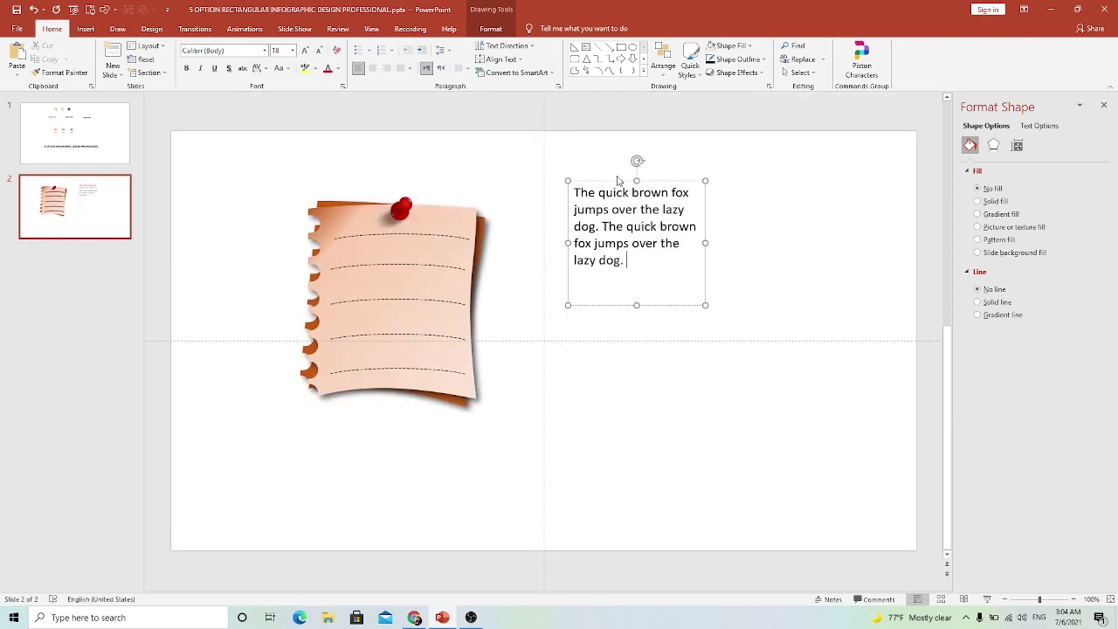
drag(617, 174, 403, 234)
Set the text to Ara Hamah 1982 with 2.0 line spacing, aligned between the dashed rules.
click(264, 50)
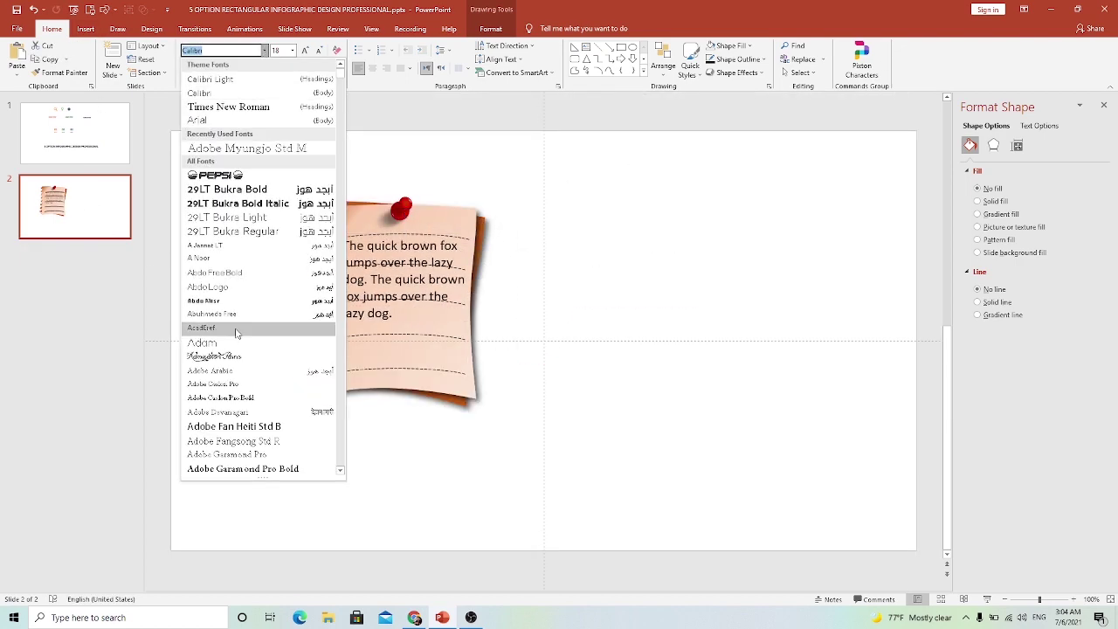
scroll(234, 371, down, 3)
scroll(234, 372, down, 3)
scroll(234, 372, down, 3)
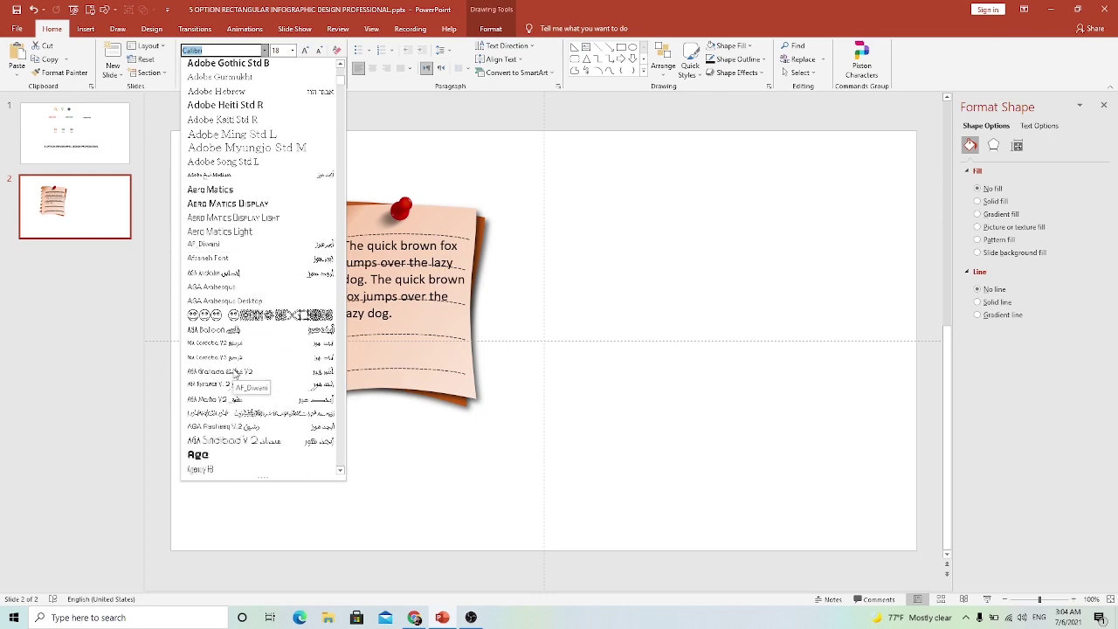
scroll(235, 372, down, 3)
scroll(235, 372, down, 2)
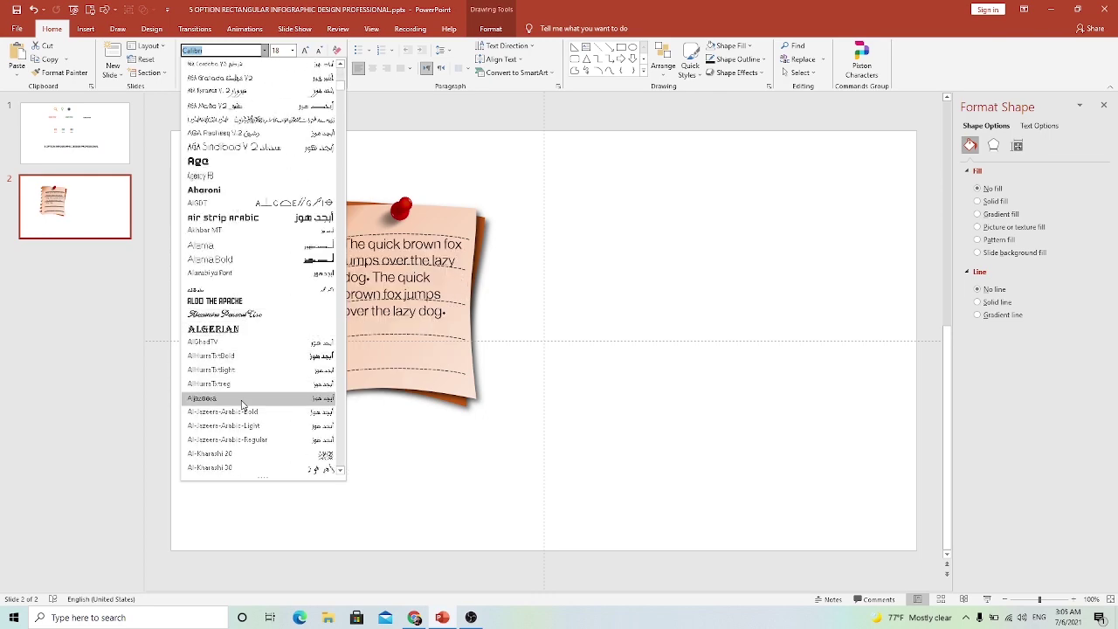
scroll(242, 437, down, 8)
scroll(241, 393, down, 7)
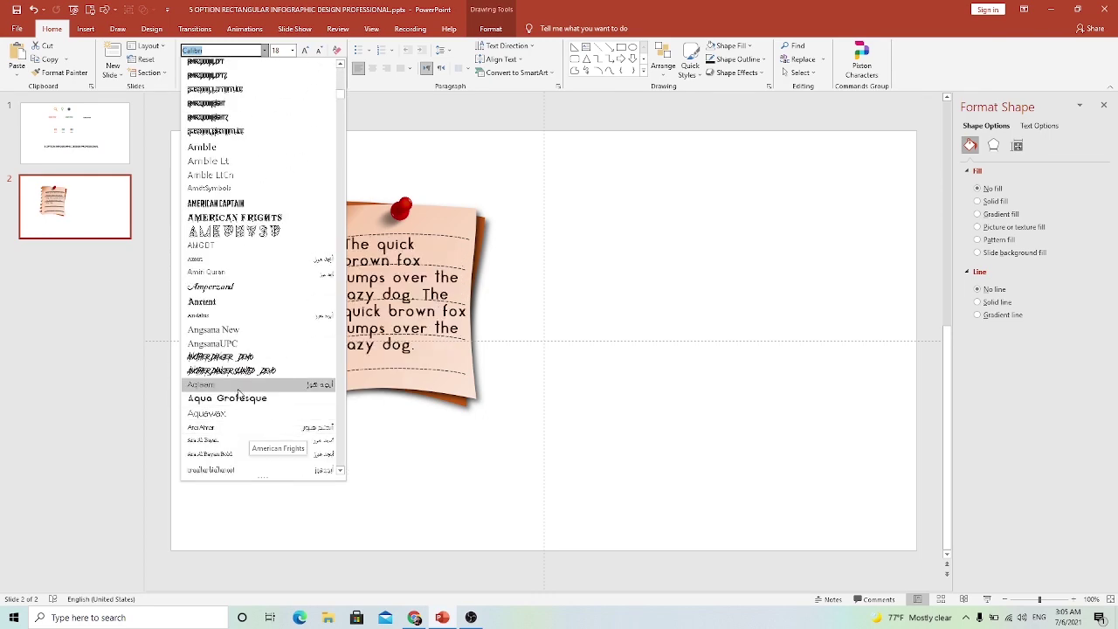
scroll(242, 384, down, 2)
scroll(240, 359, down, 3)
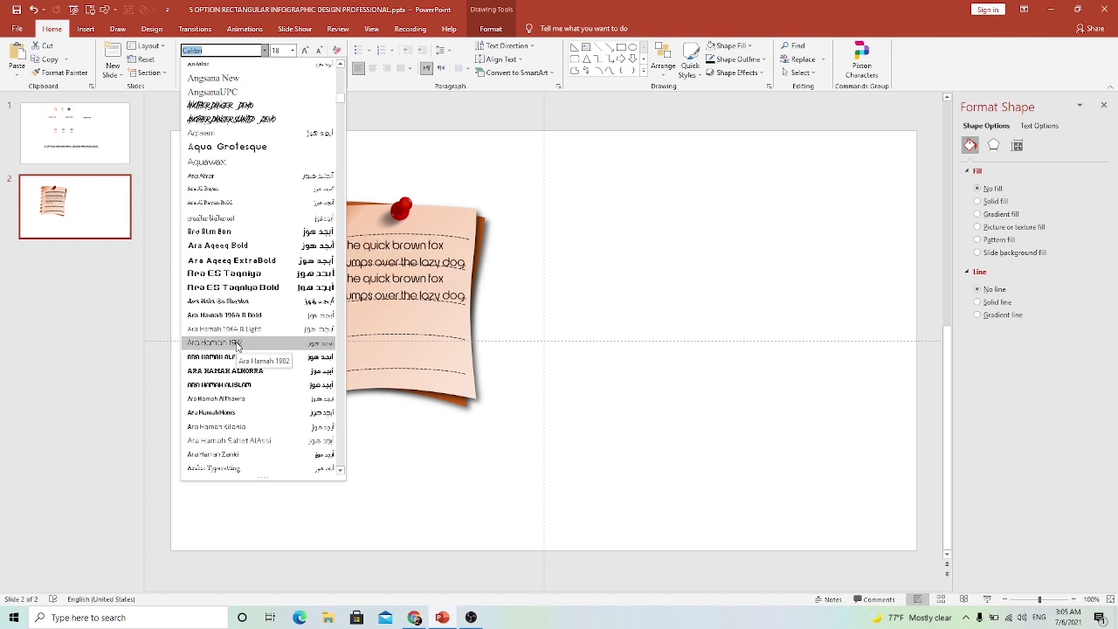
click(237, 343)
click(443, 49)
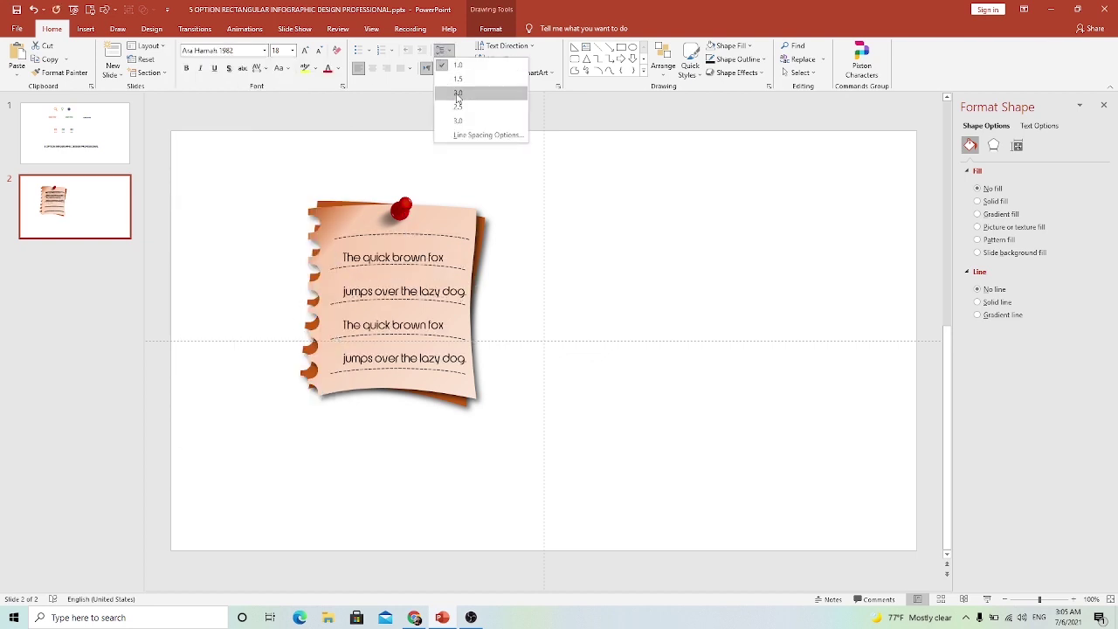
click(454, 91)
drag(368, 229, 403, 230)
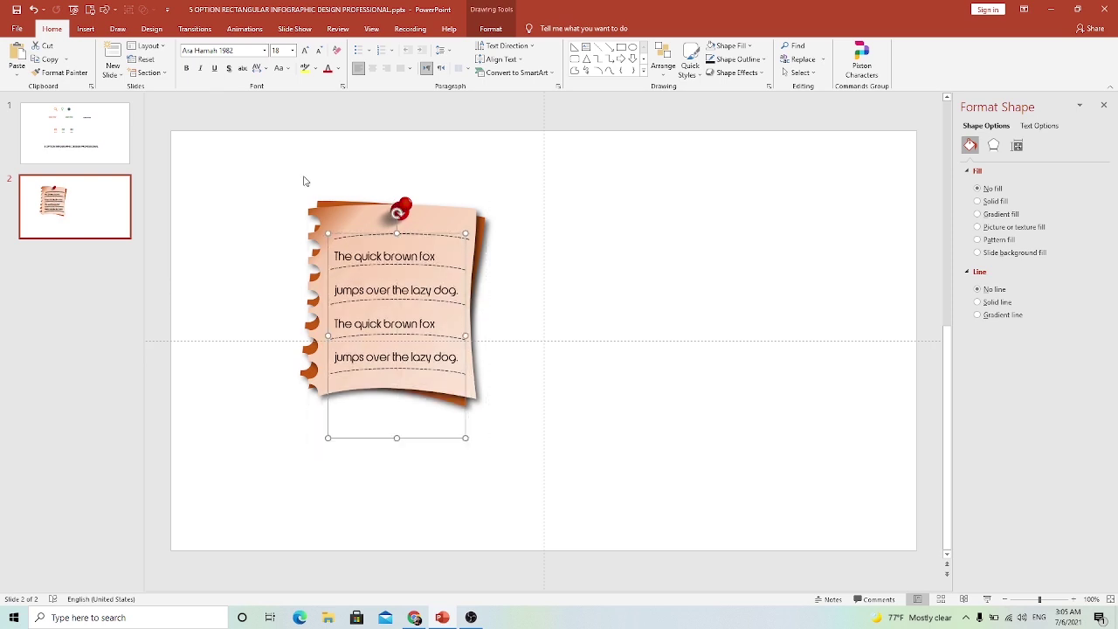
click(237, 274)
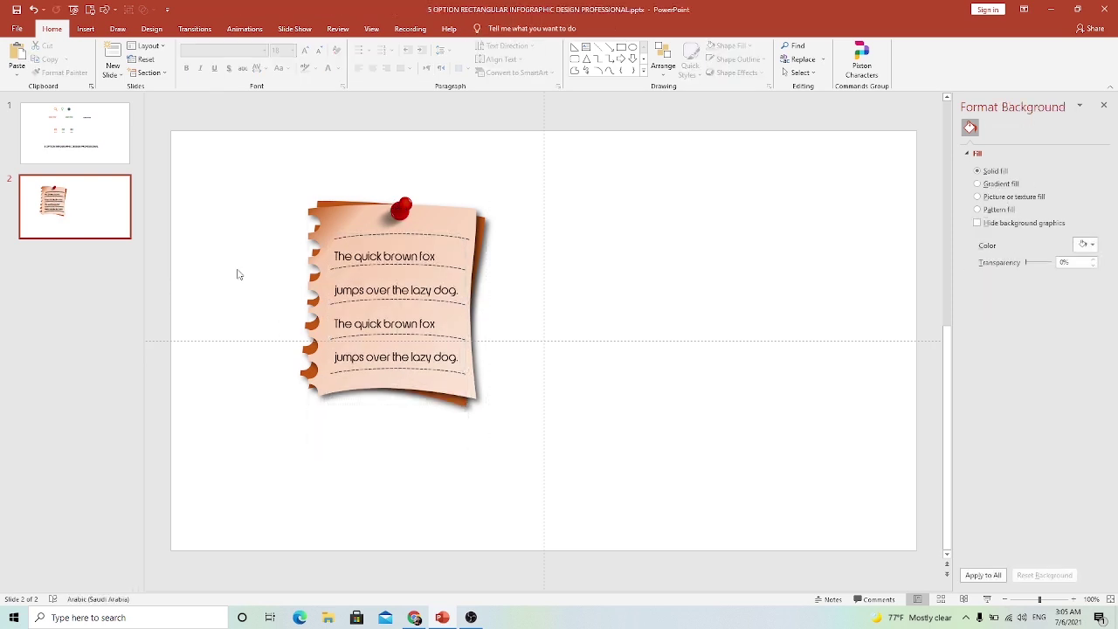
Insert a Wingdings closing quote mark in a small text box on top of the note.
click(86, 29)
click(525, 70)
drag(543, 192, 601, 224)
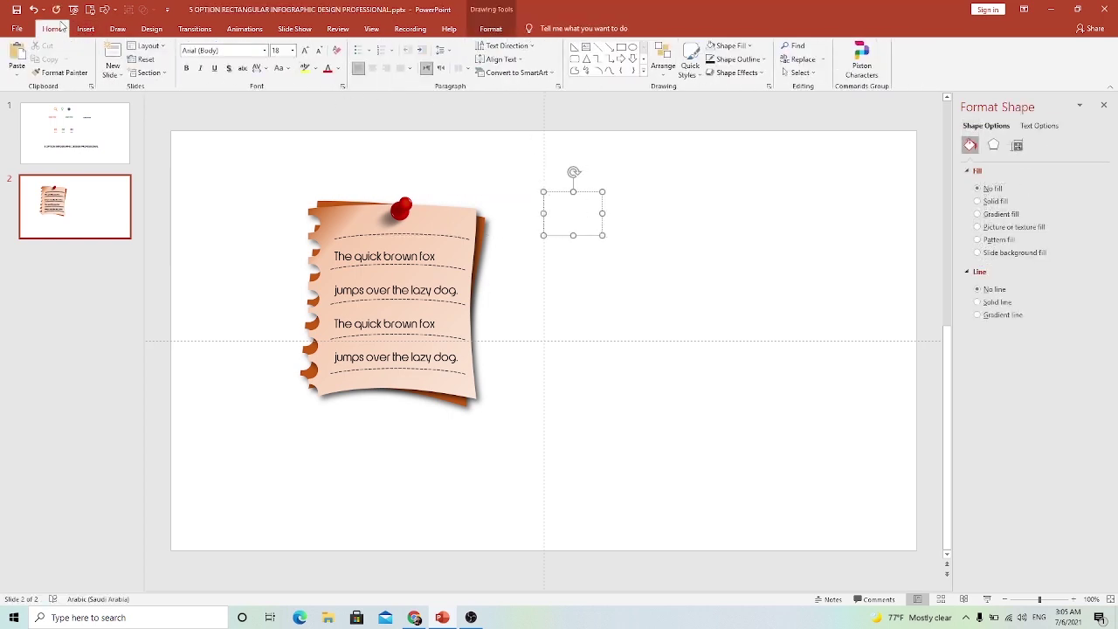
click(85, 29)
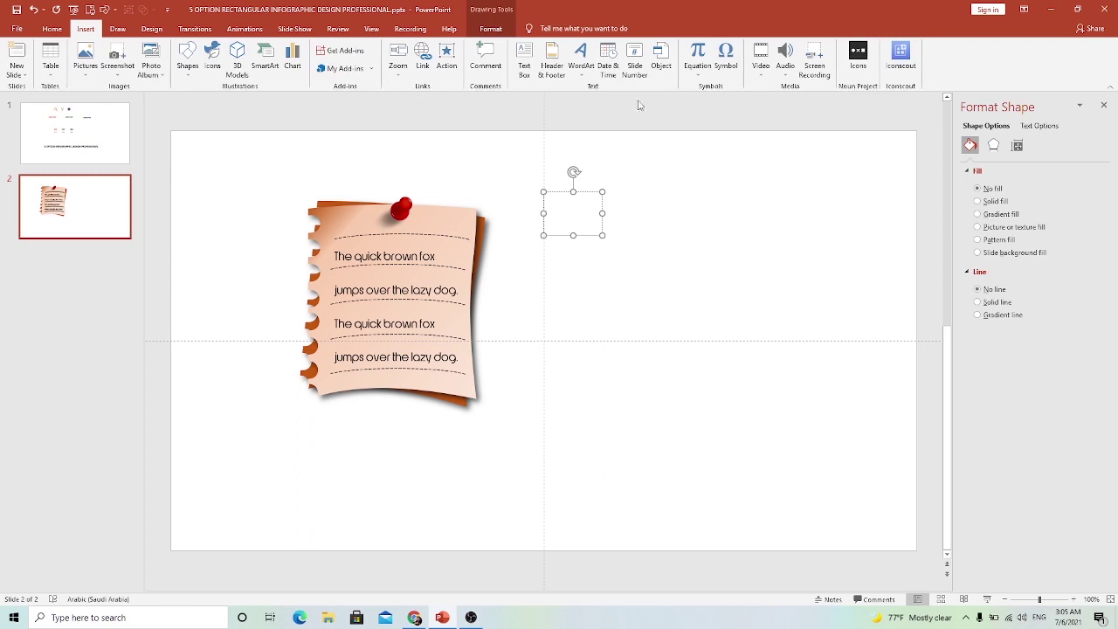
click(727, 70)
click(440, 335)
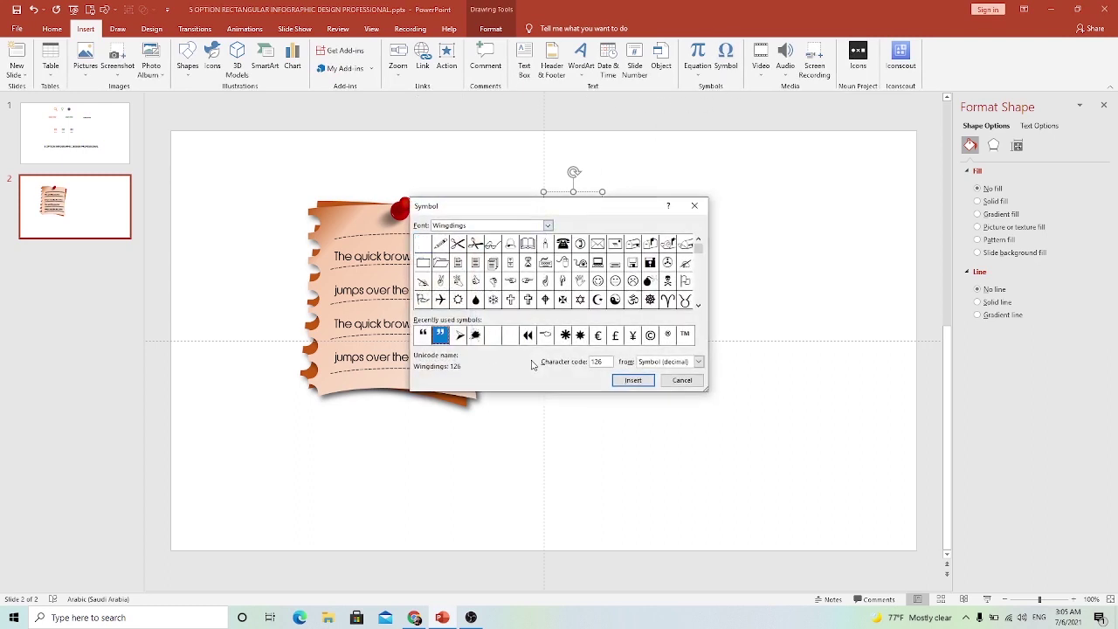
click(632, 380)
click(682, 380)
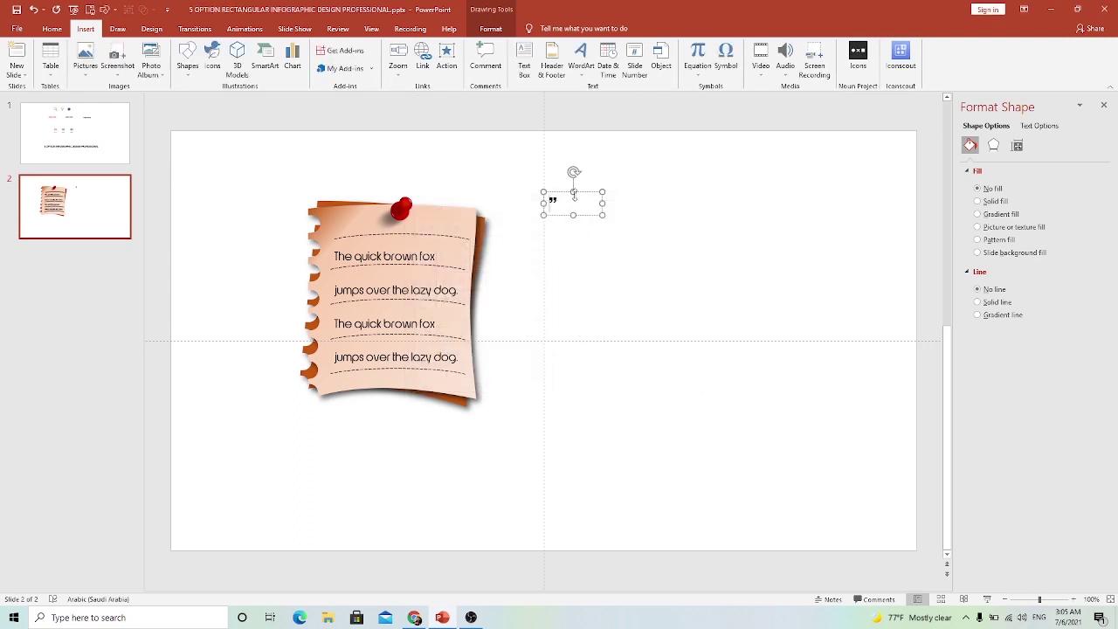
drag(588, 196, 379, 222)
Enlarge the quote mark to 44 pt and place it at the note's top-left corner.
click(52, 29)
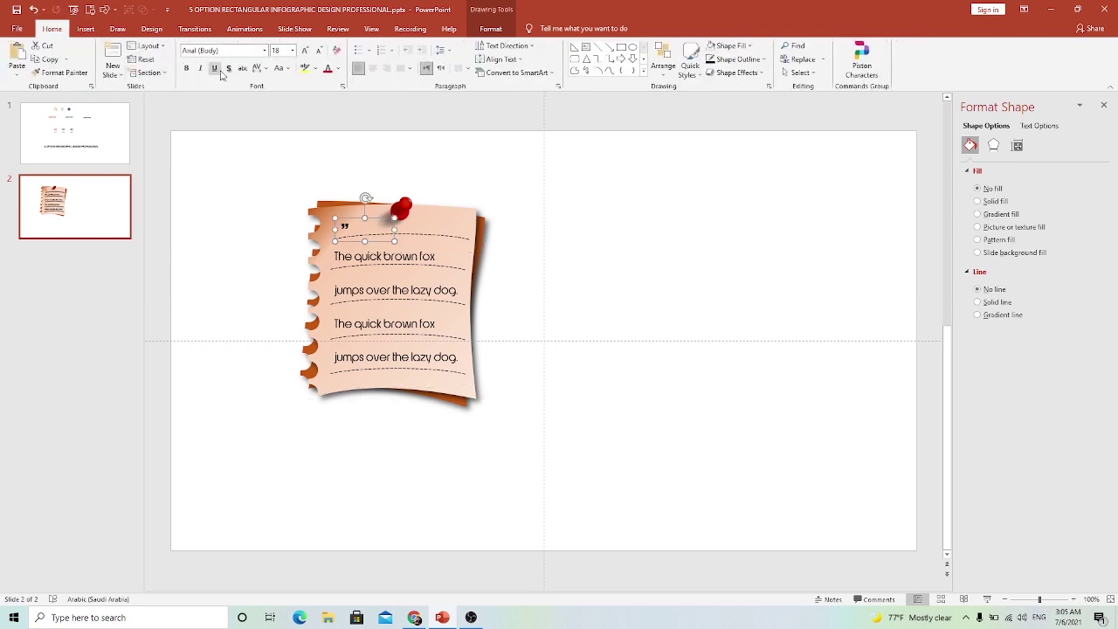
click(306, 50)
click(305, 51)
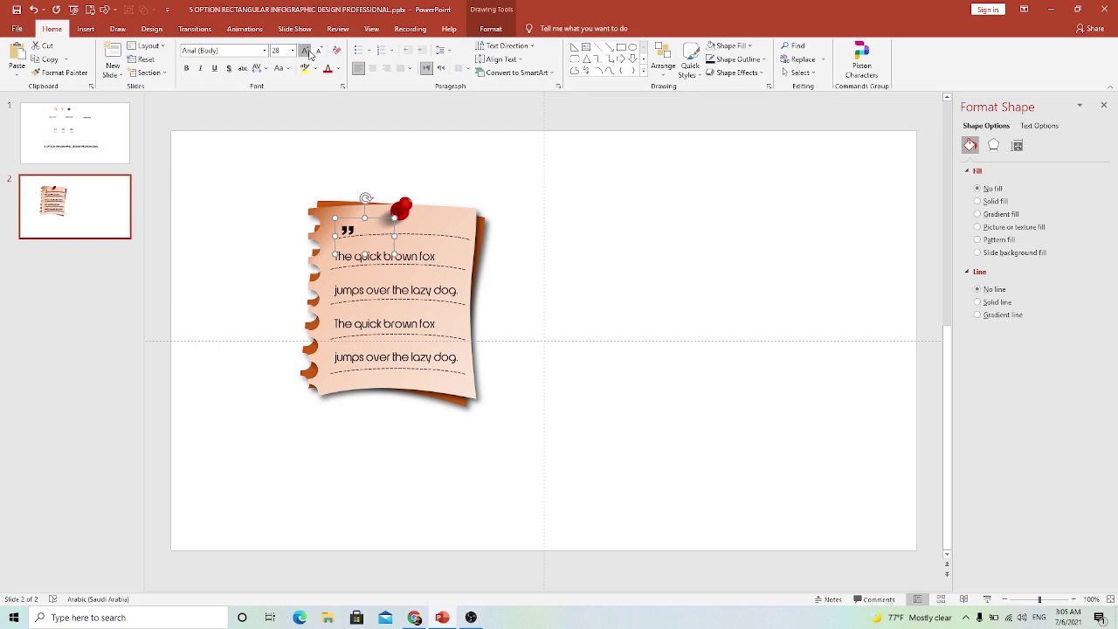
click(306, 50)
click(306, 50)
mouse_move(376, 221)
mouse_down()
mouse_move(367, 210)
mouse_move(540, 230)
mouse_up()
Duplicate the quote text box and delete the copy's character, leaving it empty.
key(ctrl+d)
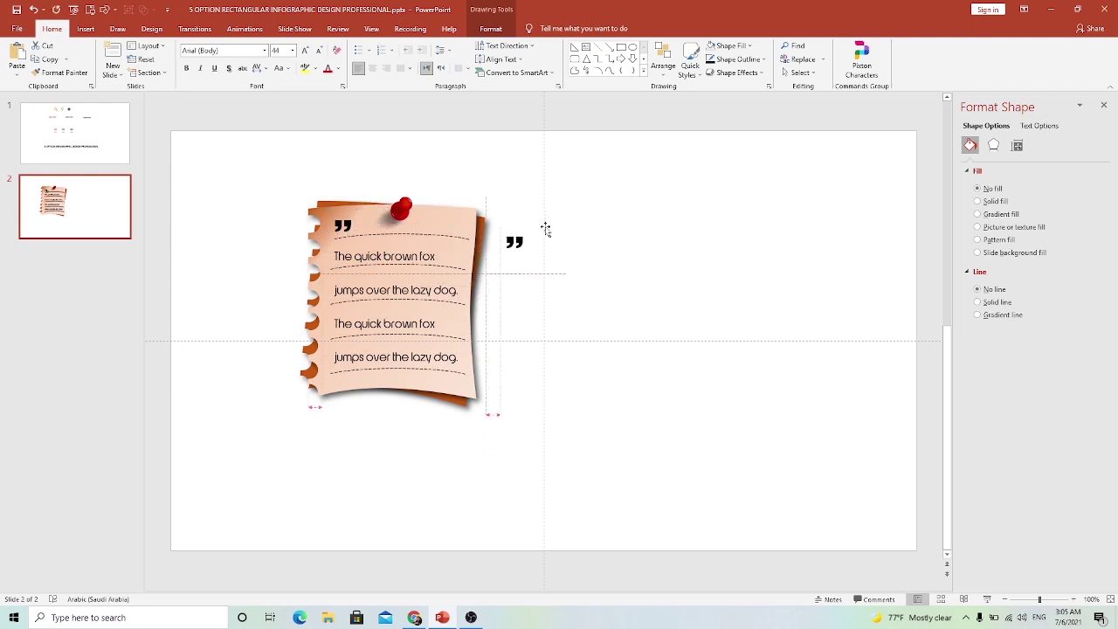
double_click(516, 243)
key(Delete)
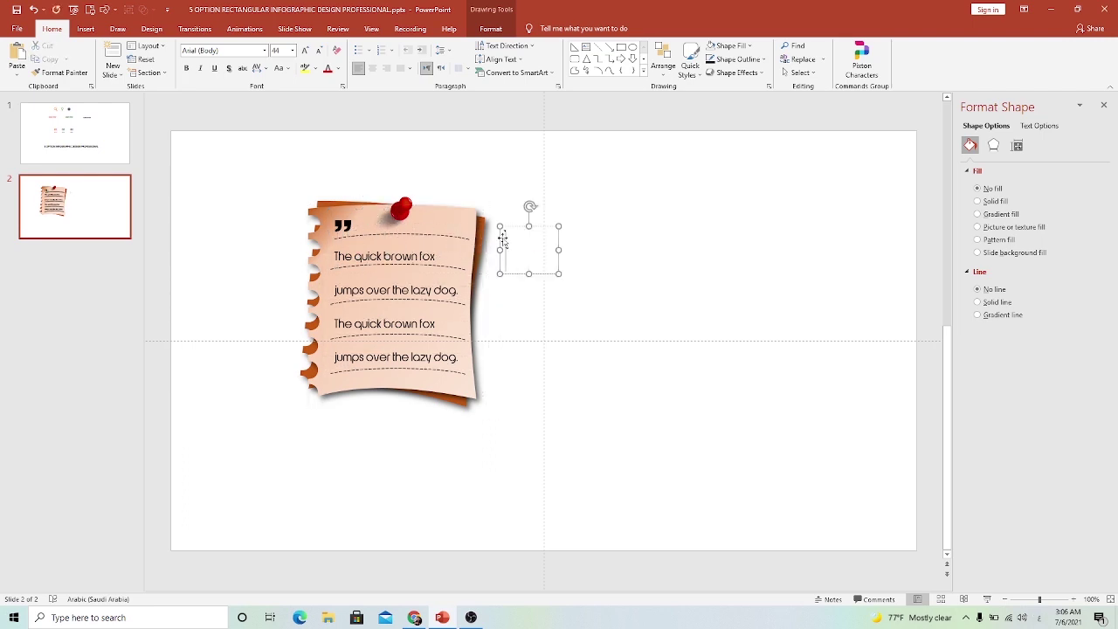
Insert the Wingdings opening quote into the empty box and move it to the note's bottom-right.
click(87, 34)
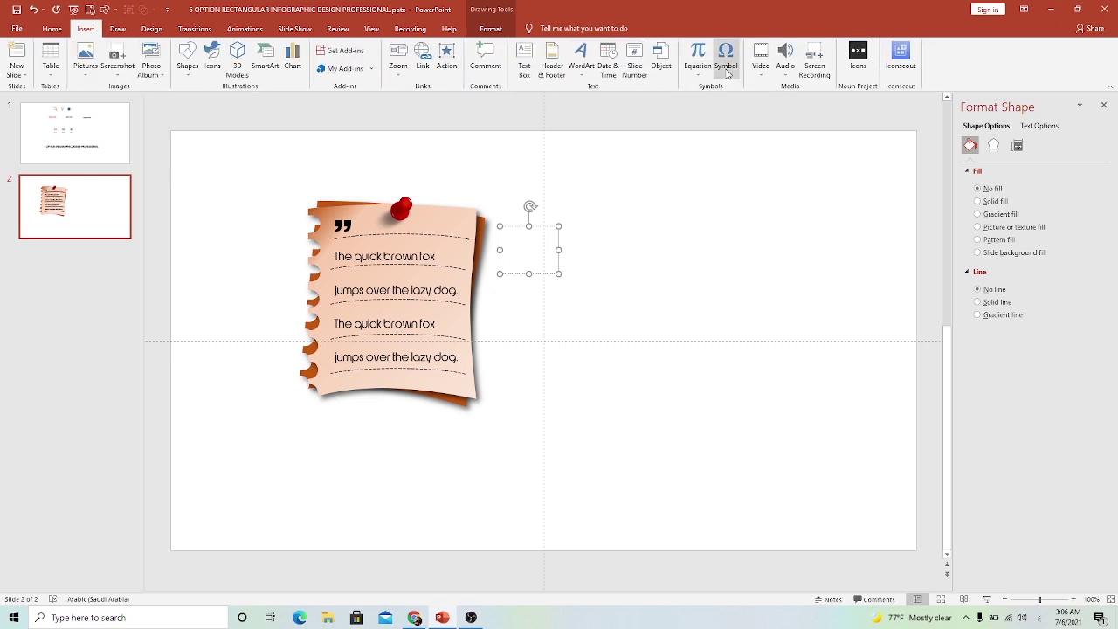
click(726, 60)
click(424, 336)
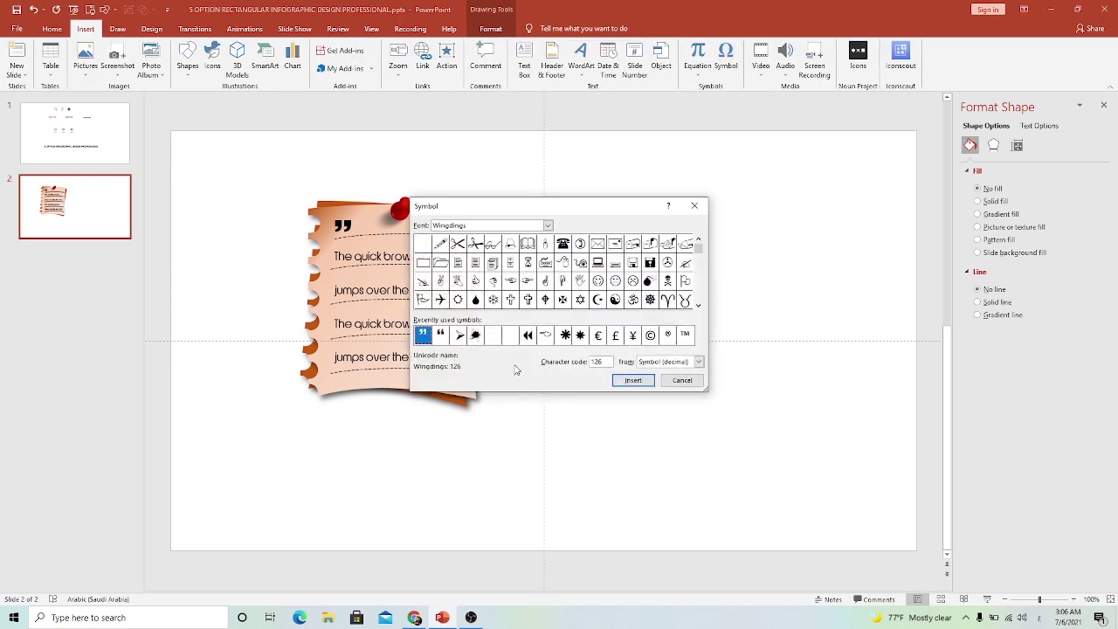
click(440, 335)
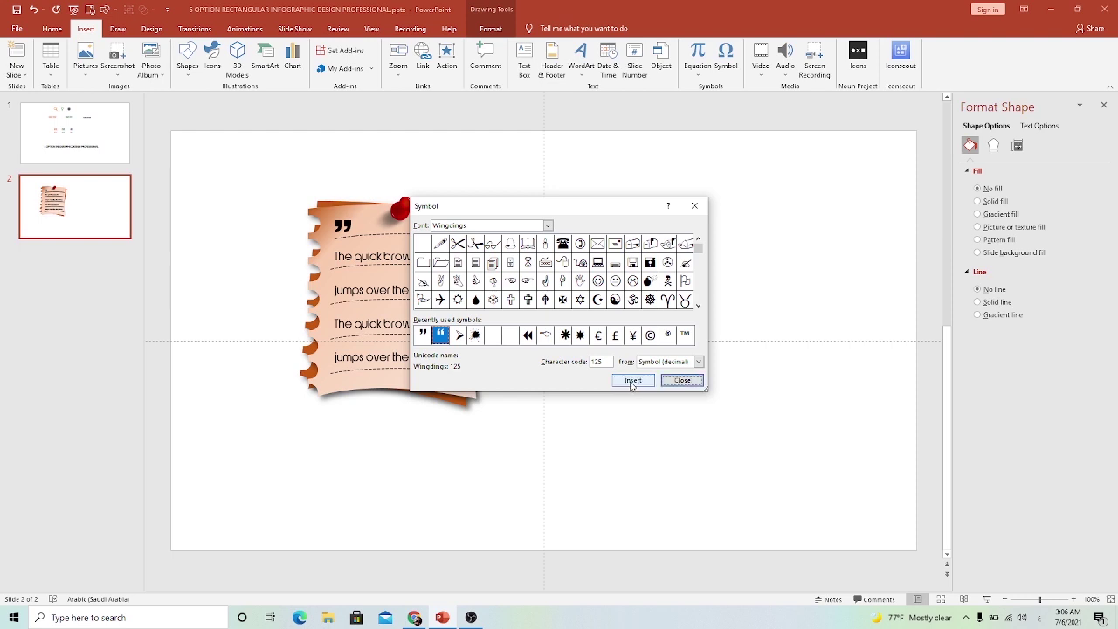
click(652, 380)
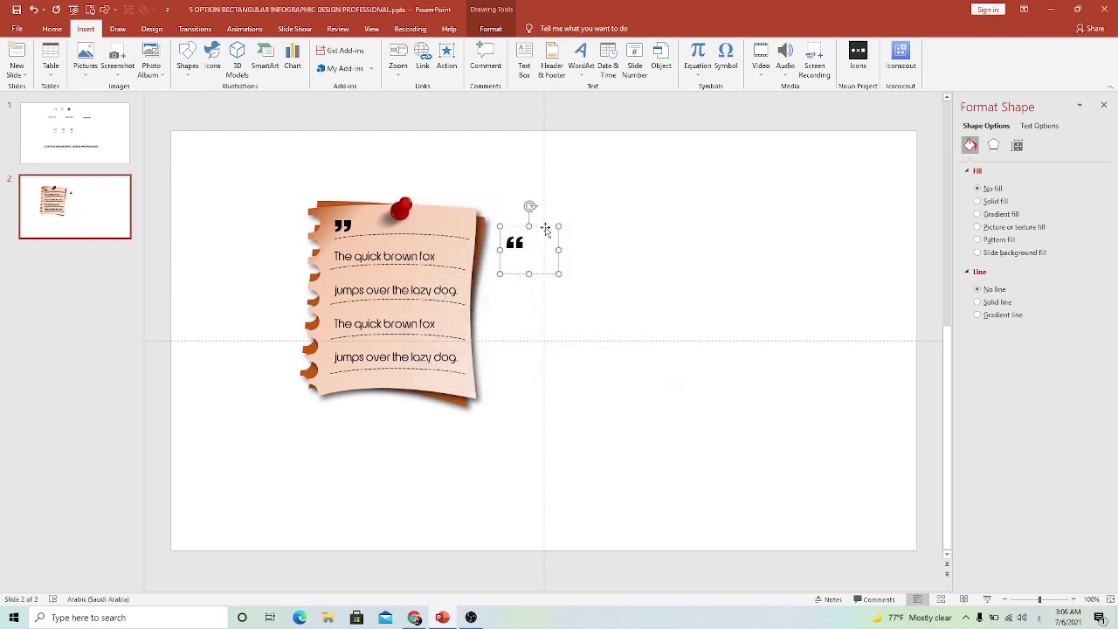
drag(545, 229, 487, 368)
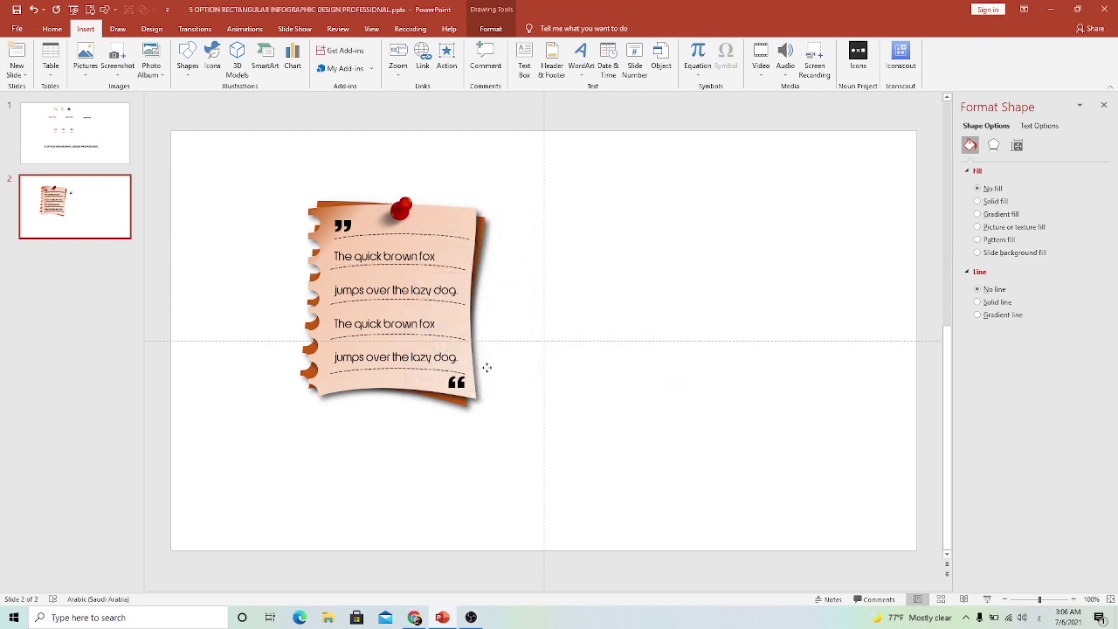
click(520, 275)
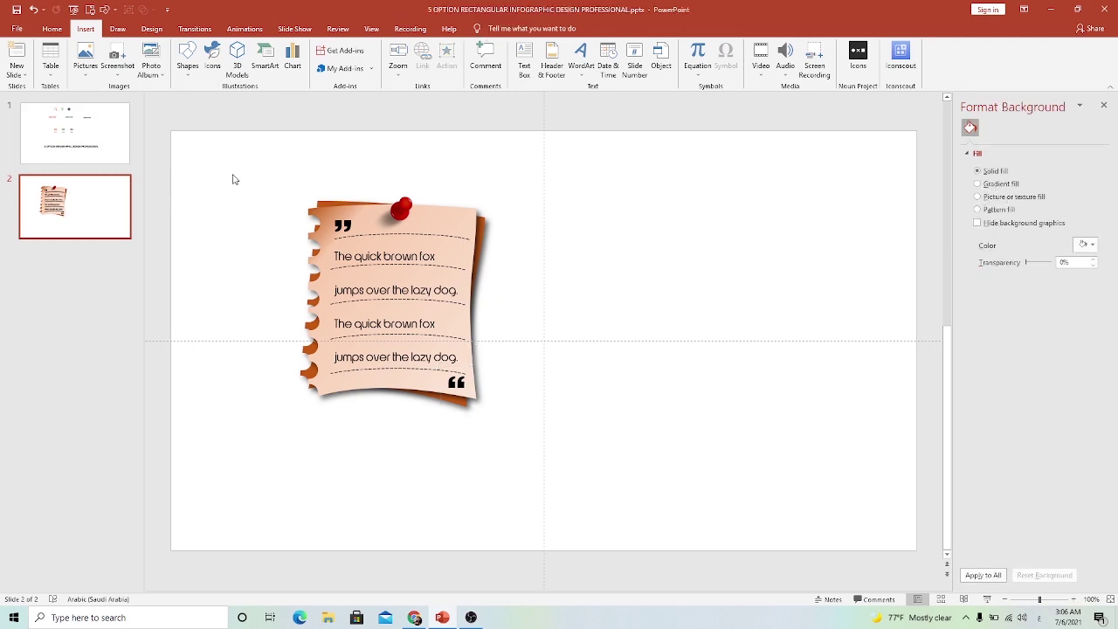
Group the note, pin, dashed lines, text and quote marks into one graphic.
drag(234, 155, 566, 478)
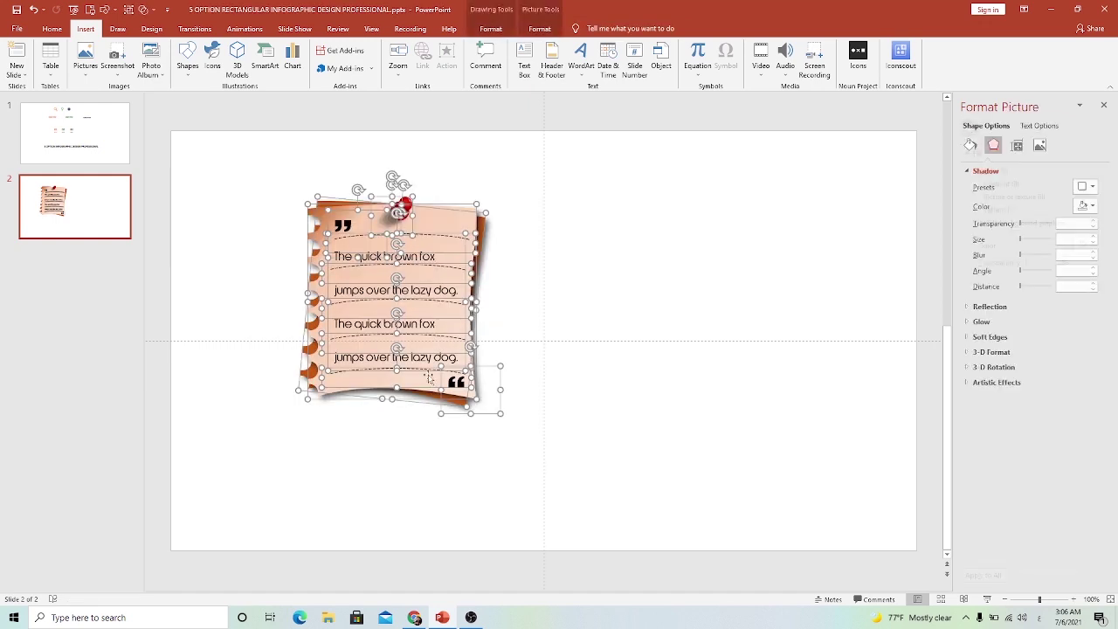
right_click(409, 261)
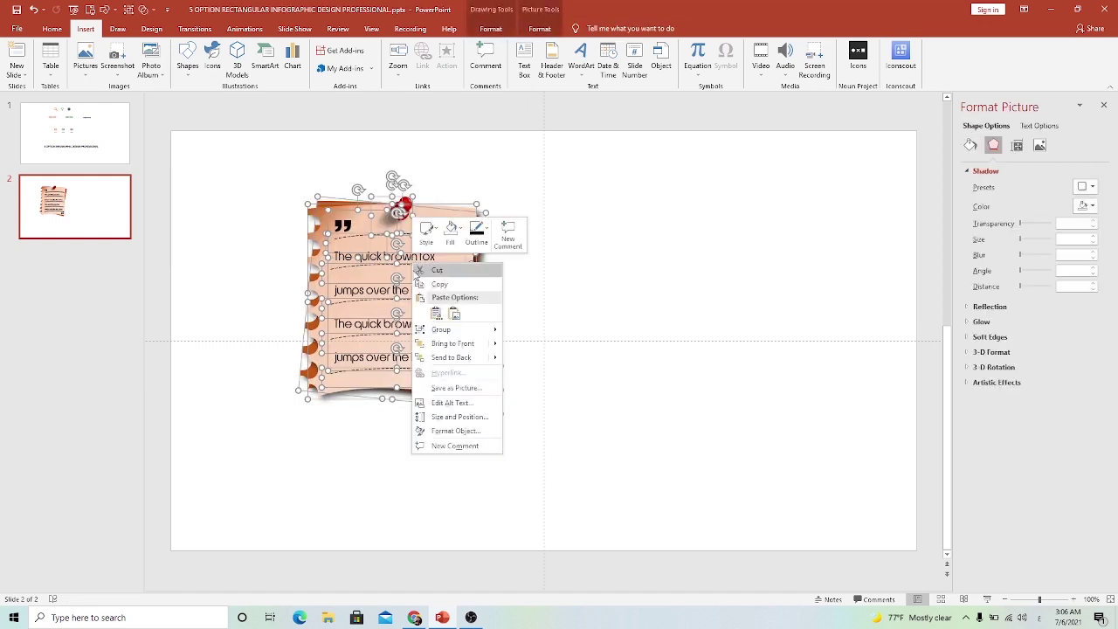
mouse_move(444, 328)
click(516, 338)
drag(431, 210, 349, 245)
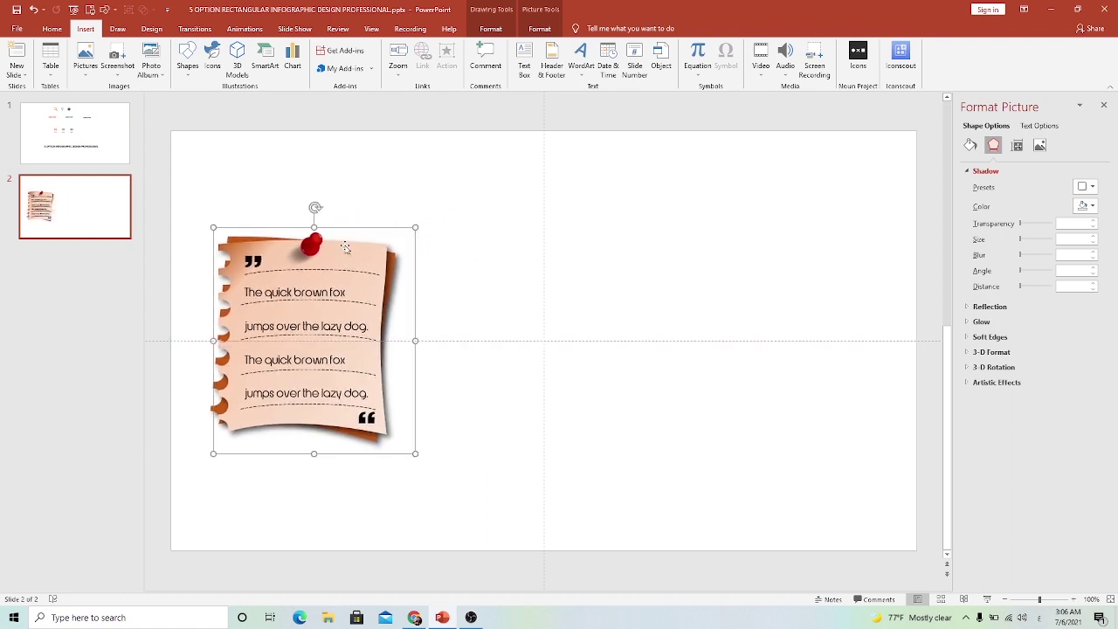
Paste two copies of the grouped note and line all three up across the slide.
right_click(348, 248)
click(372, 267)
right_click(480, 254)
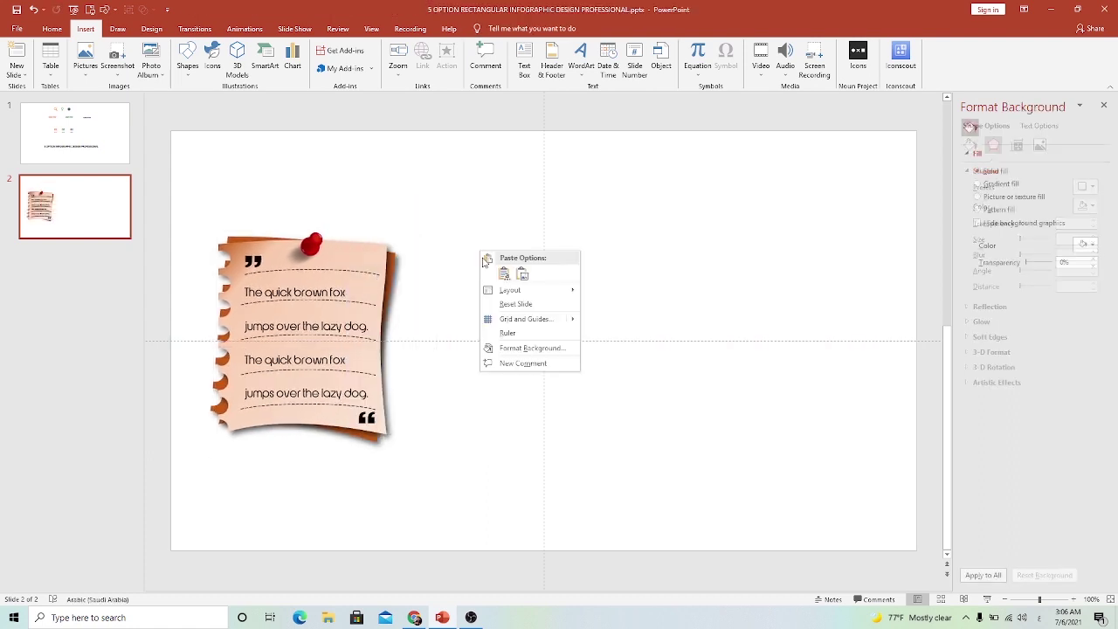
click(505, 274)
drag(394, 265, 586, 263)
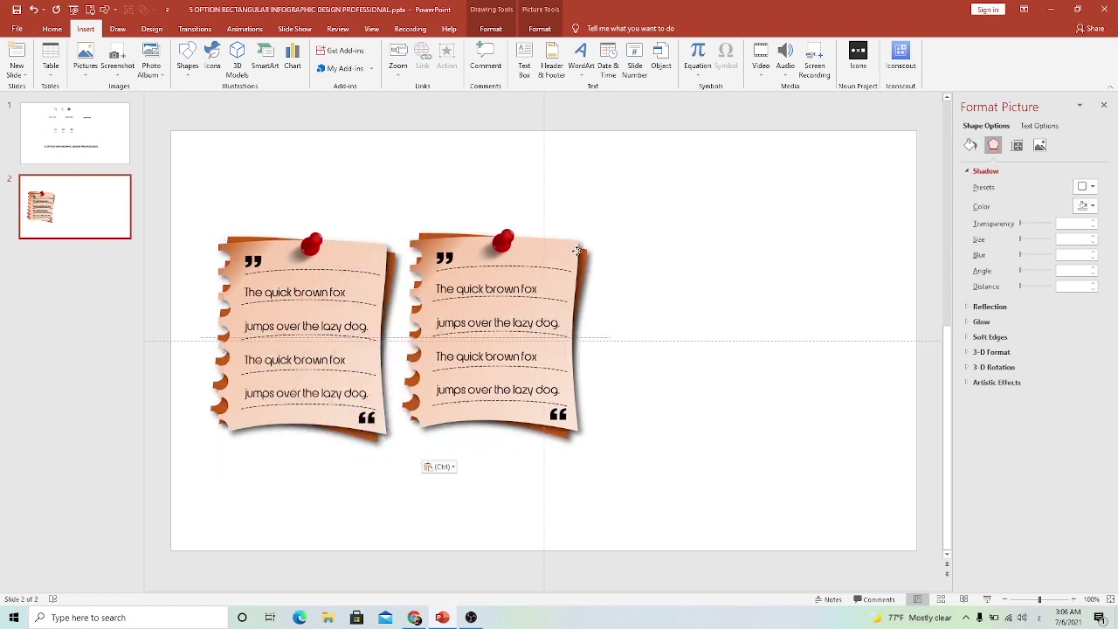
right_click(661, 265)
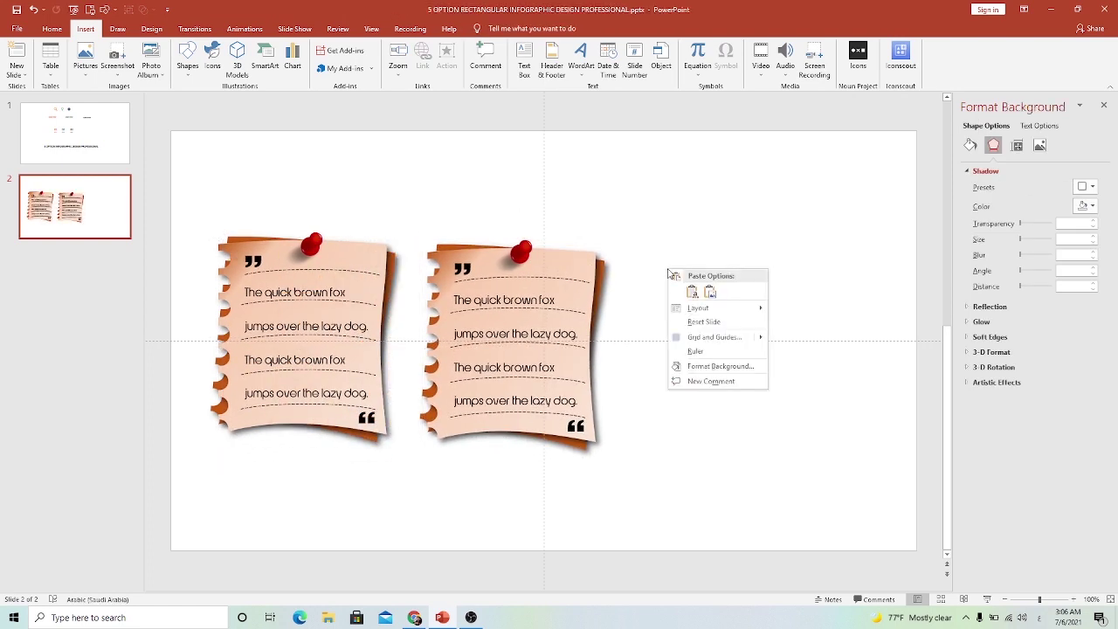
click(691, 292)
drag(373, 262, 828, 259)
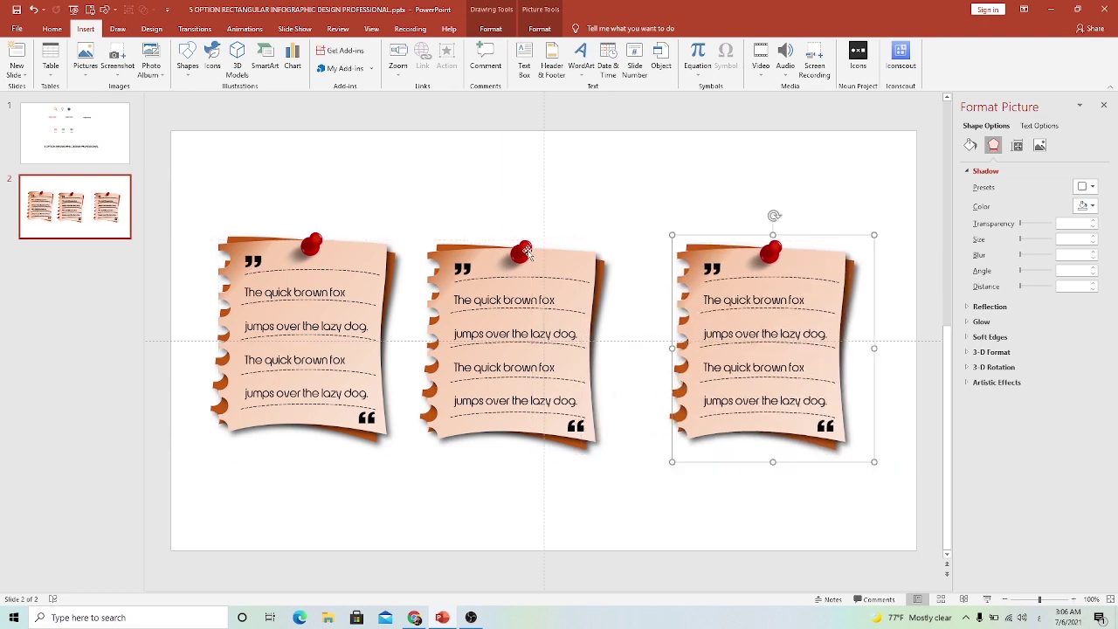
Ungroup the middle note into its separate parts.
click(523, 254)
right_click(524, 254)
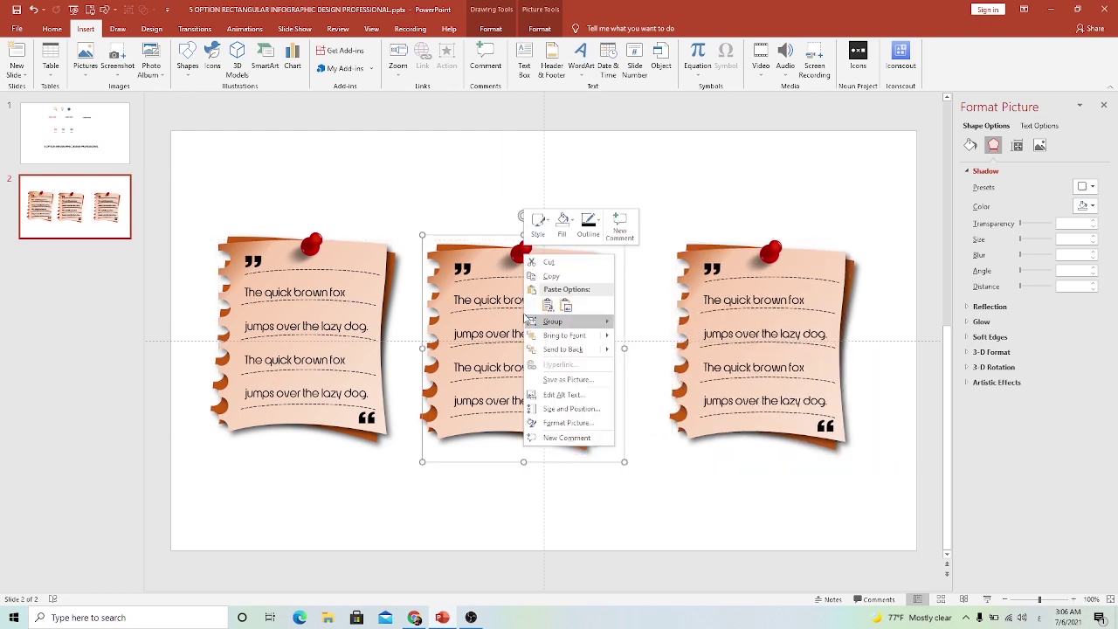
mouse_move(591, 323)
click(640, 353)
Select the middle note's red pushpin and check its recolour options, leaving it unchanged.
click(569, 207)
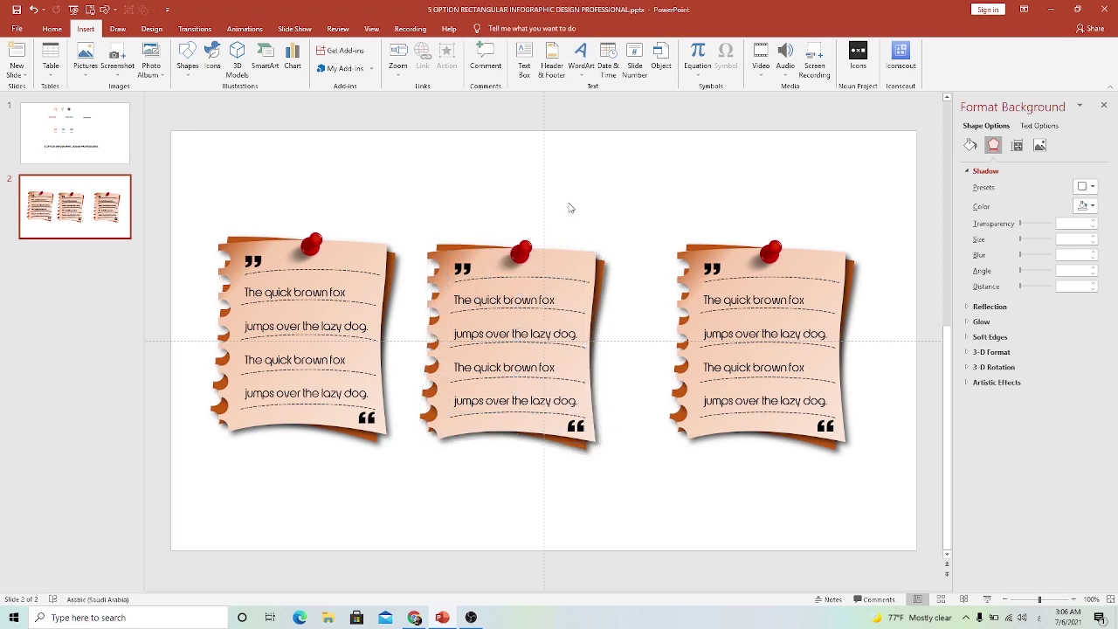
click(521, 252)
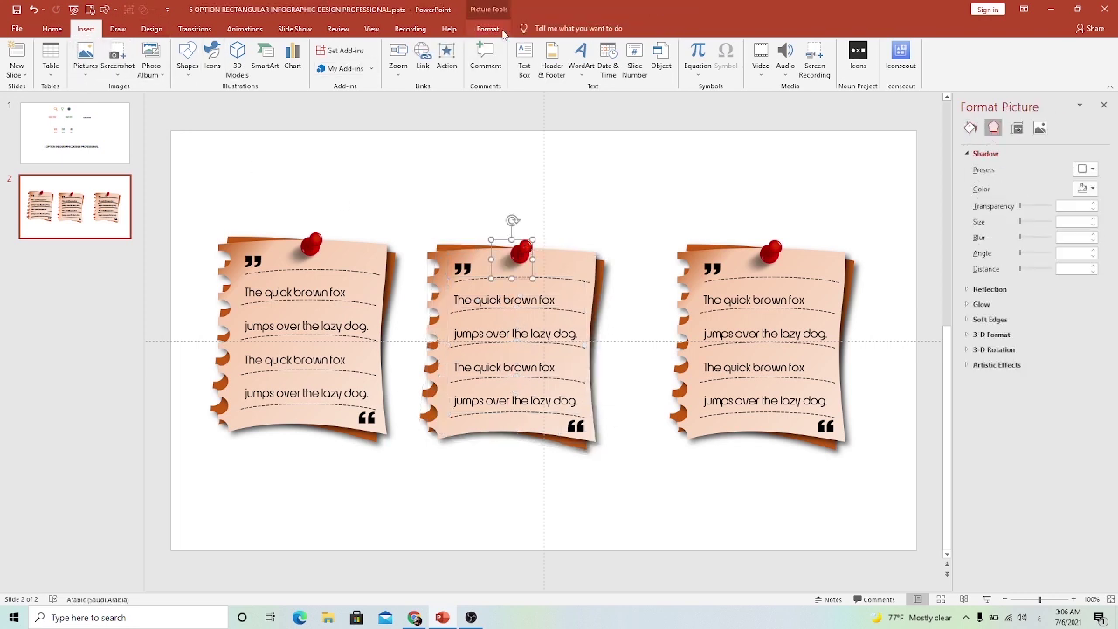
click(567, 228)
click(522, 252)
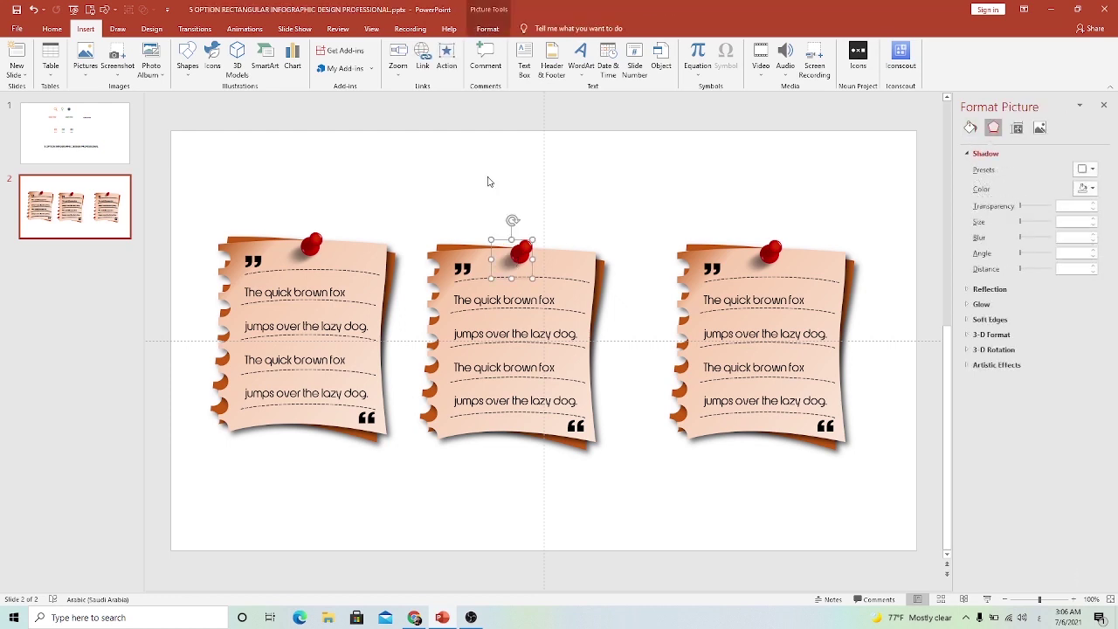
click(488, 29)
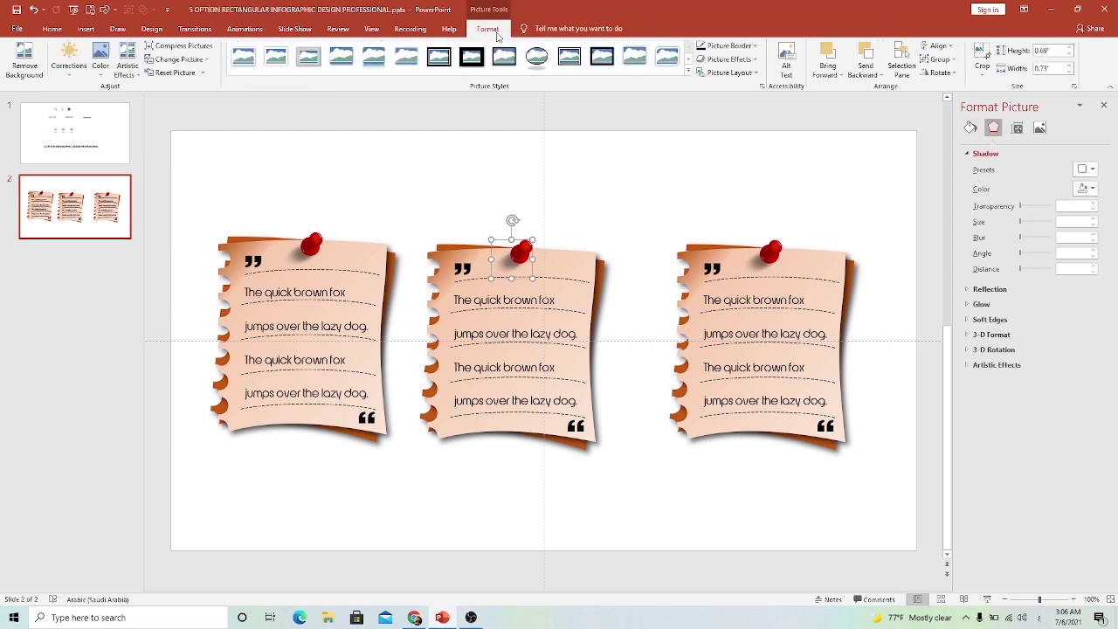
click(102, 69)
click(102, 73)
click(457, 197)
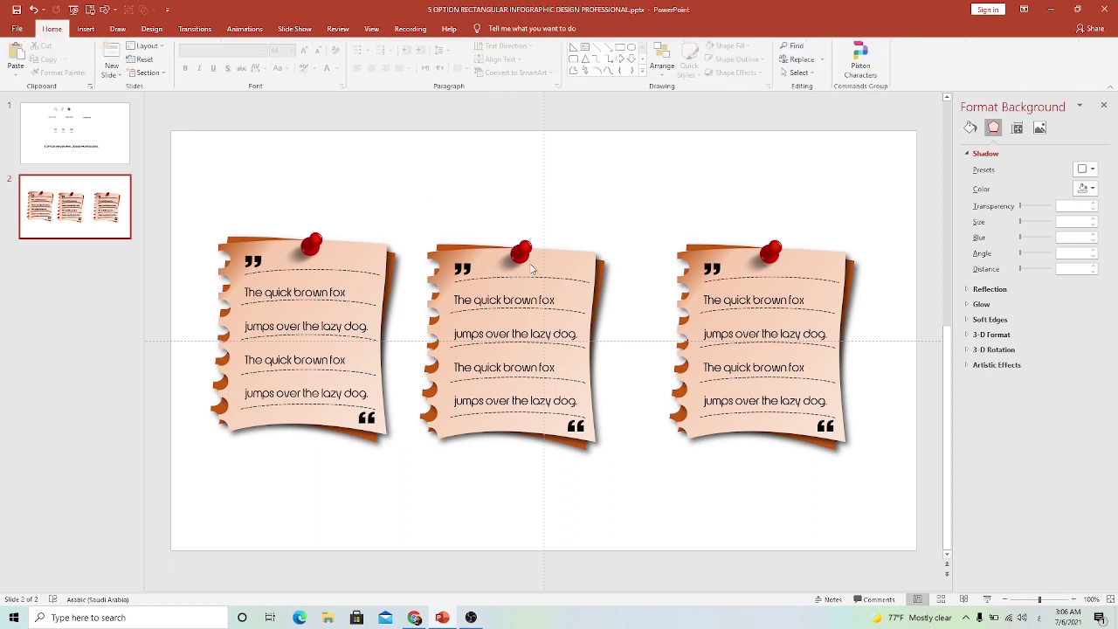
Change the middle note's paper gradient stop to a darker blue.
click(578, 267)
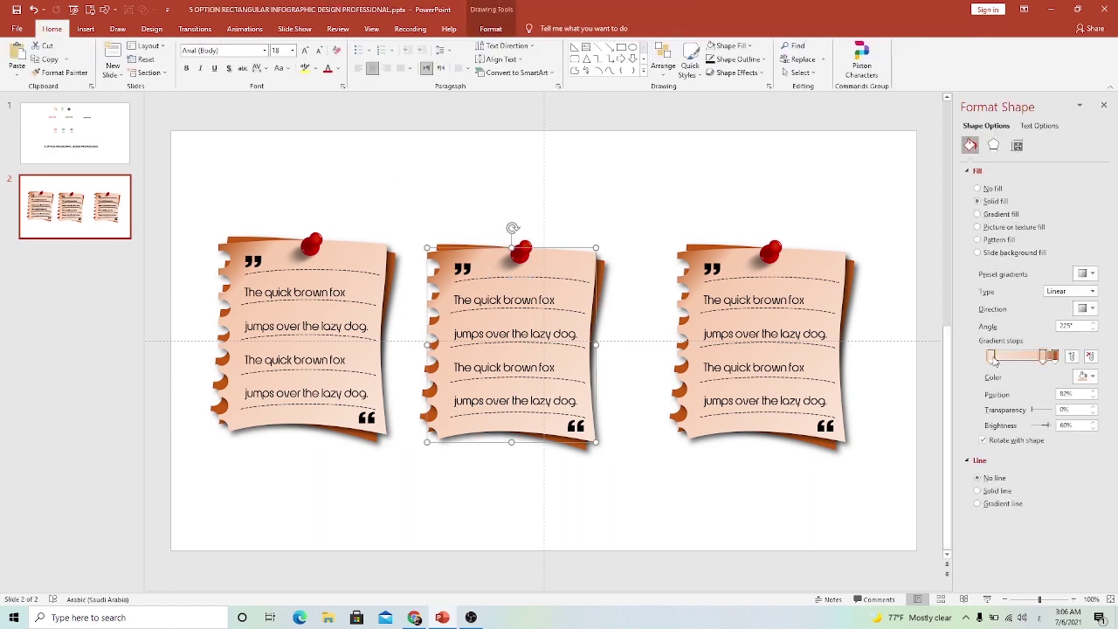
click(1084, 377)
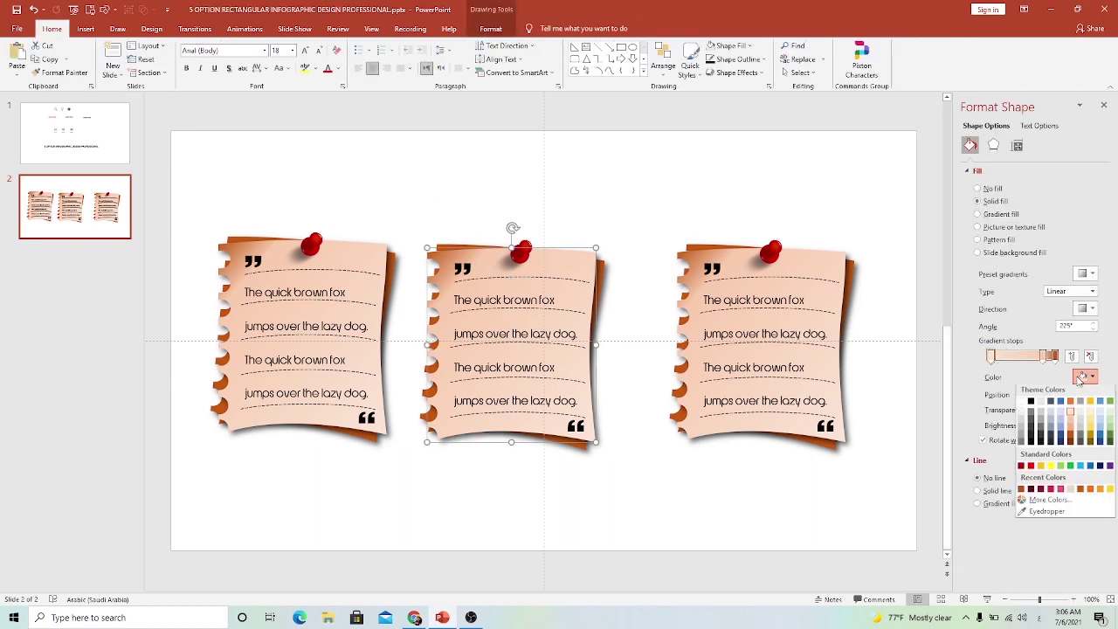
click(1061, 417)
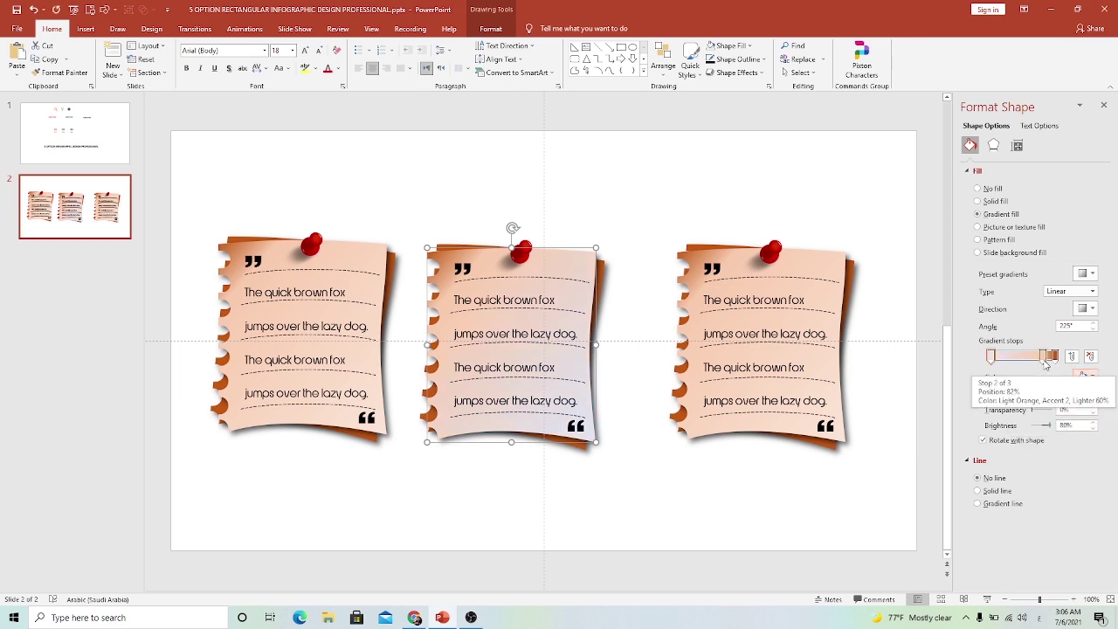
click(1081, 377)
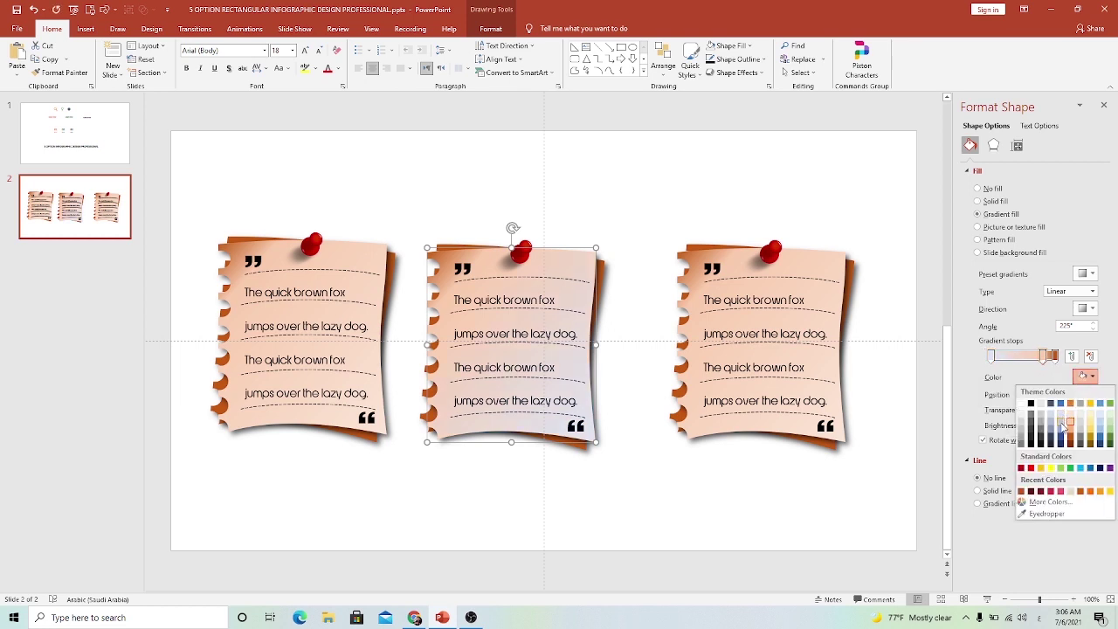
click(1061, 424)
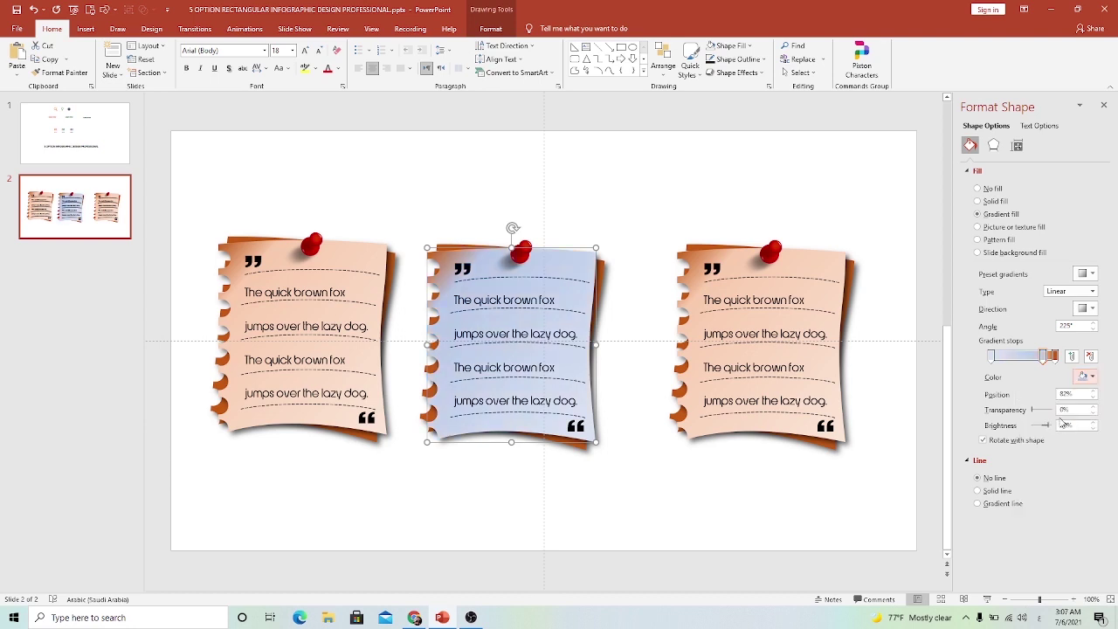
click(1083, 377)
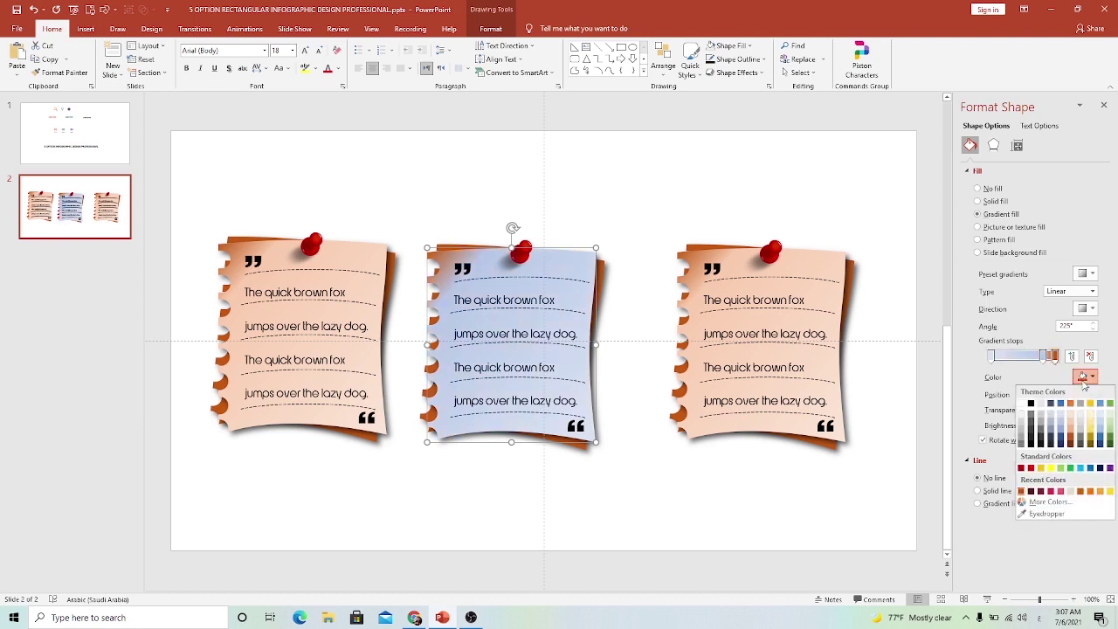
click(1062, 441)
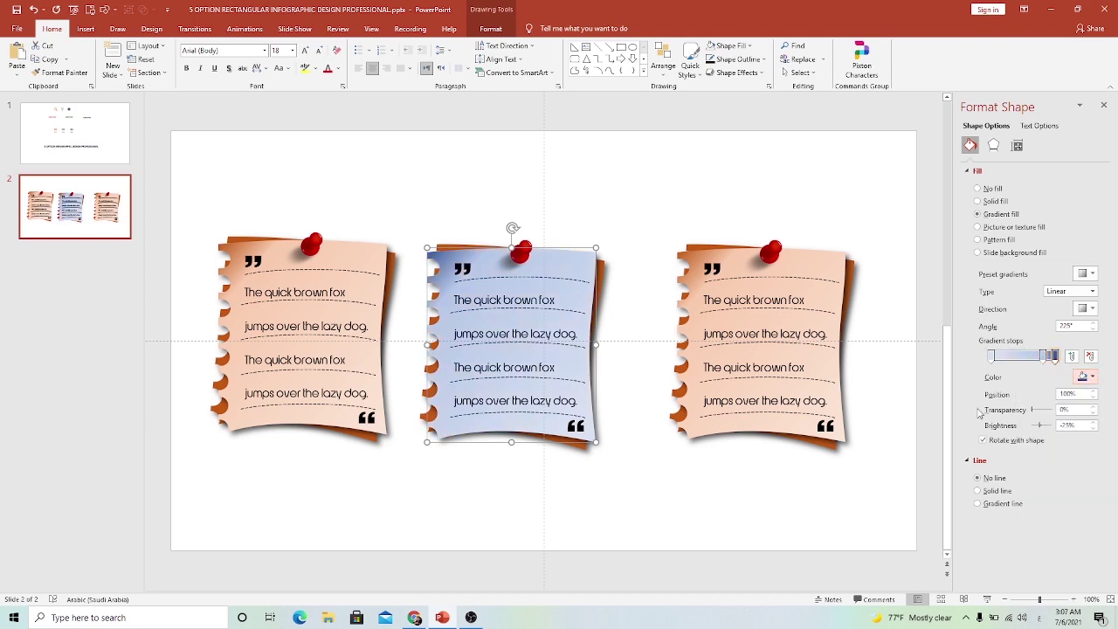
Recolour the middle note's pushpin blue with Picture Format Color.
click(526, 253)
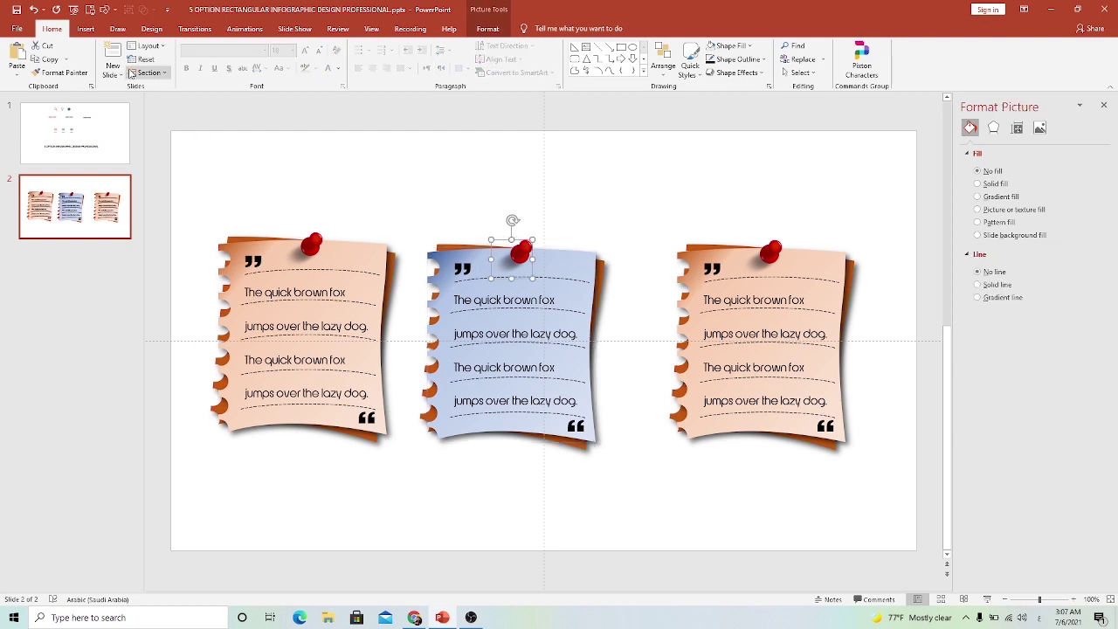
click(485, 29)
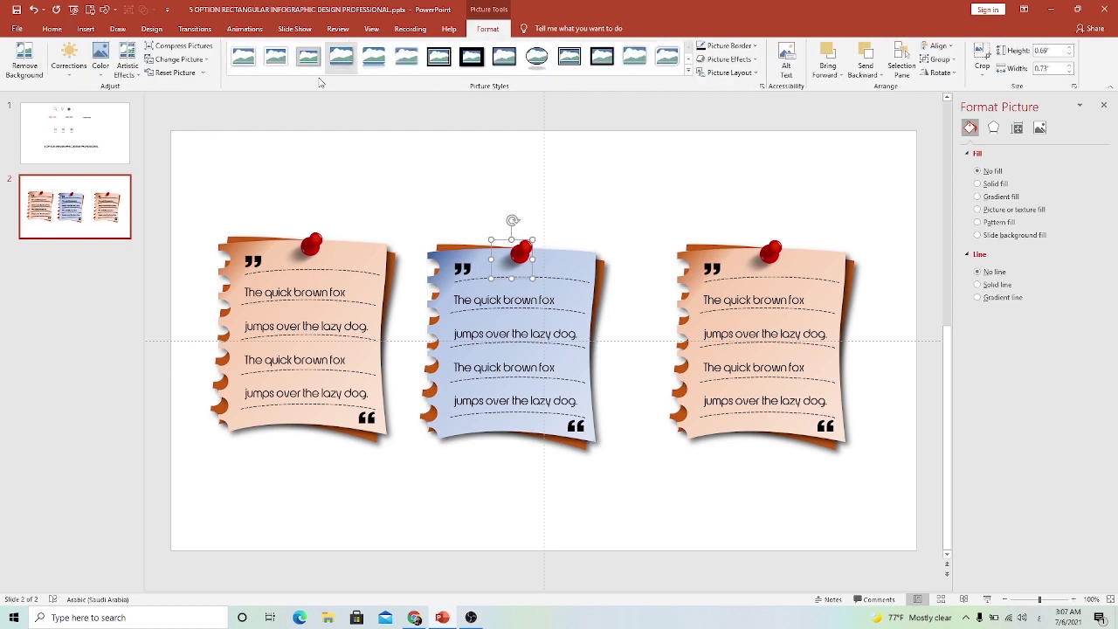
click(100, 61)
click(179, 282)
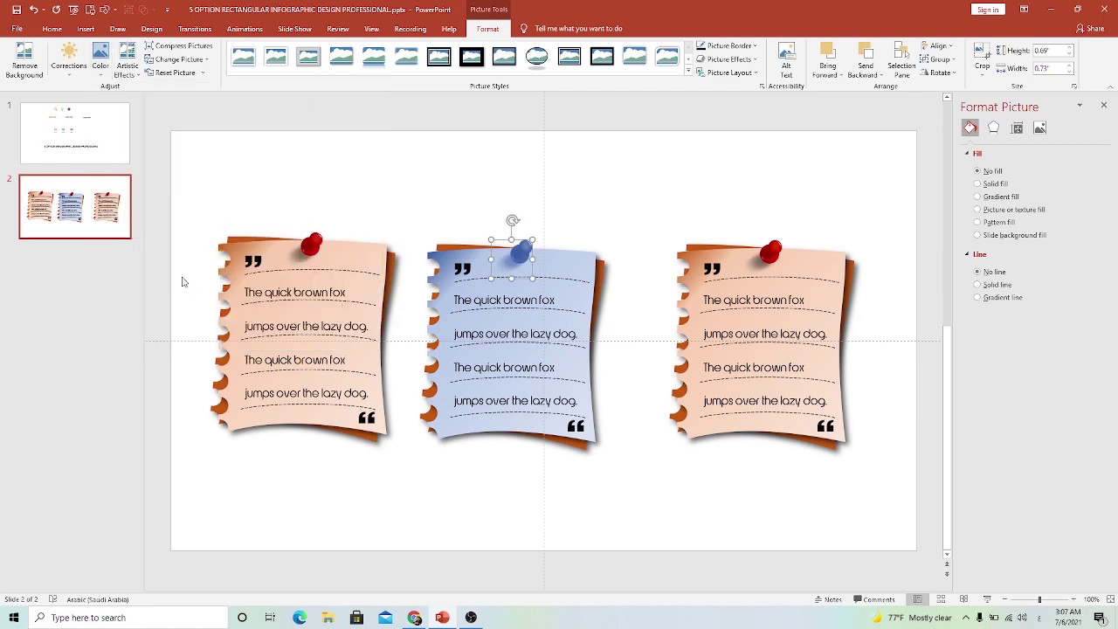
Fill the middle note's torn backing shape with dark blue.
click(444, 245)
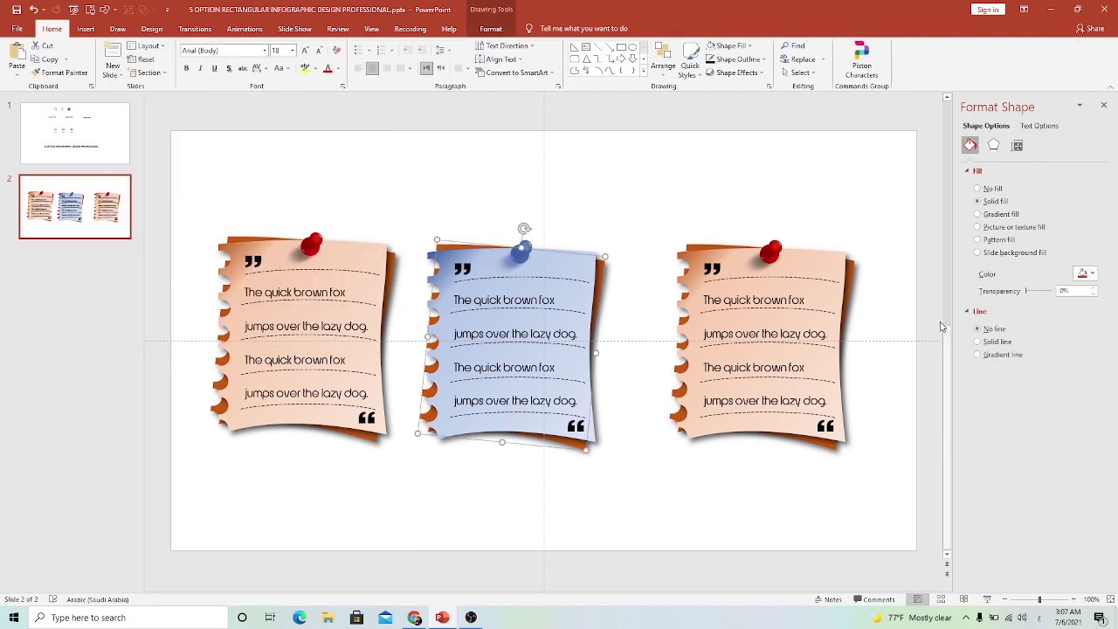
click(1083, 274)
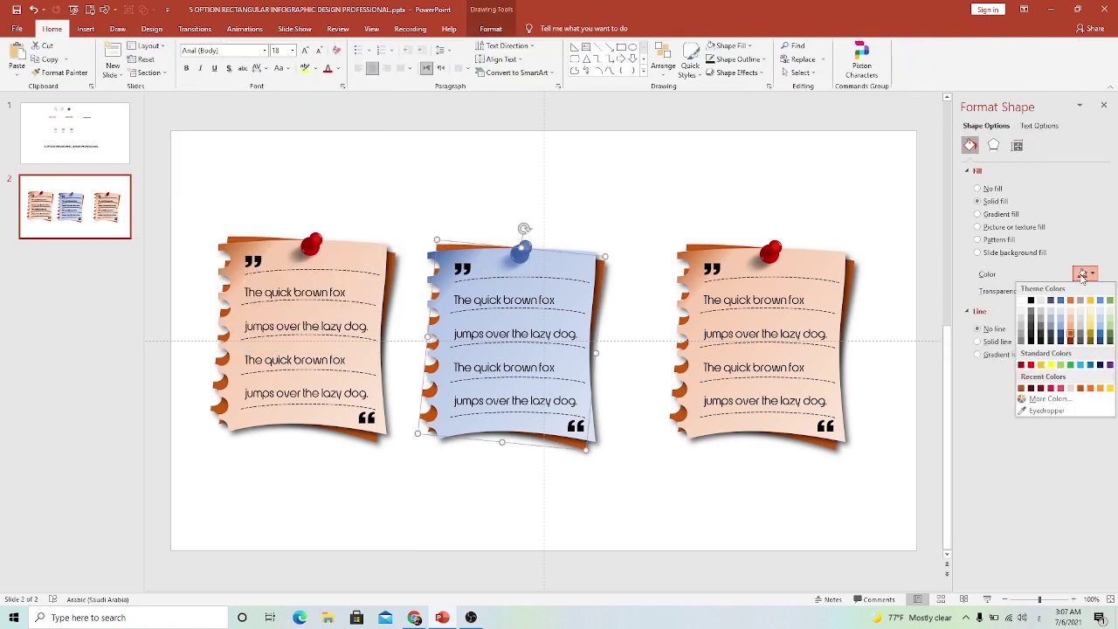
click(1101, 365)
click(681, 220)
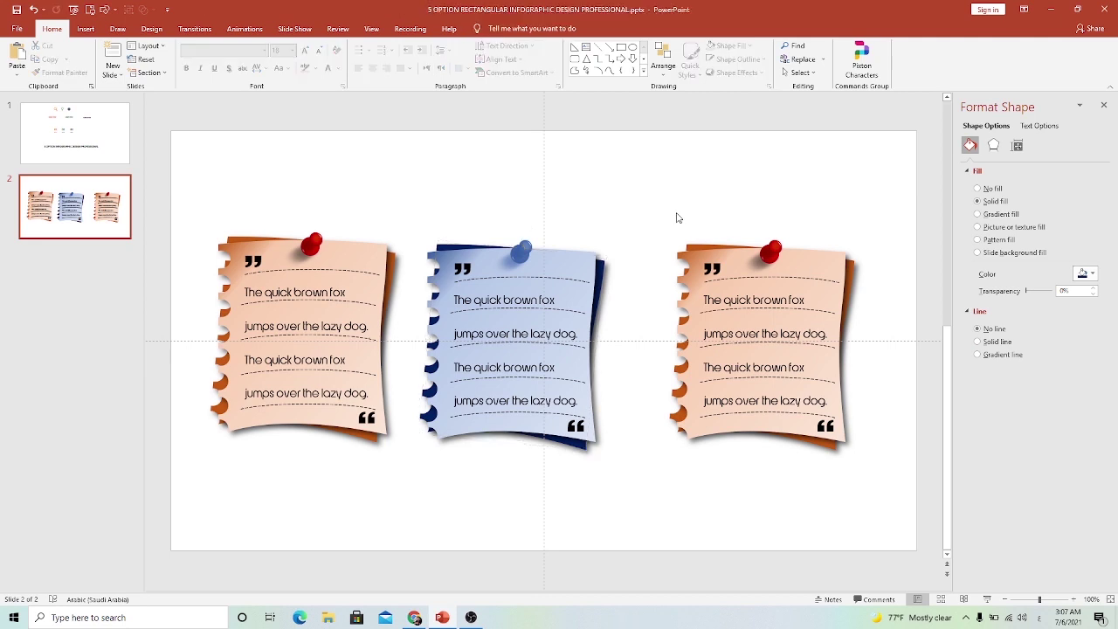
click(692, 259)
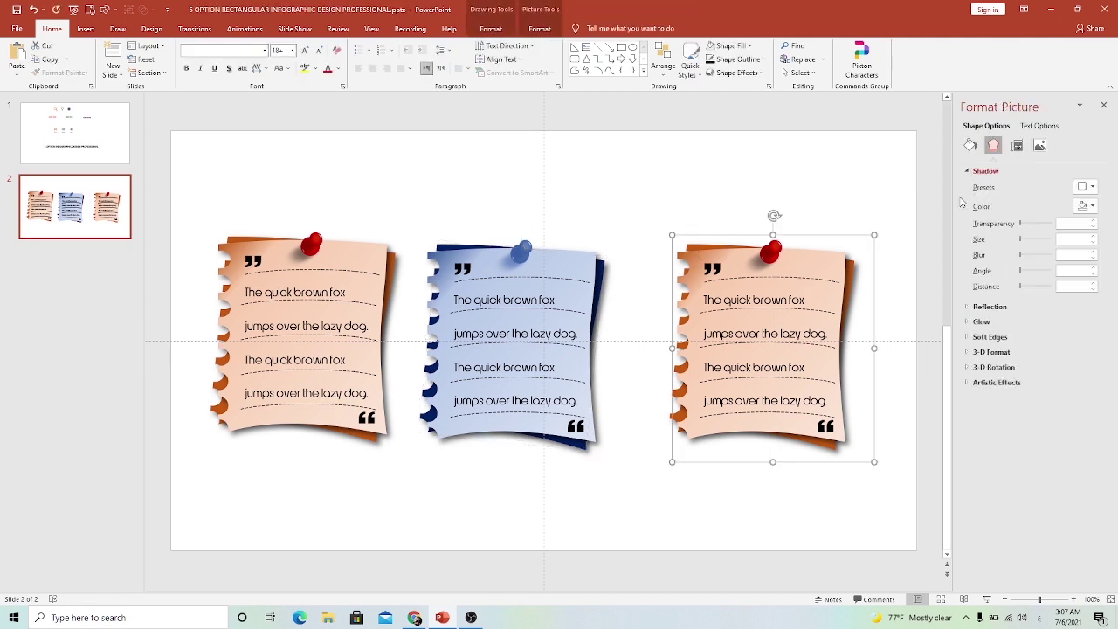
Ungroup the right note into its separate paper, backing and pin pieces.
click(970, 145)
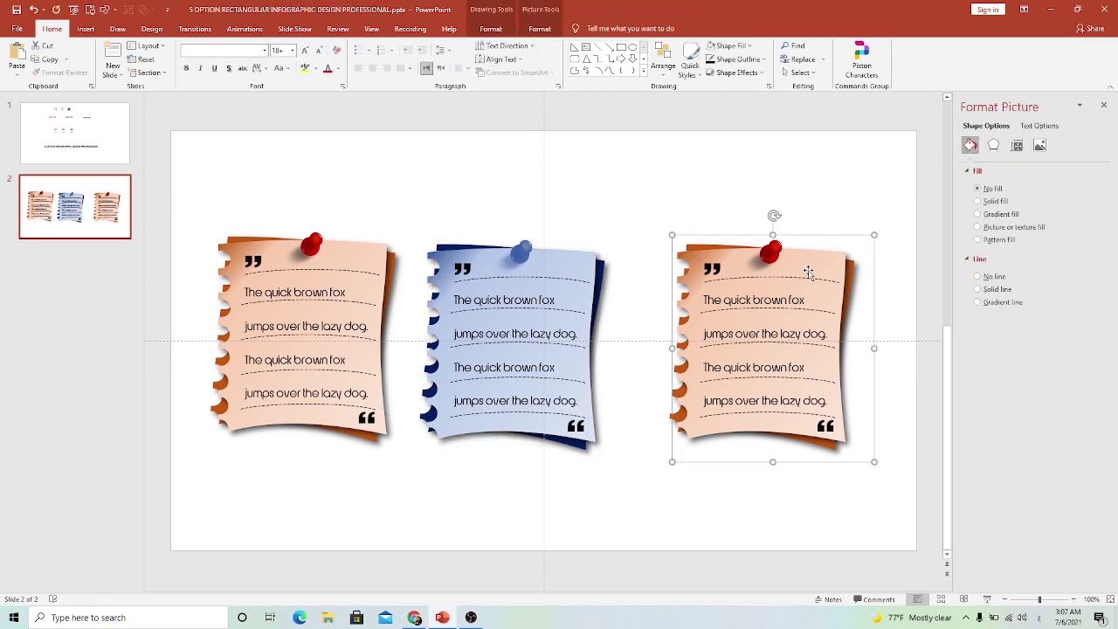
click(684, 263)
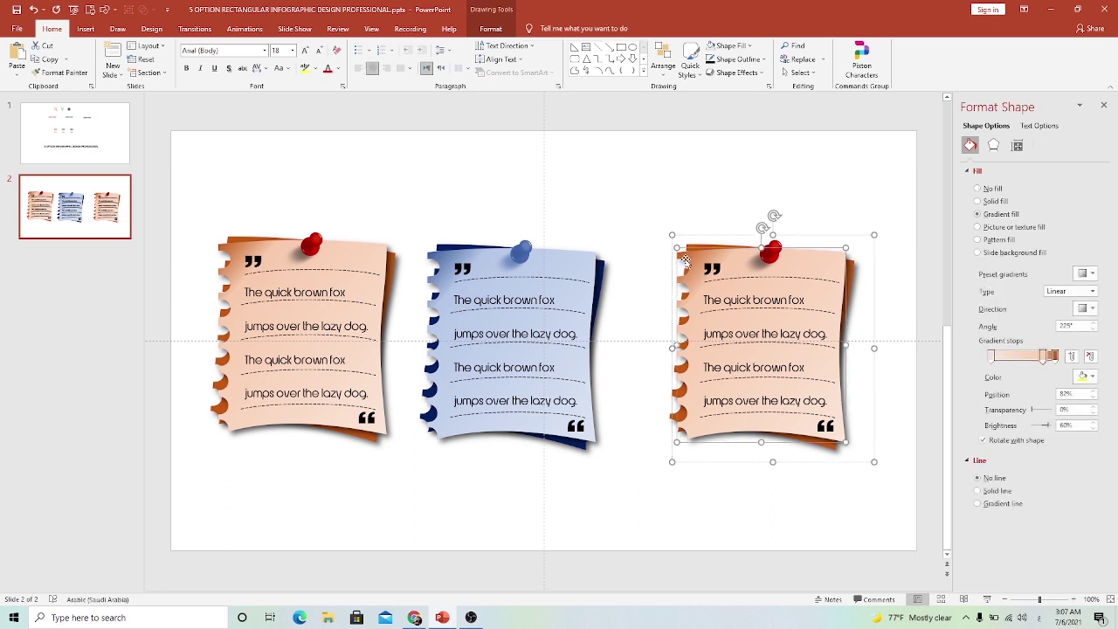
right_click(685, 259)
click(638, 288)
click(666, 208)
right_click(697, 248)
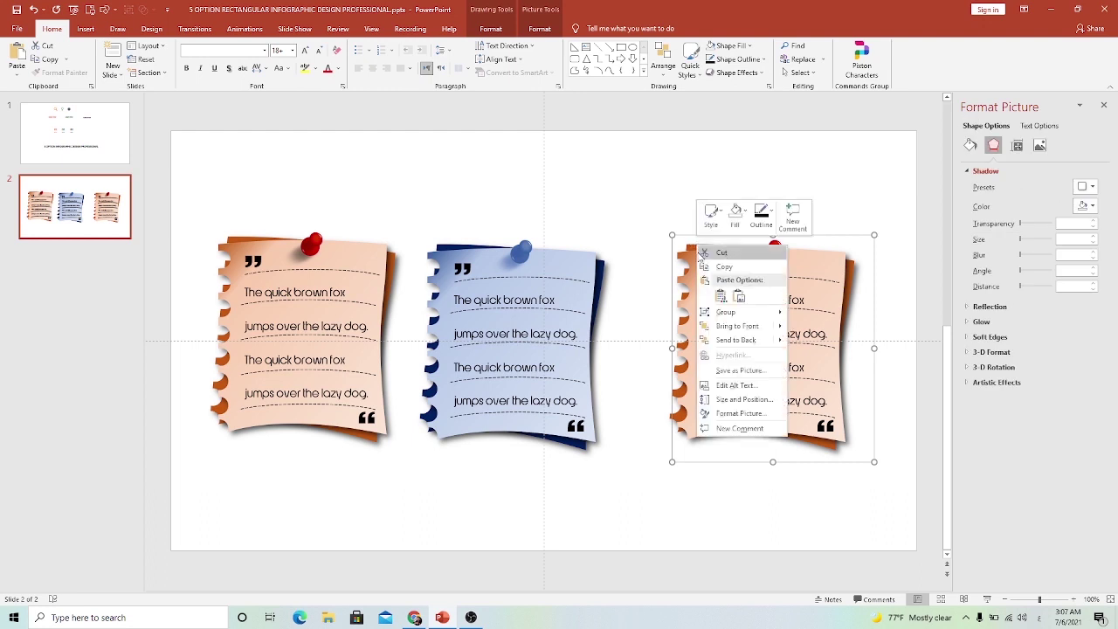
mouse_move(739, 317)
click(815, 341)
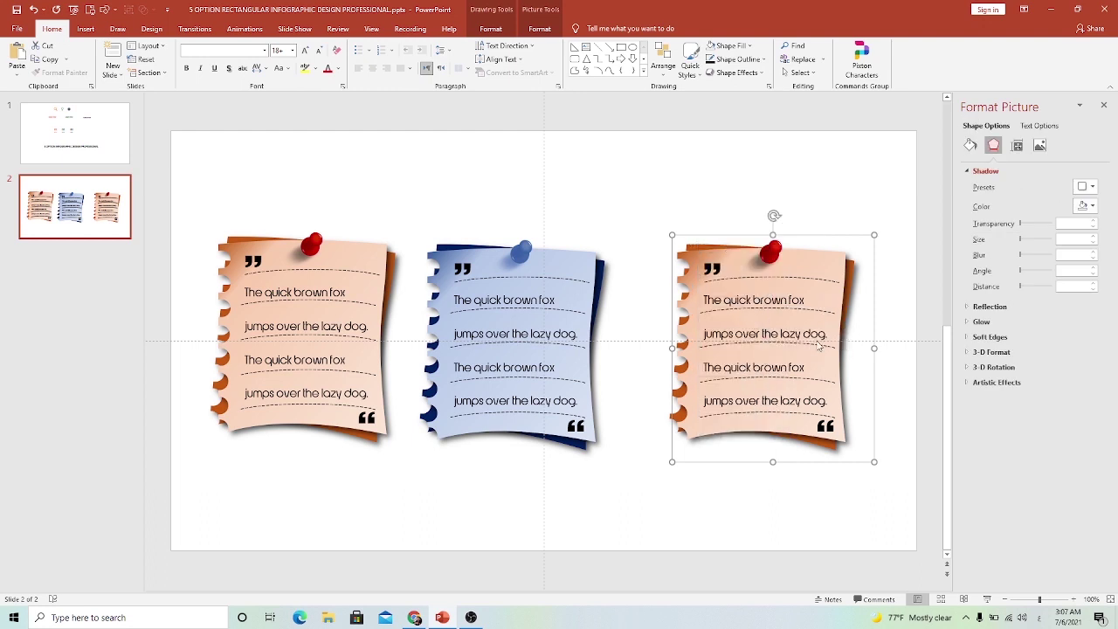
click(642, 253)
Set the note paper's three gradient stops to light green and green shades.
click(688, 259)
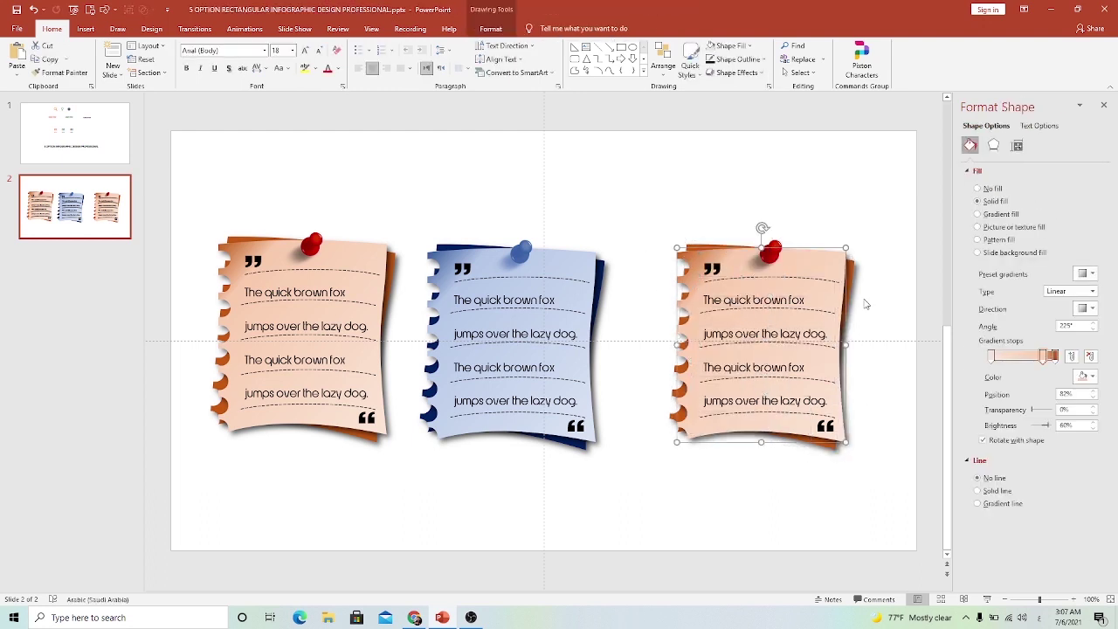
click(1091, 377)
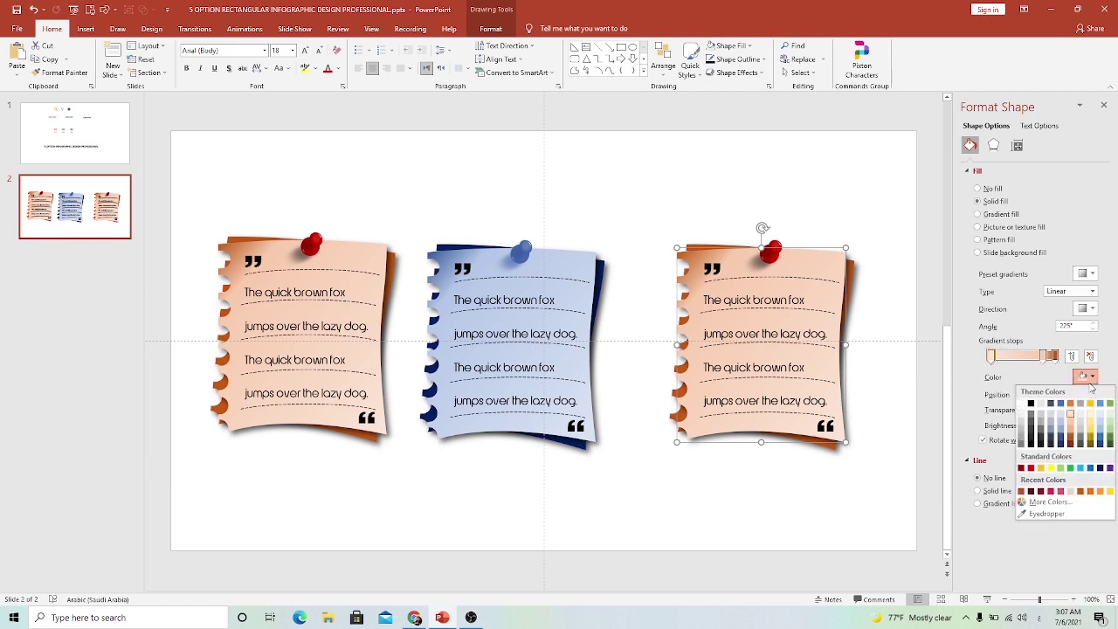
click(1112, 417)
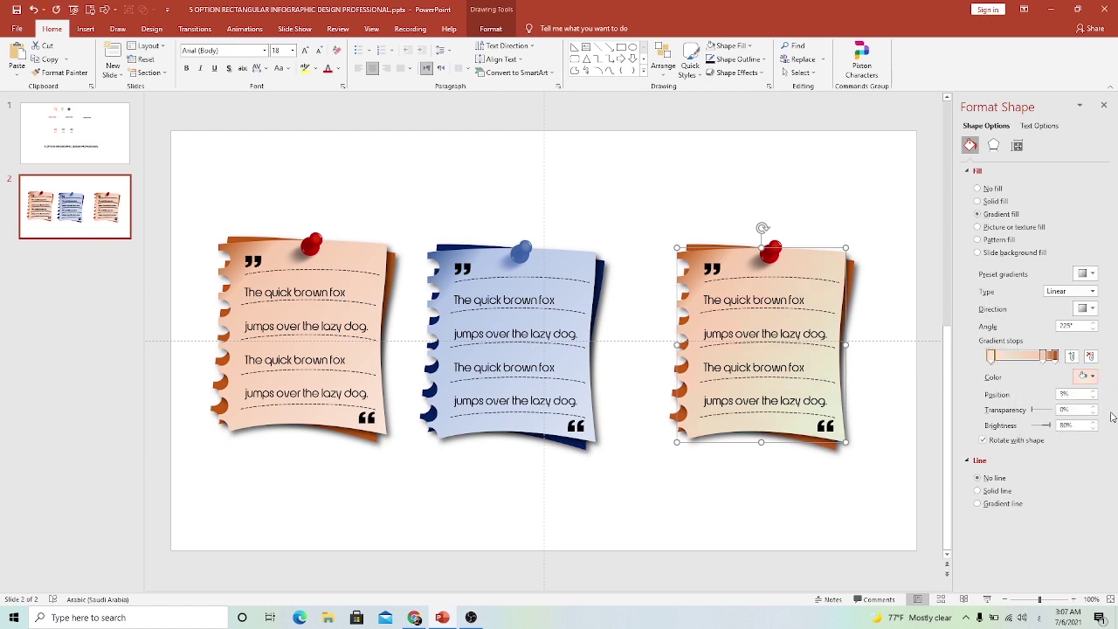
click(1083, 376)
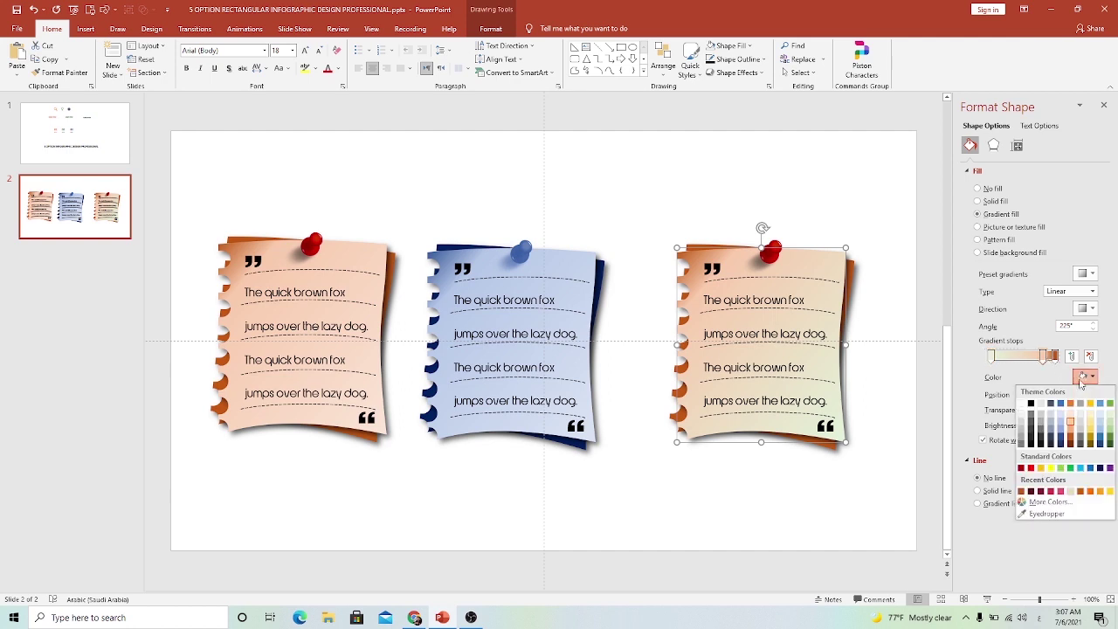
click(1110, 433)
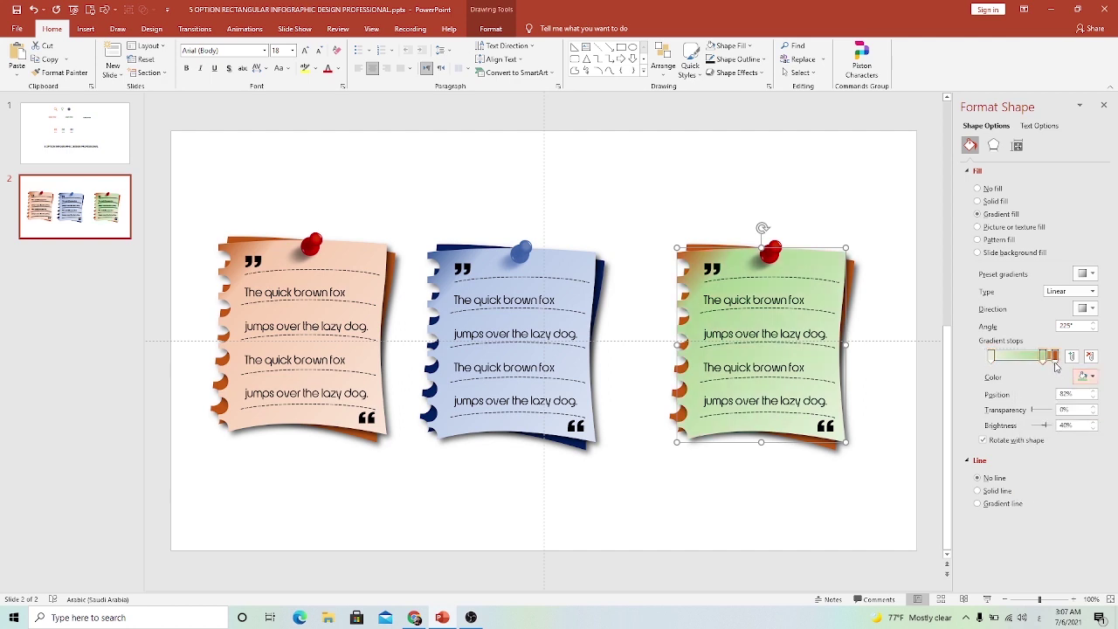
click(1084, 377)
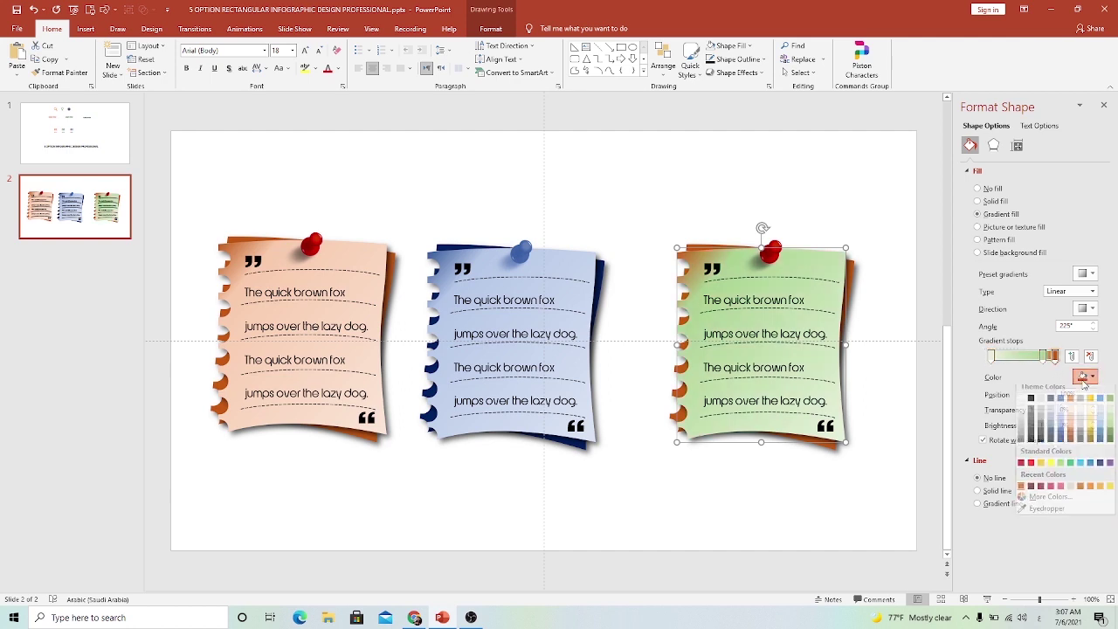
click(1110, 441)
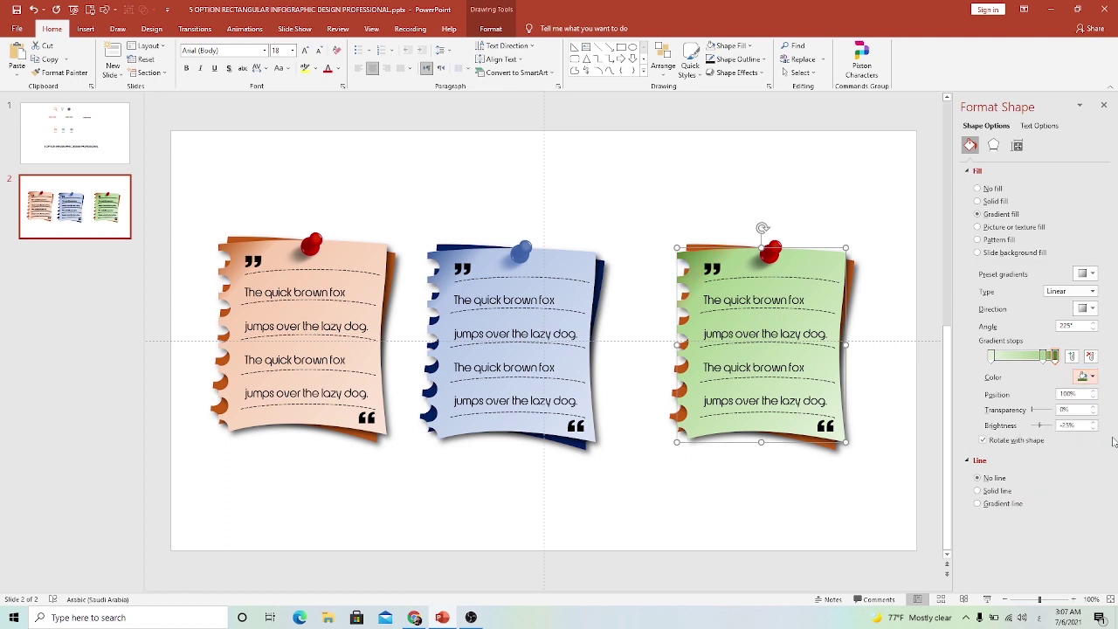
Fill the rotated backing sheet dark green.
click(699, 245)
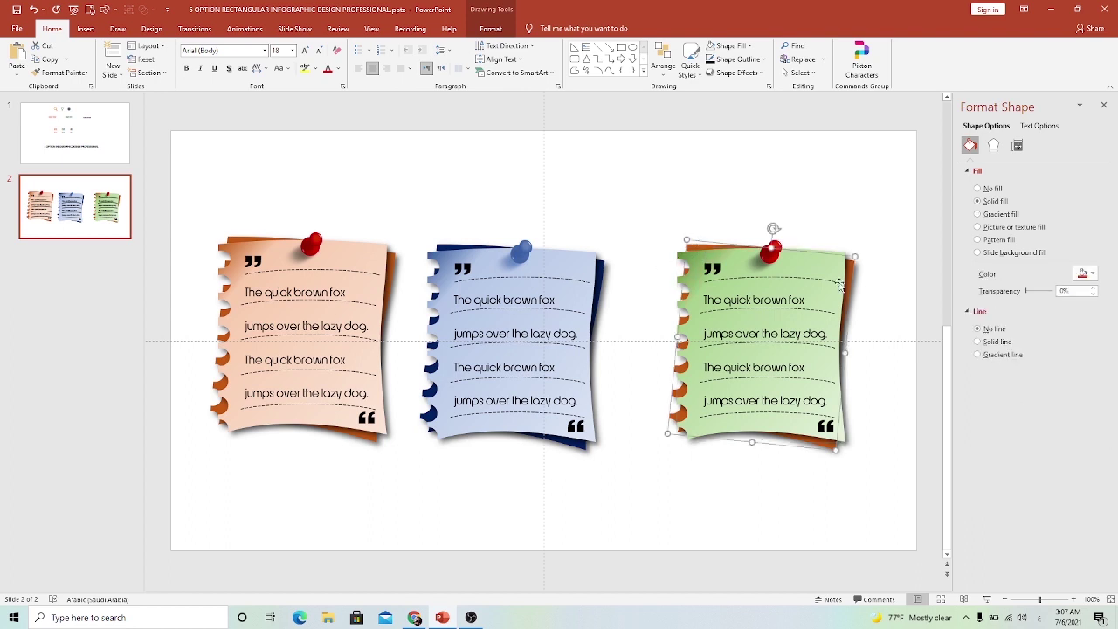
click(1084, 274)
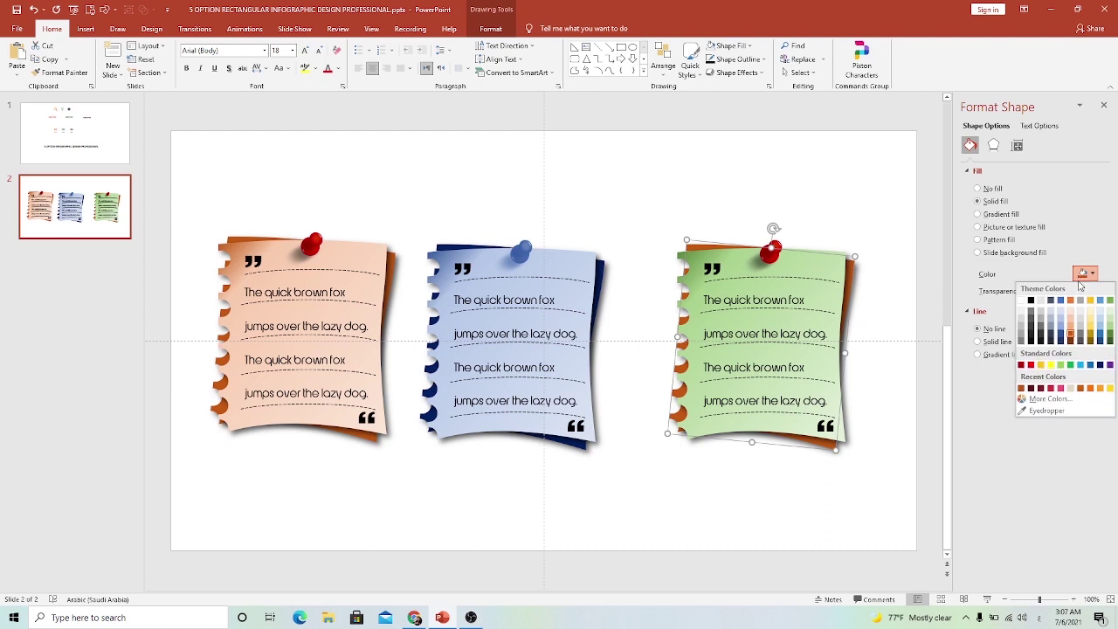
click(1112, 345)
Recolour the red pushpin green with Picture Format > Color.
click(782, 252)
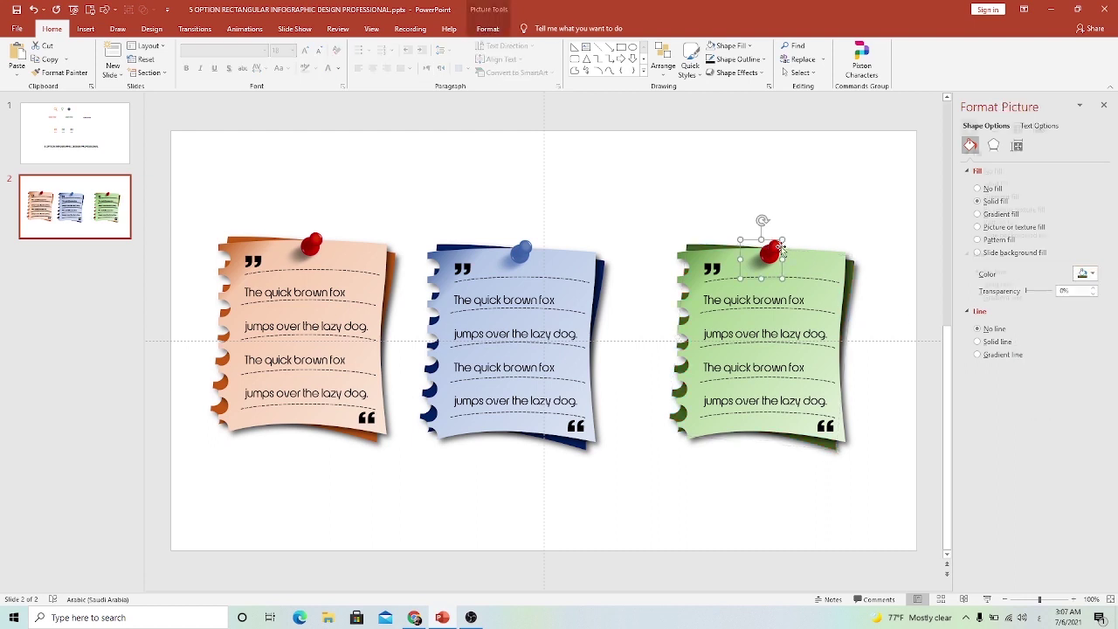
click(487, 28)
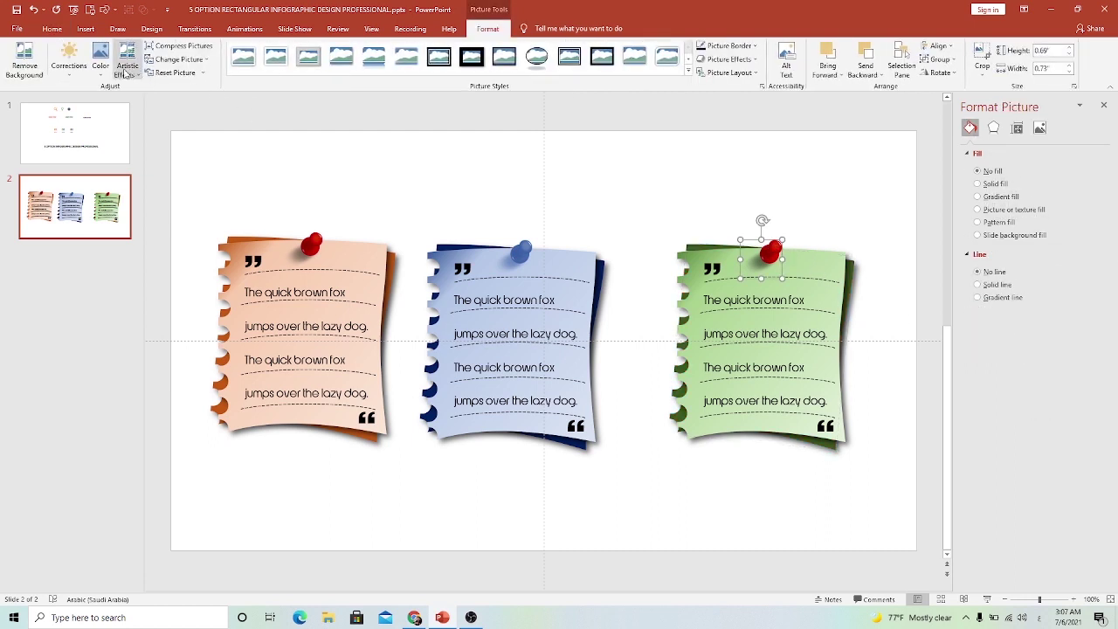
click(101, 61)
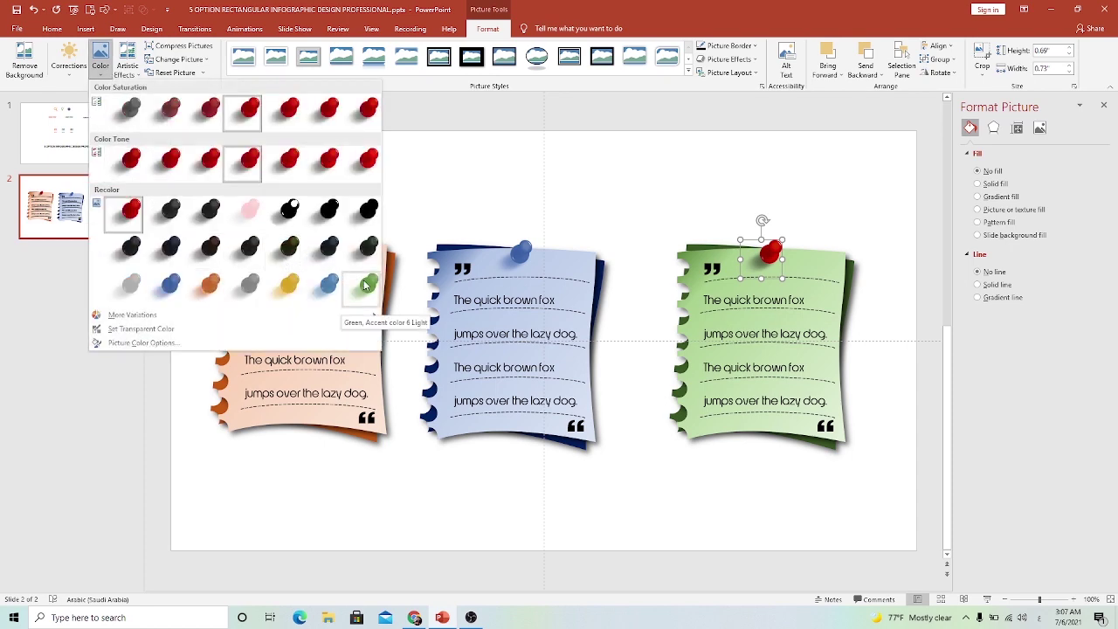
click(368, 284)
click(461, 211)
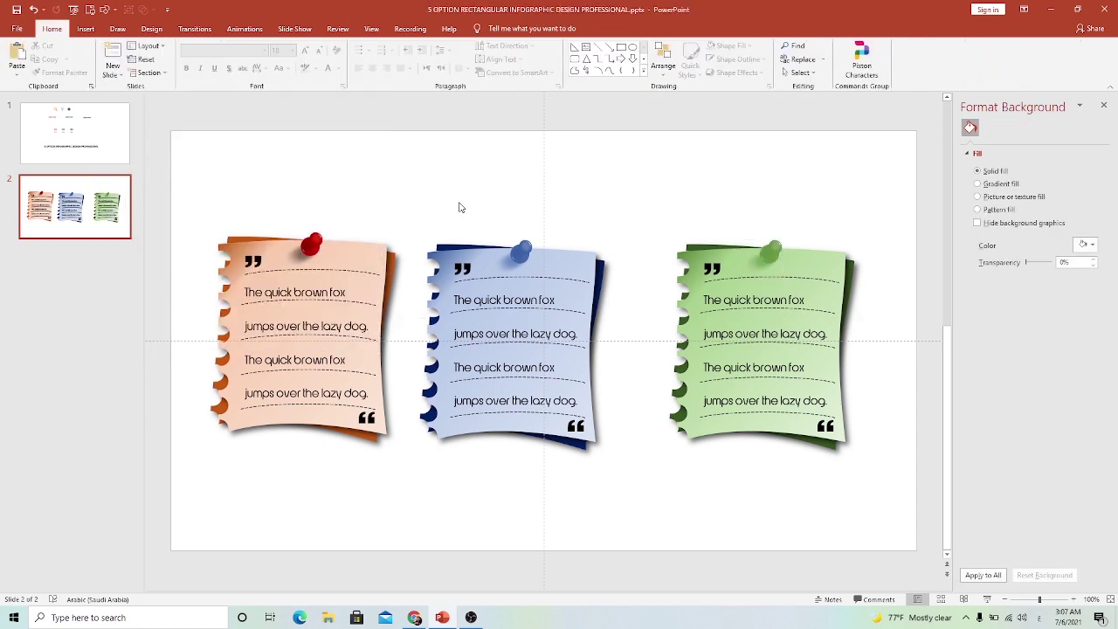
Insert the Basic.jpg parchment picture and stretch it across the full slide width.
click(85, 29)
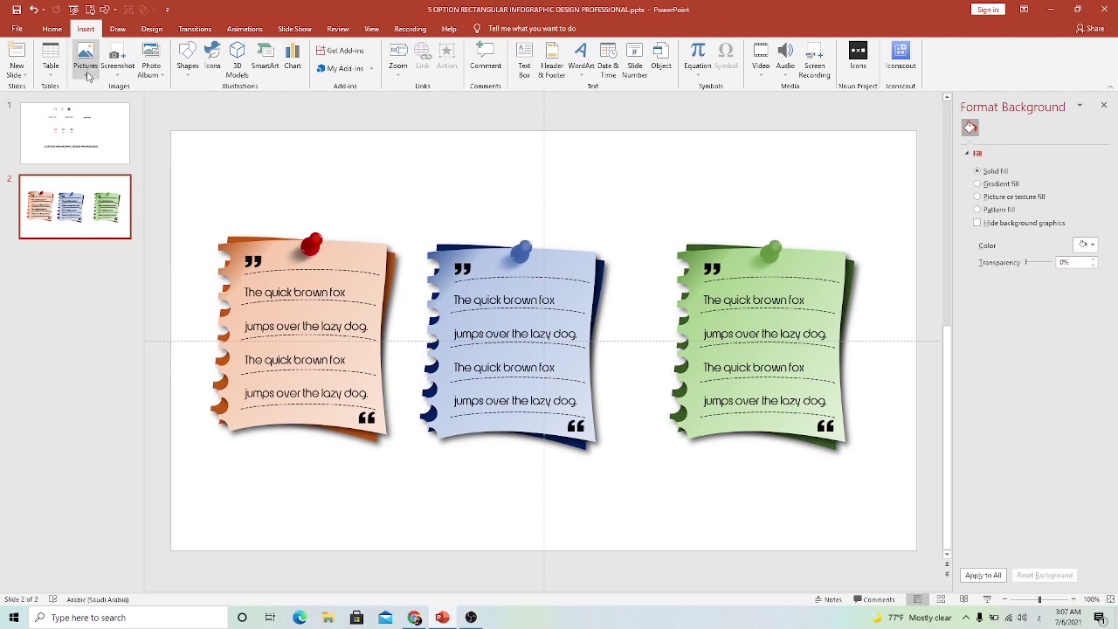
click(87, 77)
click(96, 98)
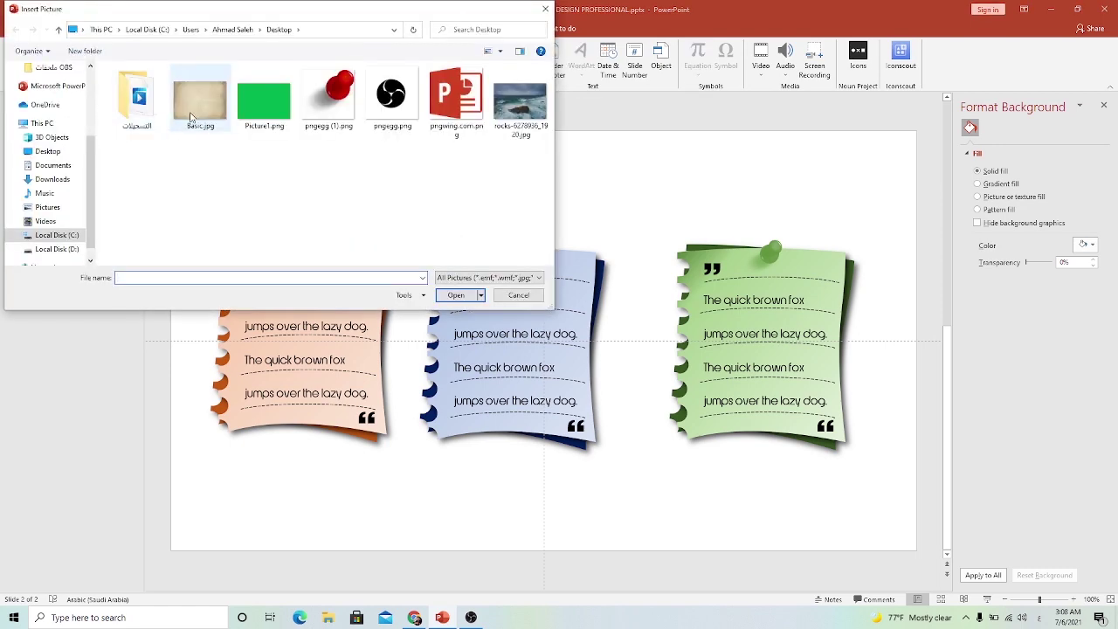
click(199, 103)
click(456, 295)
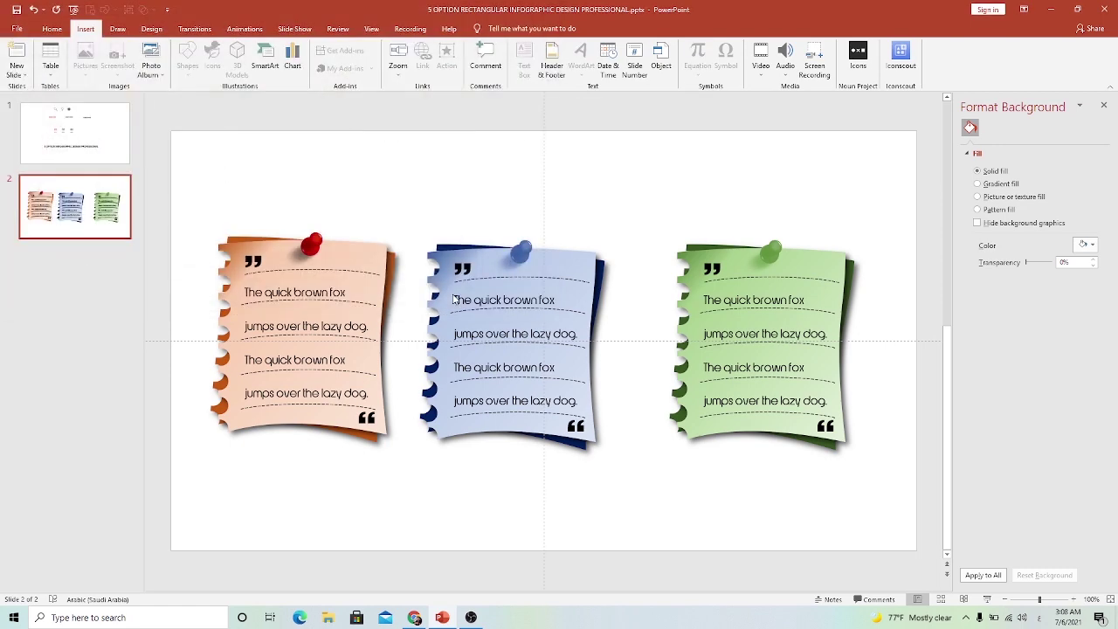
ctrl+scroll(464, 312, down, 3)
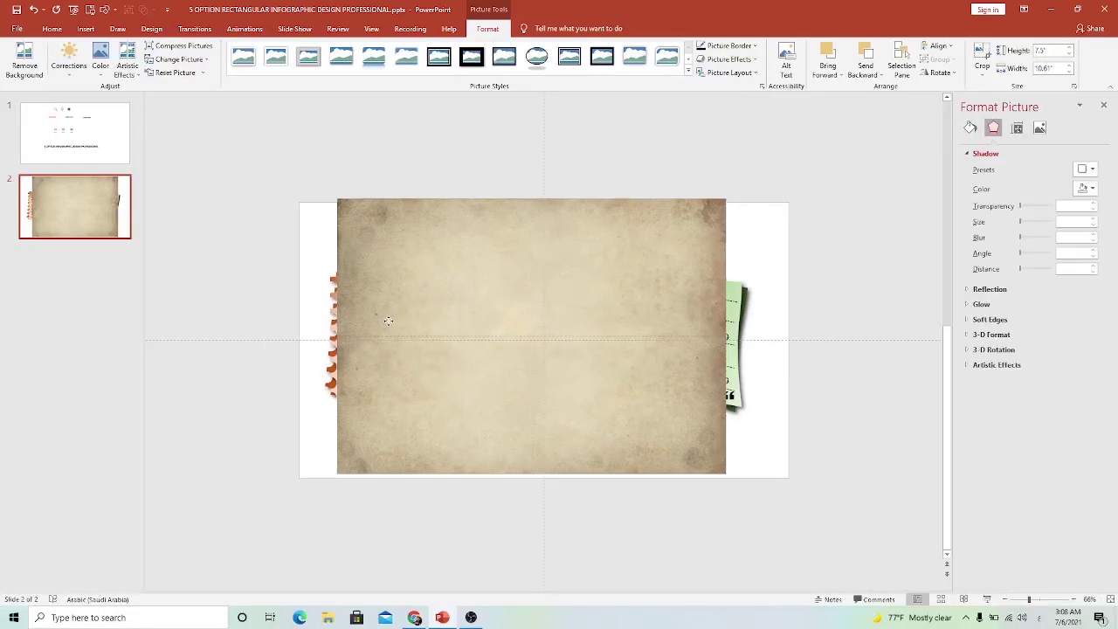
drag(388, 321, 355, 326)
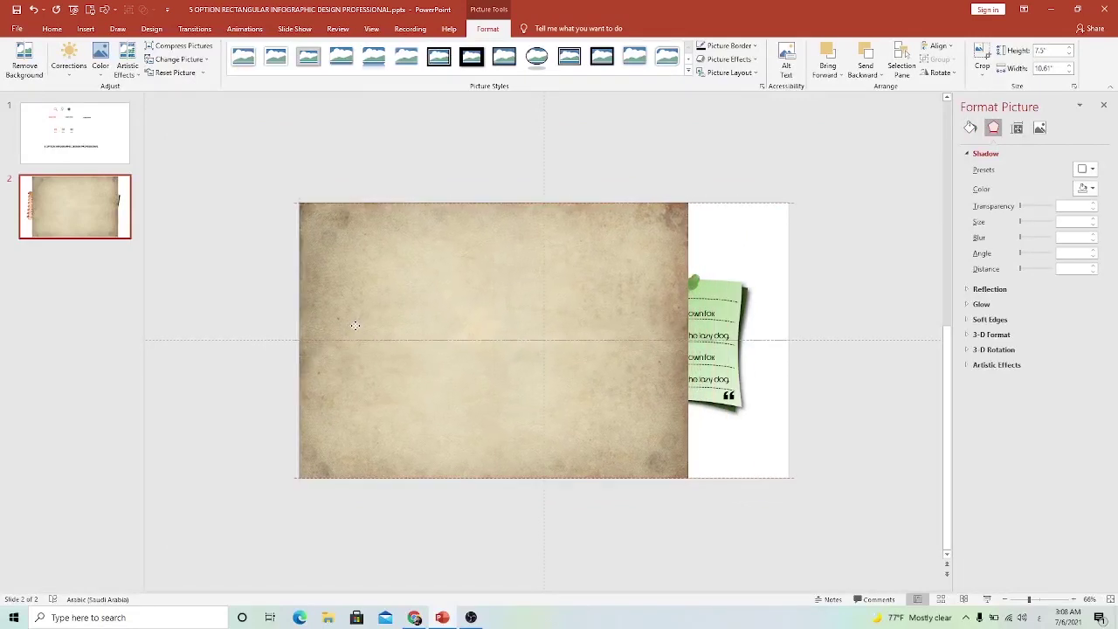
drag(689, 340, 787, 336)
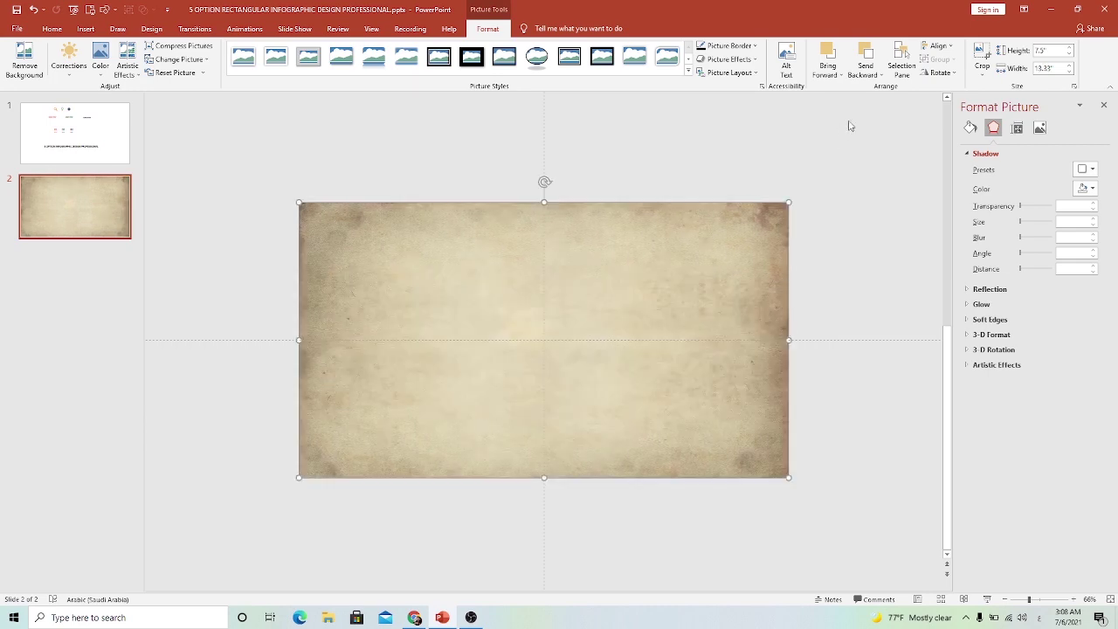
Send the parchment picture to the back, behind the notes.
click(872, 73)
click(876, 105)
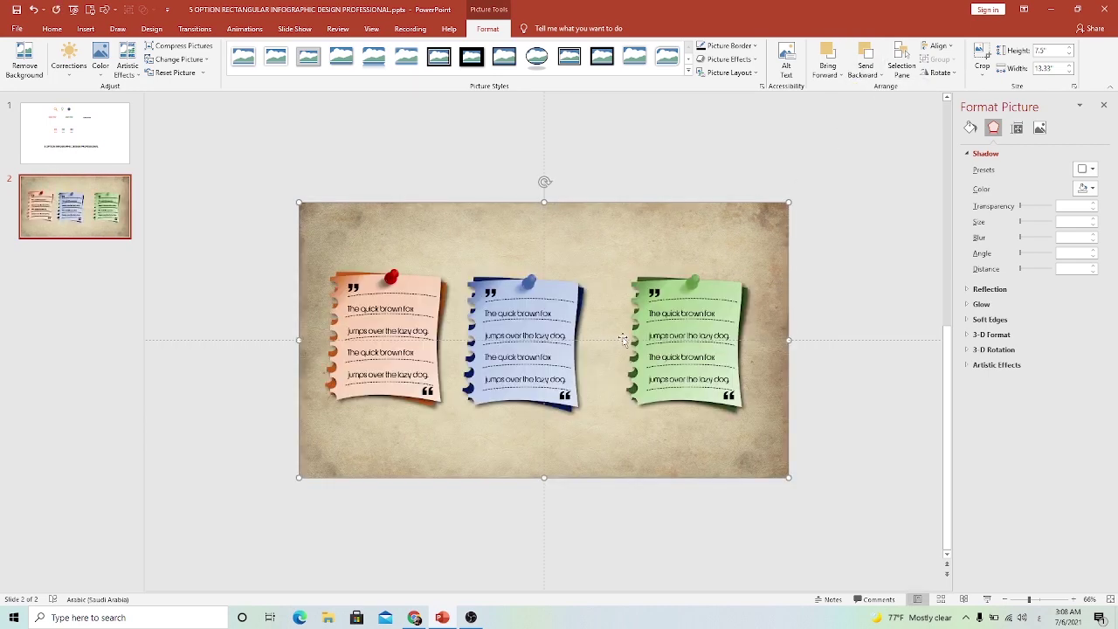
scroll(622, 348, up, 1)
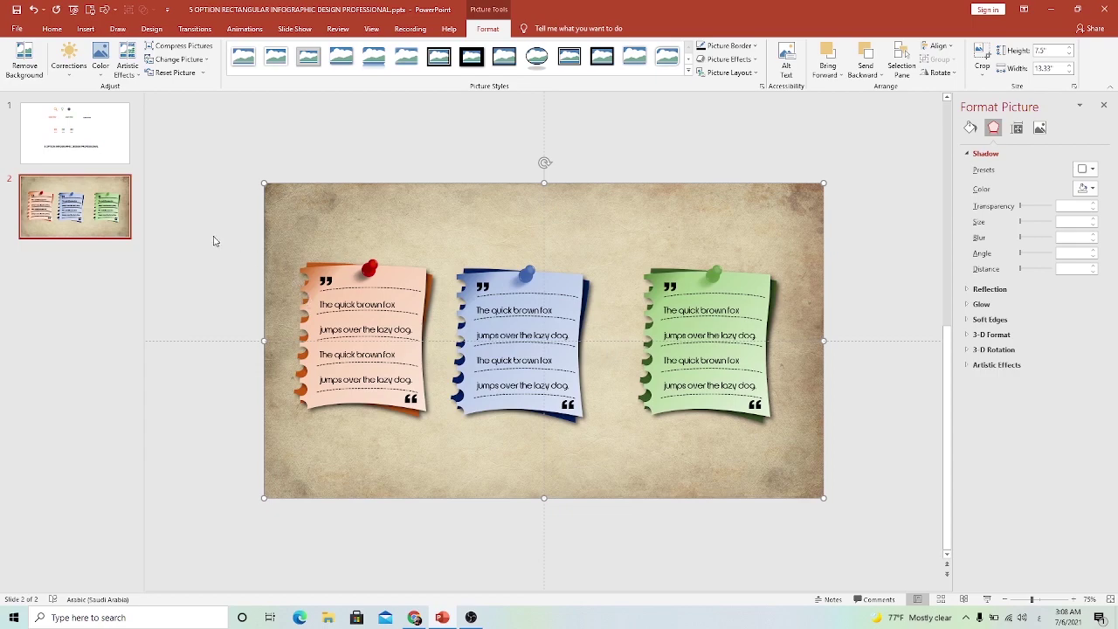
Group the blue note's pieces and the green note's pieces into single objects.
drag(212, 210, 449, 444)
drag(439, 153, 603, 476)
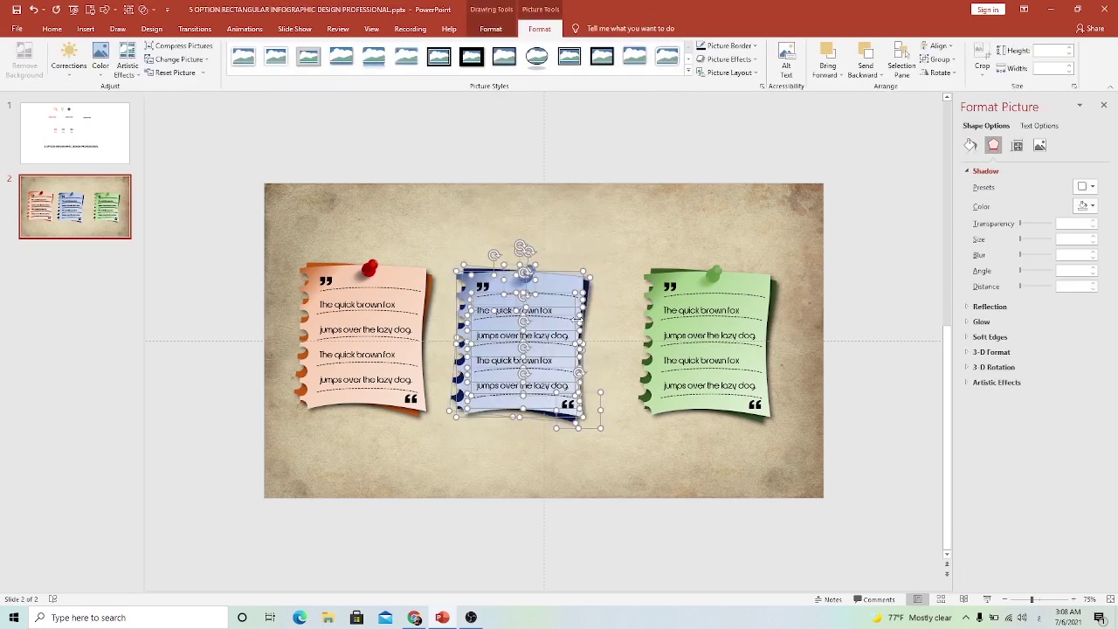
right_click(576, 322)
mouse_move(605, 390)
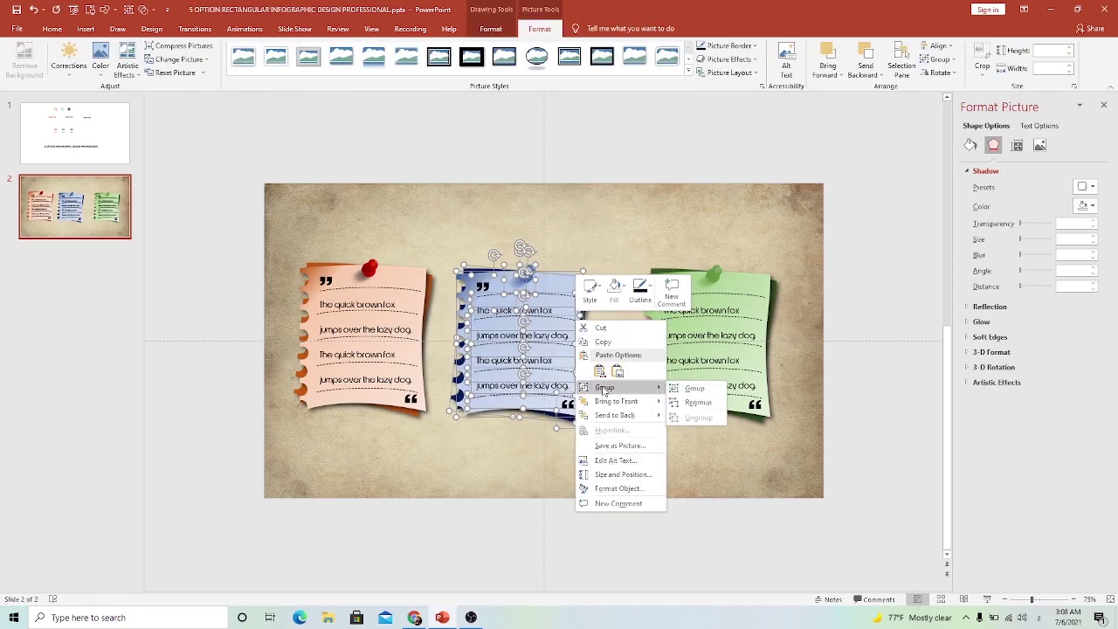
click(673, 392)
drag(635, 145, 810, 464)
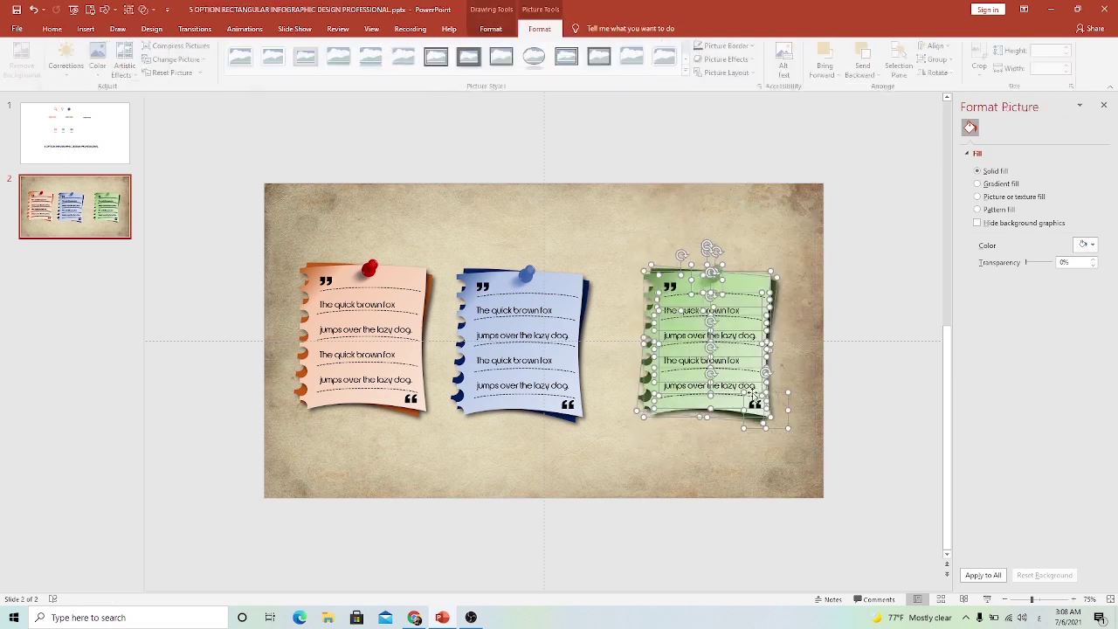
right_click(738, 321)
mouse_move(787, 383)
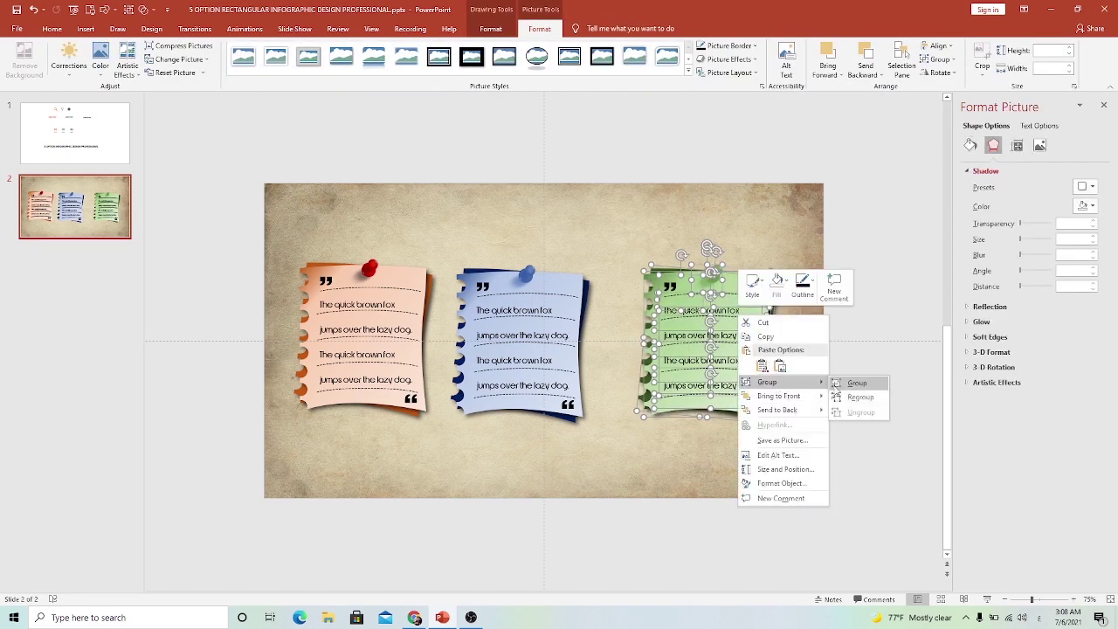
click(843, 383)
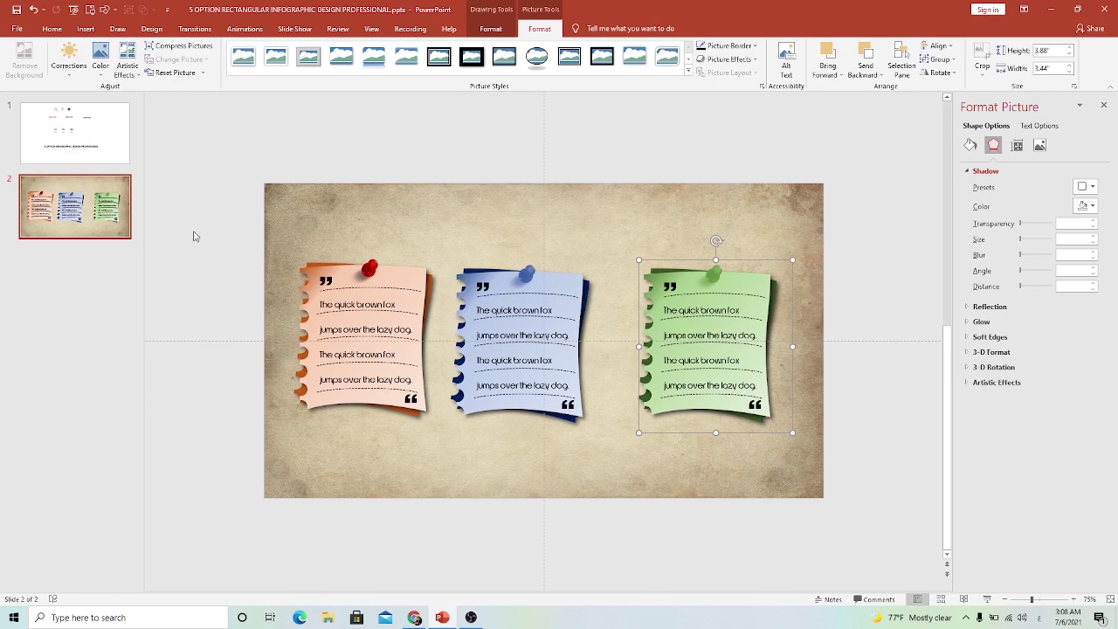
Distribute the three notes horizontally and nudge them slightly right and down.
drag(208, 229, 834, 459)
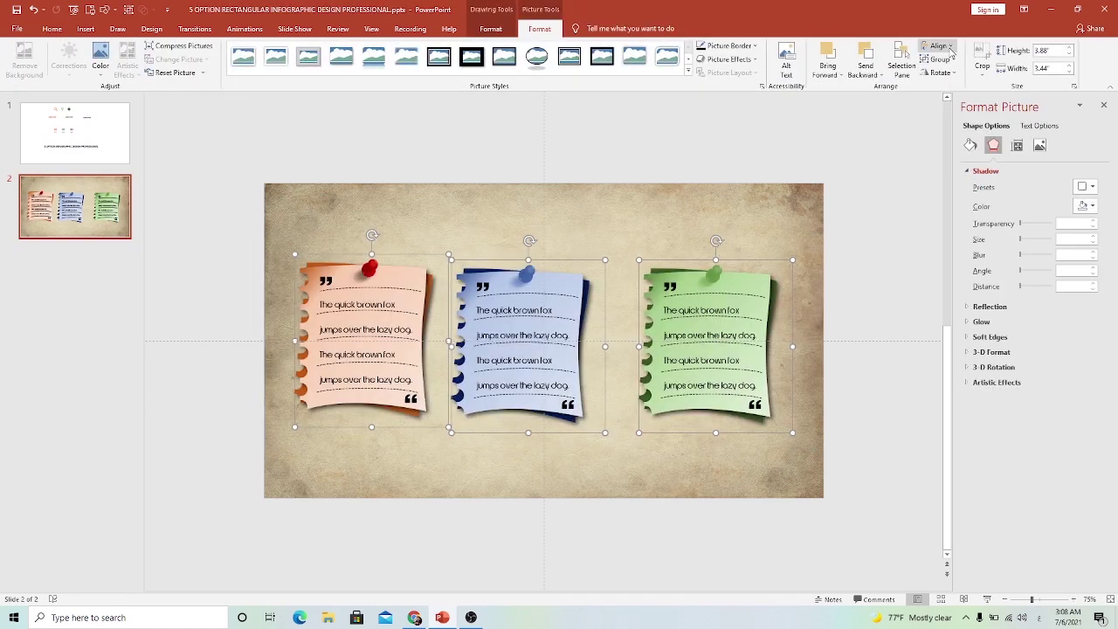
click(937, 46)
click(967, 147)
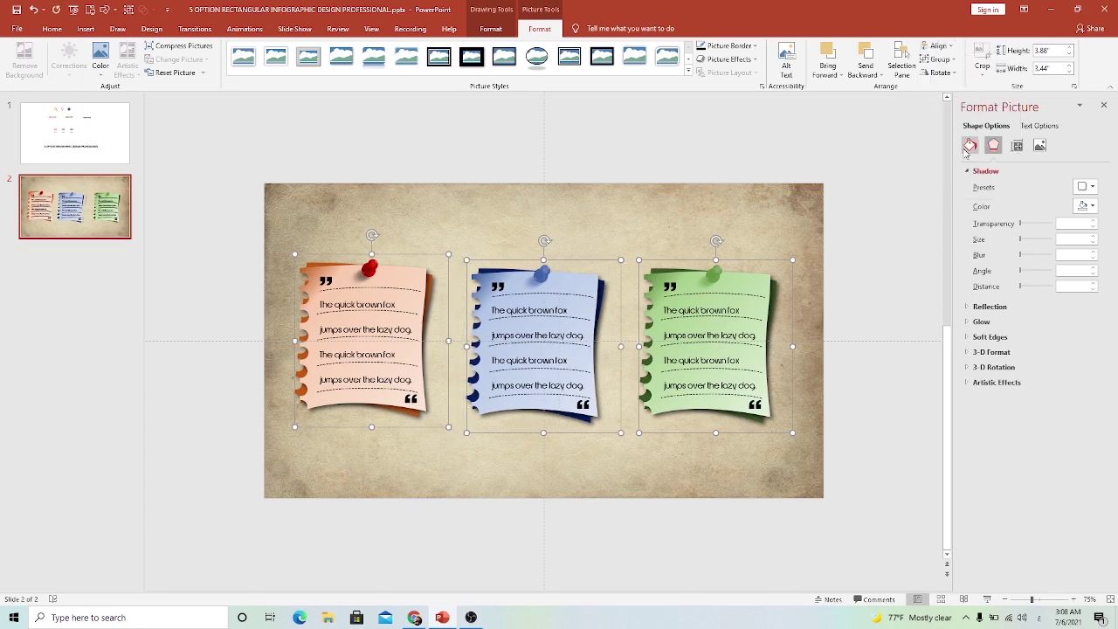
drag(686, 269, 691, 278)
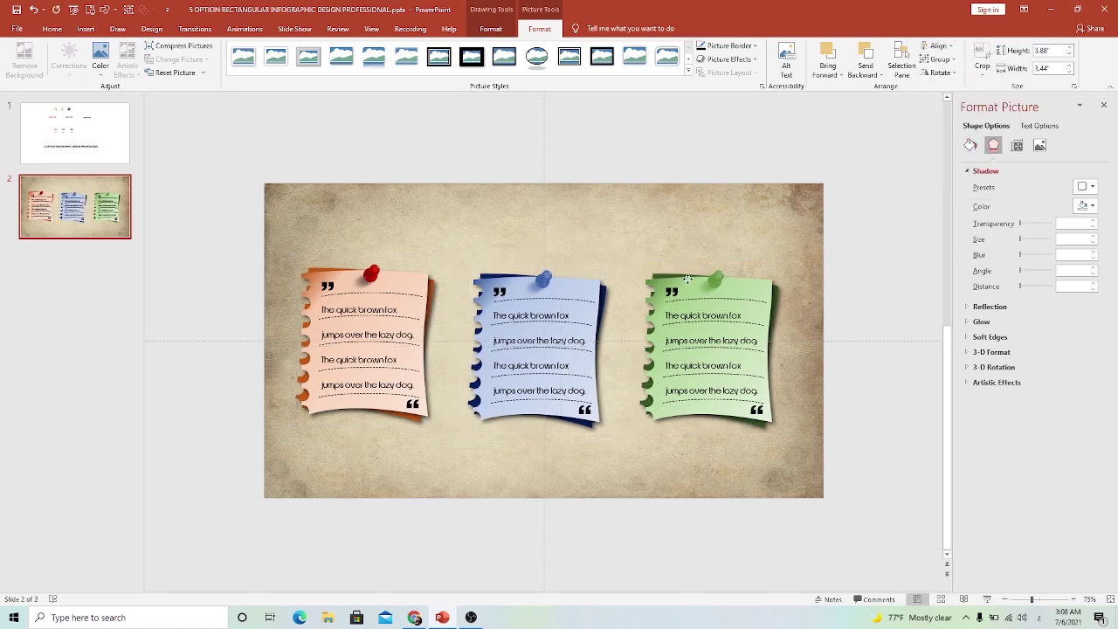
Copy the '3 OPTION INFOGRAPHIC DESIGN PROFESSIONAL' title box from slide 1.
click(110, 158)
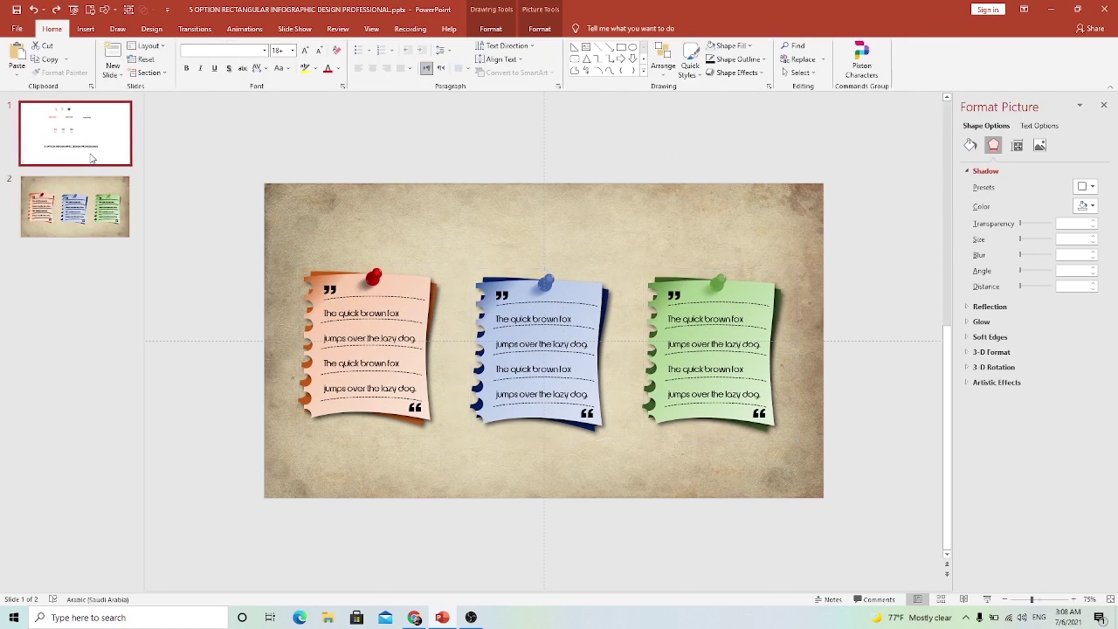
click(409, 403)
click(410, 401)
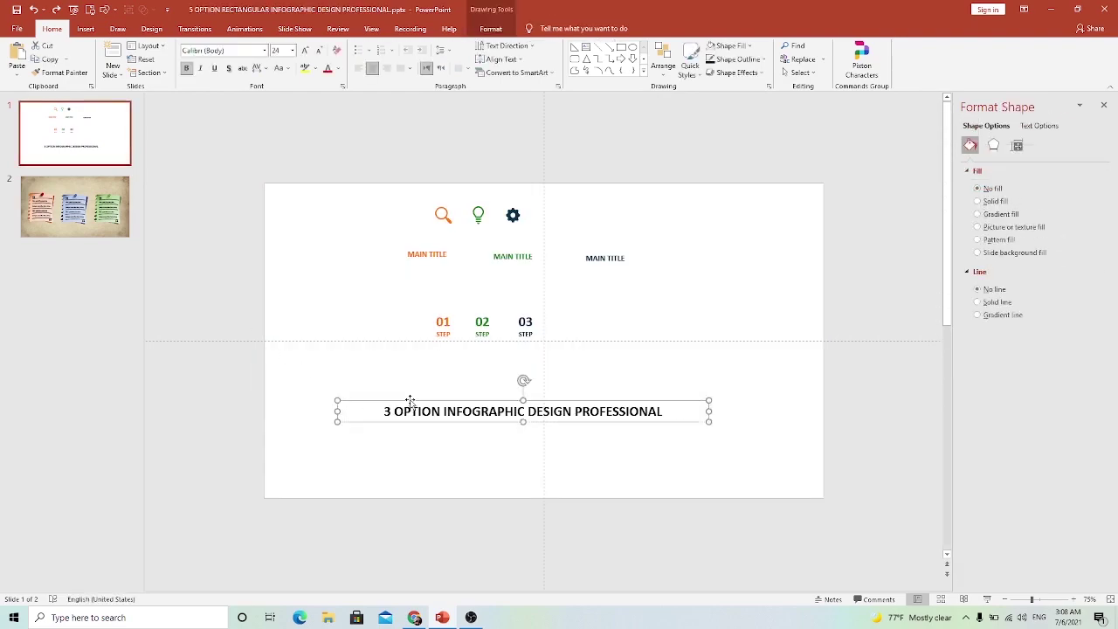
right_click(410, 401)
click(454, 154)
Paste the title on slide 2, move it to the top, then return to slide 1.
click(133, 205)
right_click(291, 150)
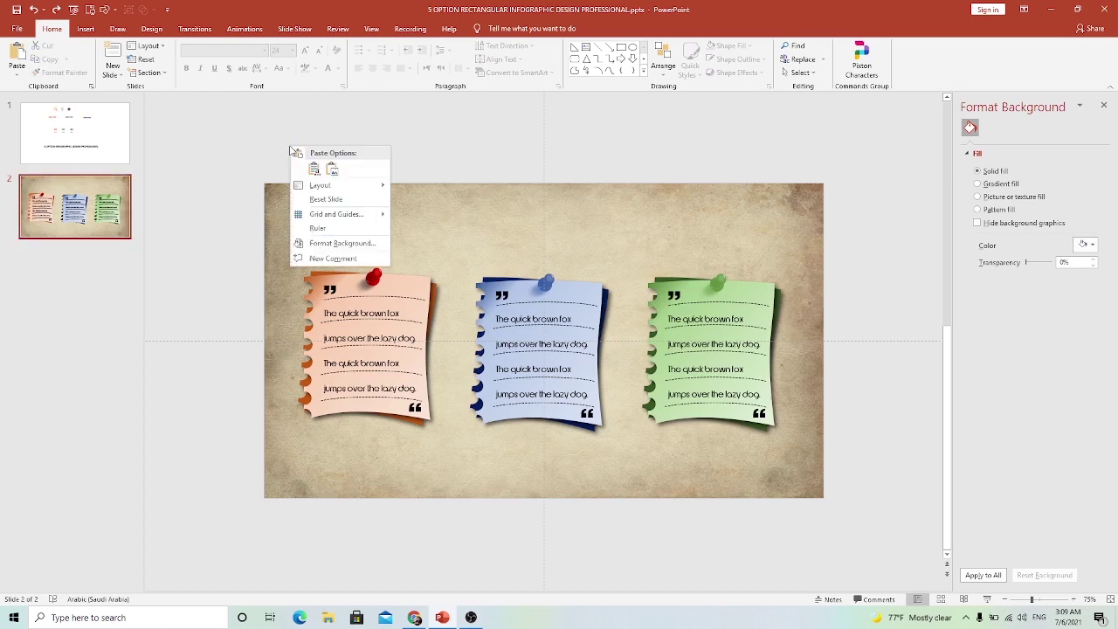
click(312, 169)
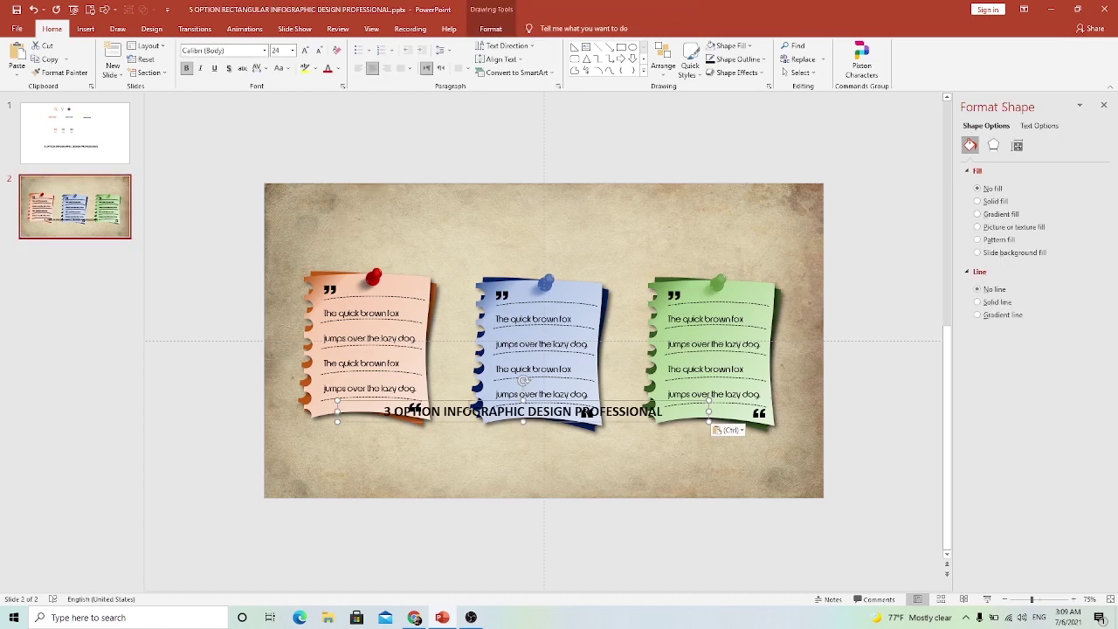
drag(468, 403, 482, 212)
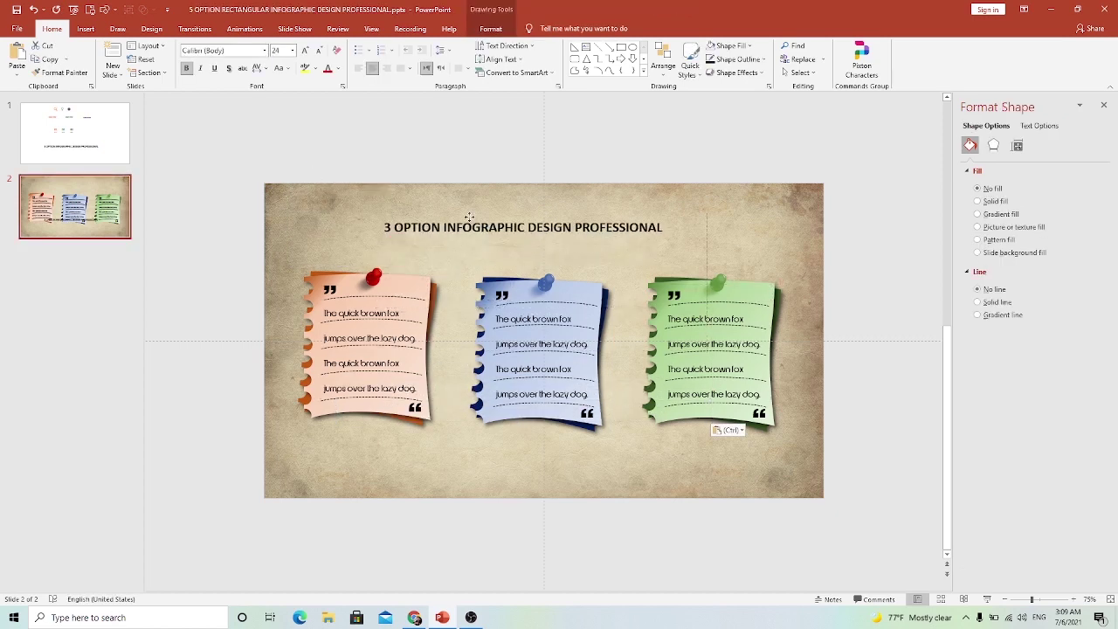
key(Page_Up)
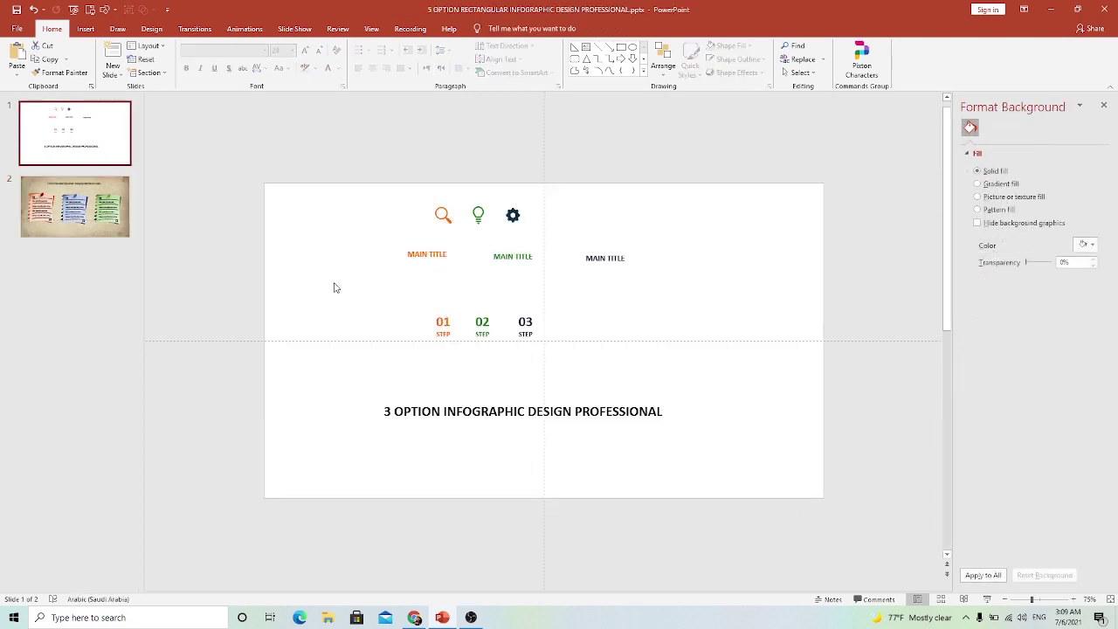
drag(417, 166, 559, 248)
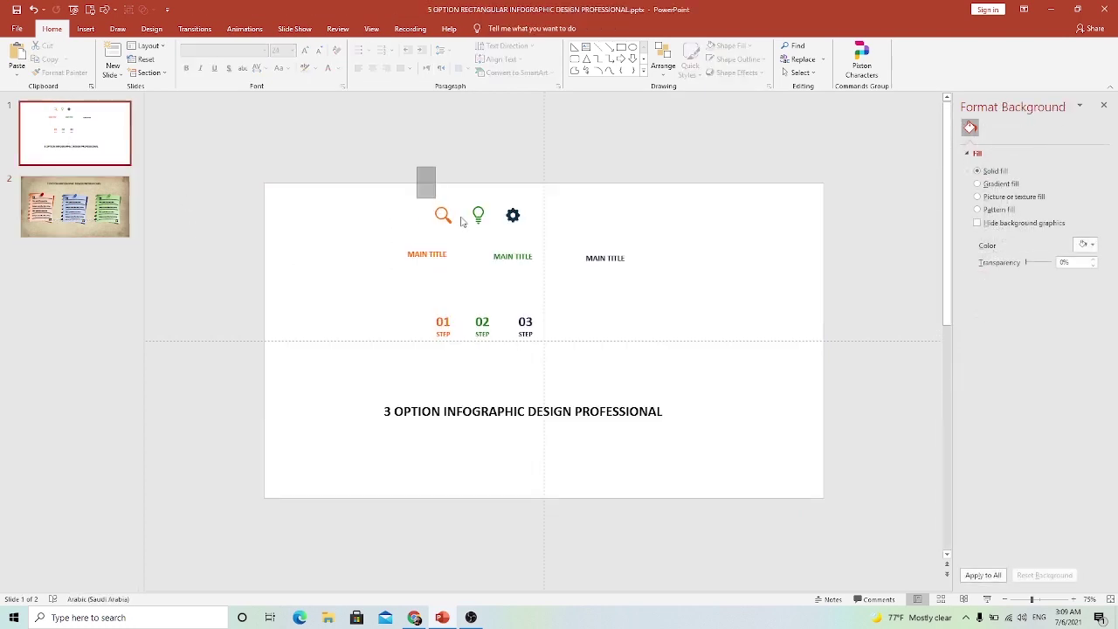
Copy the three selected icons from slide 1 and paste them onto slide 2.
right_click(514, 216)
click(534, 240)
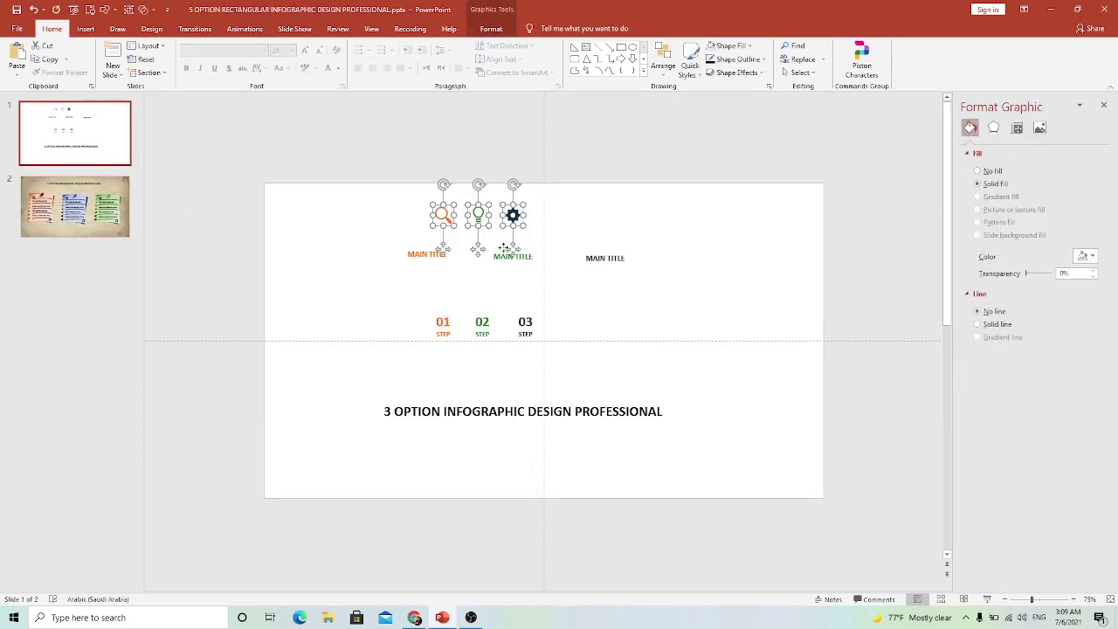
click(125, 205)
right_click(301, 165)
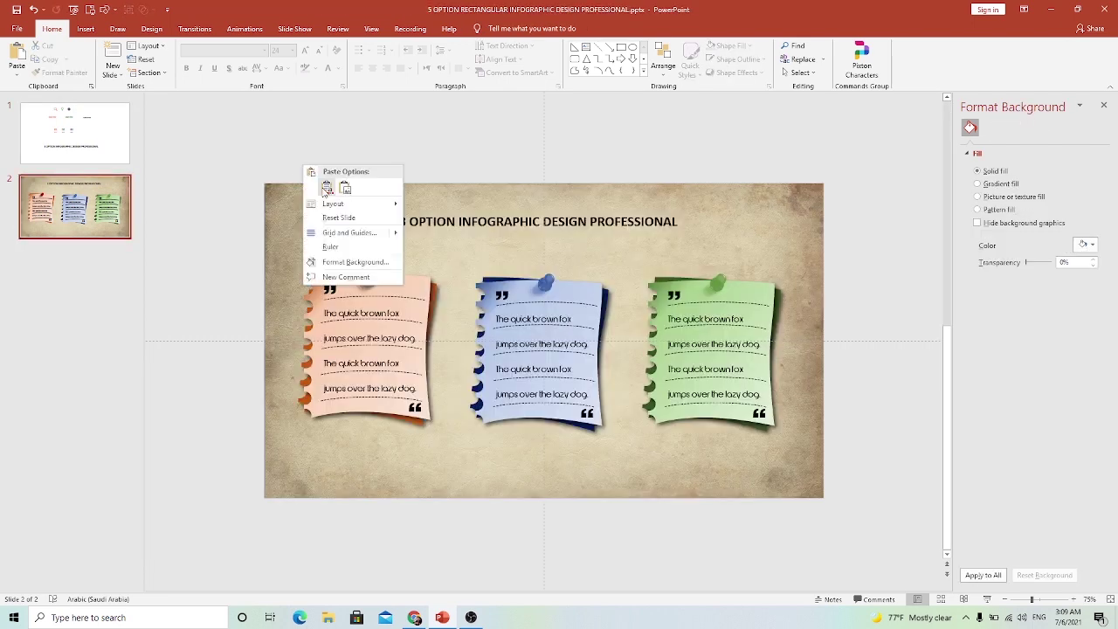
click(327, 189)
click(442, 222)
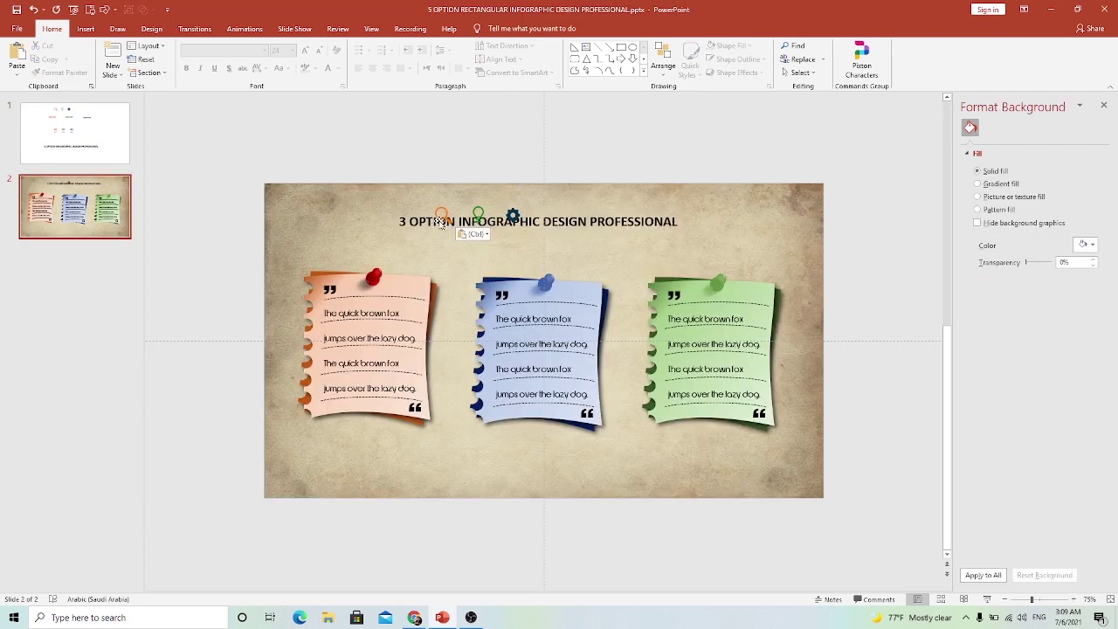
Place the magnifier on the orange note, the gear on blue, the lightbulb on green.
drag(442, 219, 408, 290)
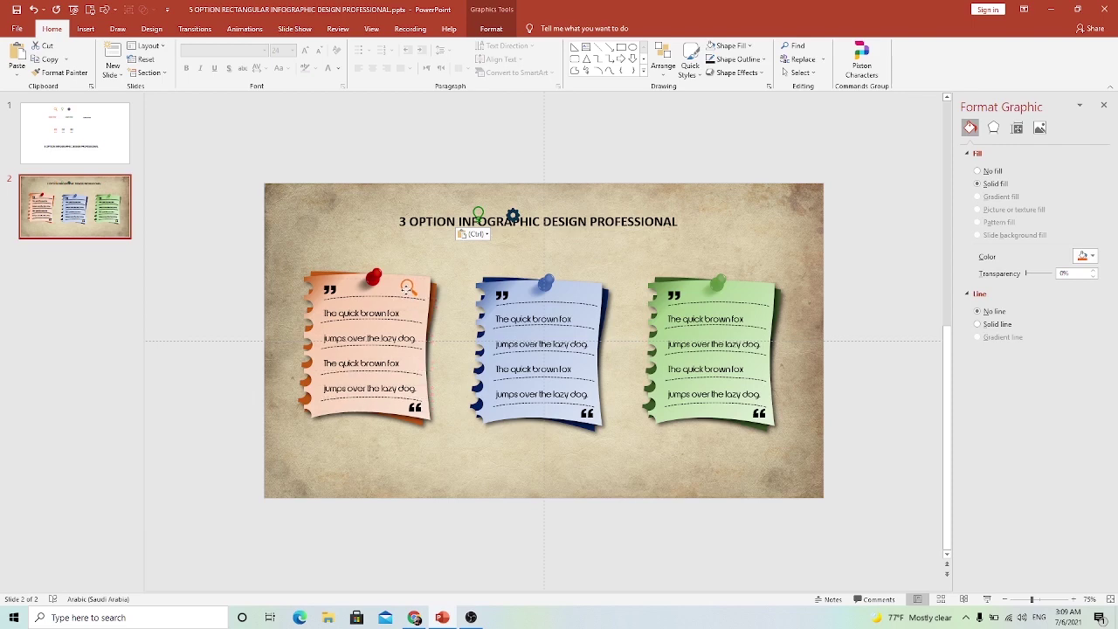
drag(513, 215, 588, 290)
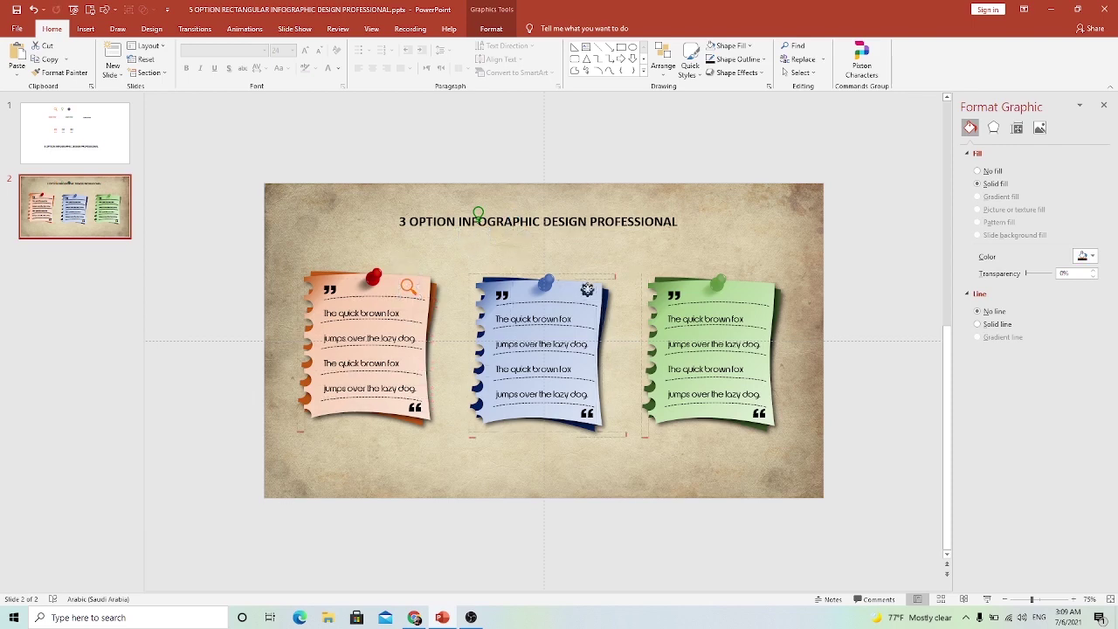
drag(478, 213, 757, 293)
Copy the 01/02/03 step labels from slide 1 onto slide 2 and enlarge their text.
click(111, 134)
drag(399, 302, 586, 362)
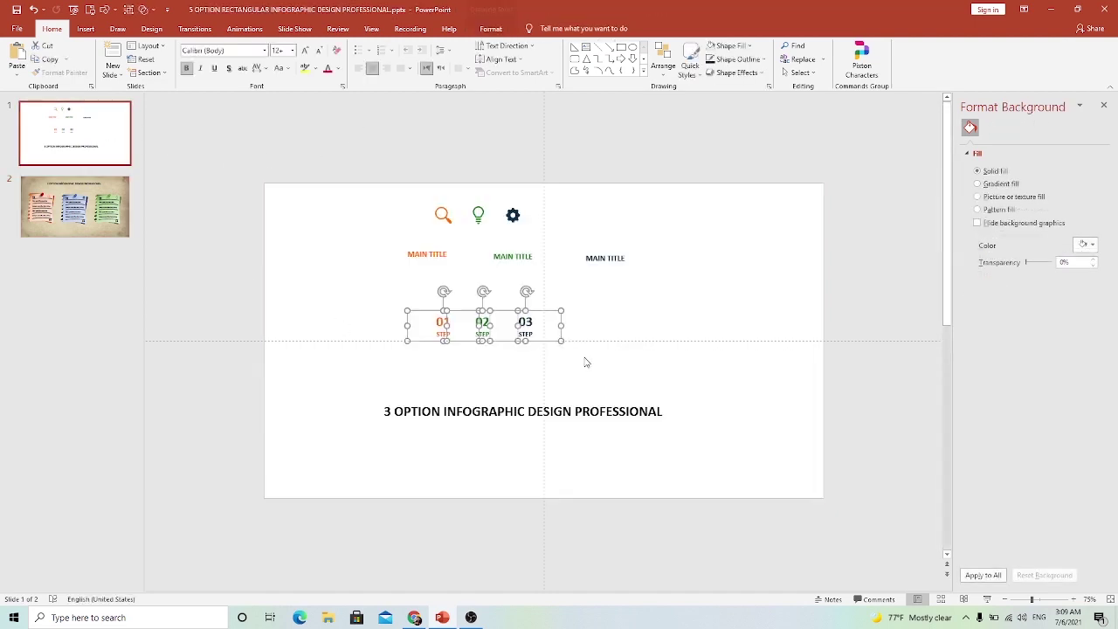
right_click(523, 342)
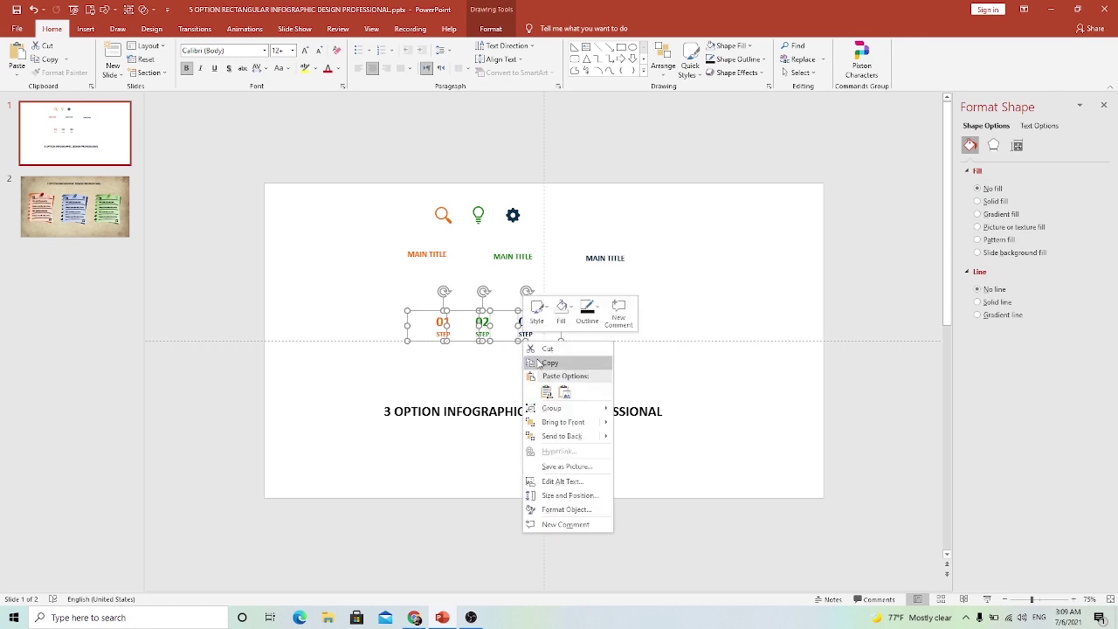
click(539, 363)
click(74, 207)
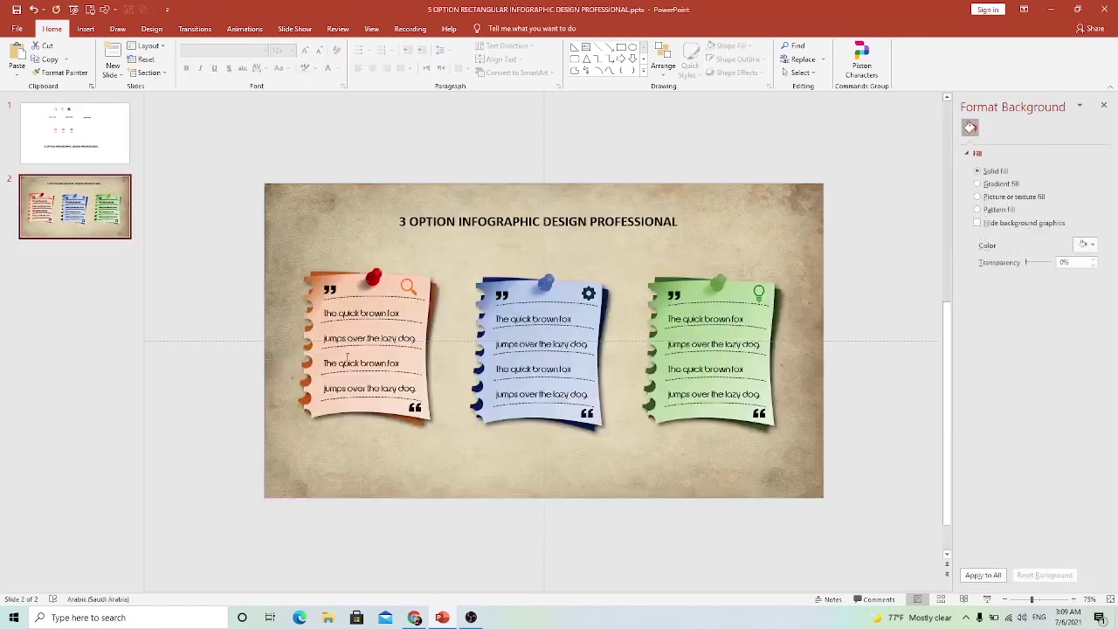
right_click(374, 149)
click(397, 170)
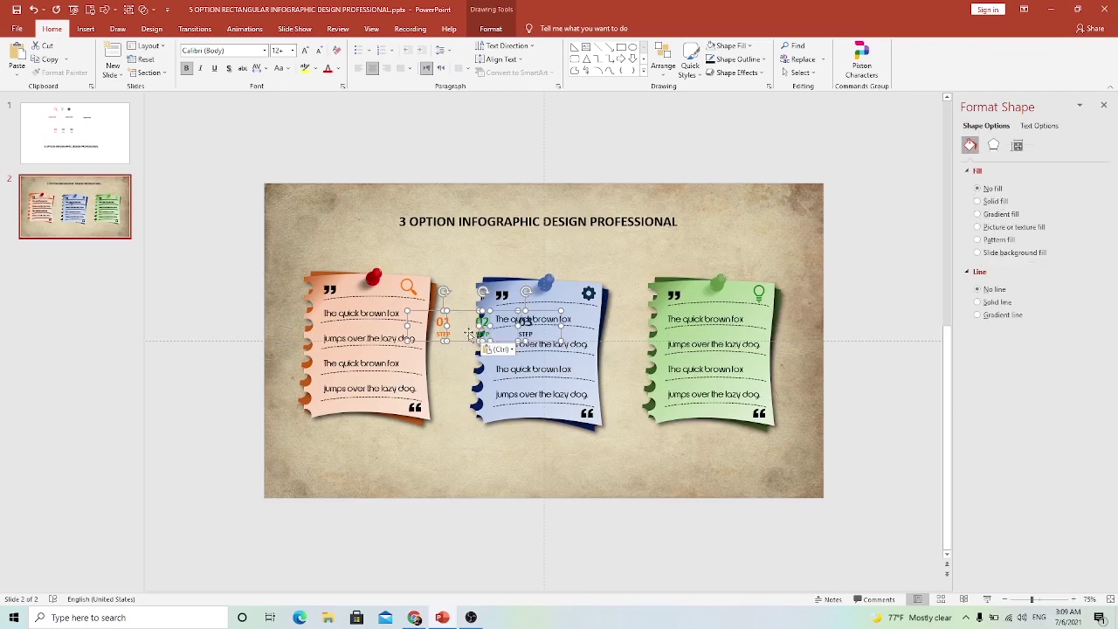
drag(472, 312, 492, 154)
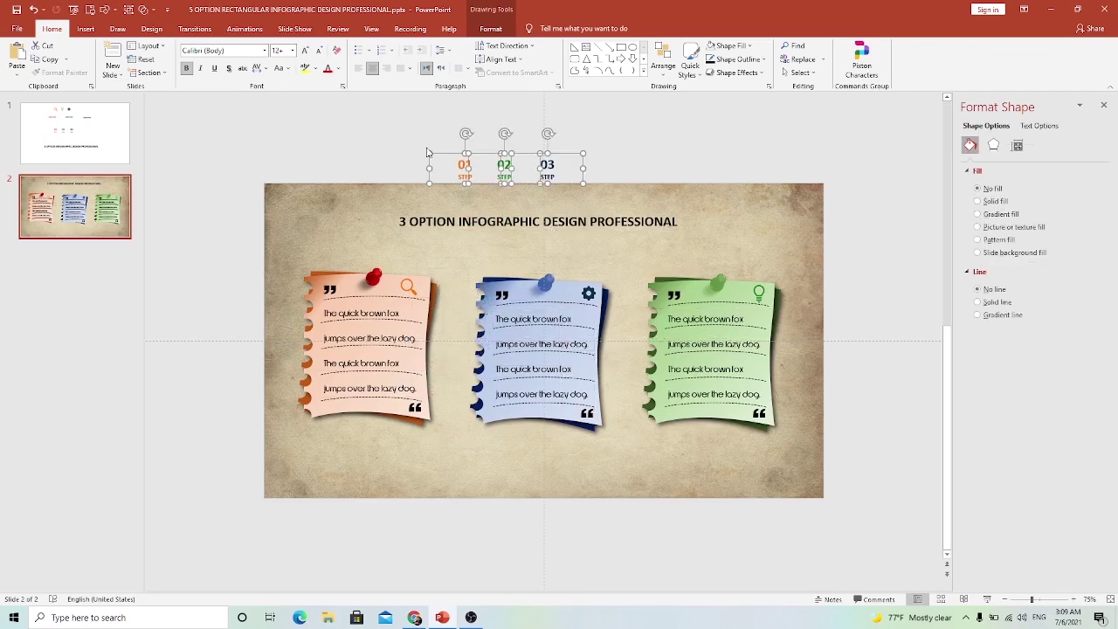
click(305, 50)
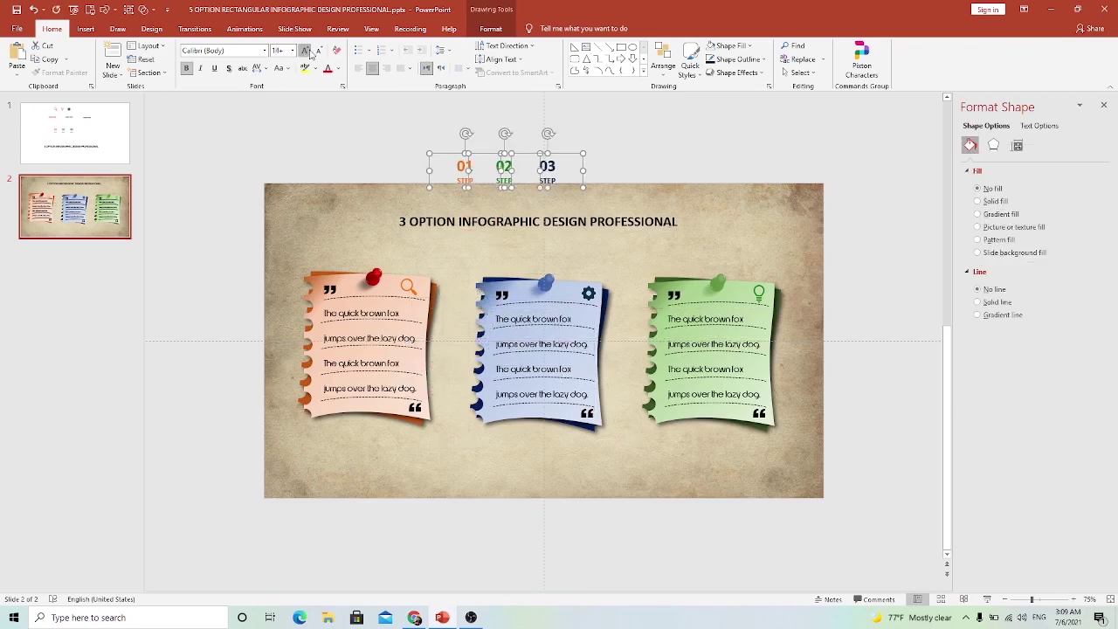
click(305, 50)
Position a STEP label beneath each of the orange, blue and green notes.
click(410, 131)
click(464, 172)
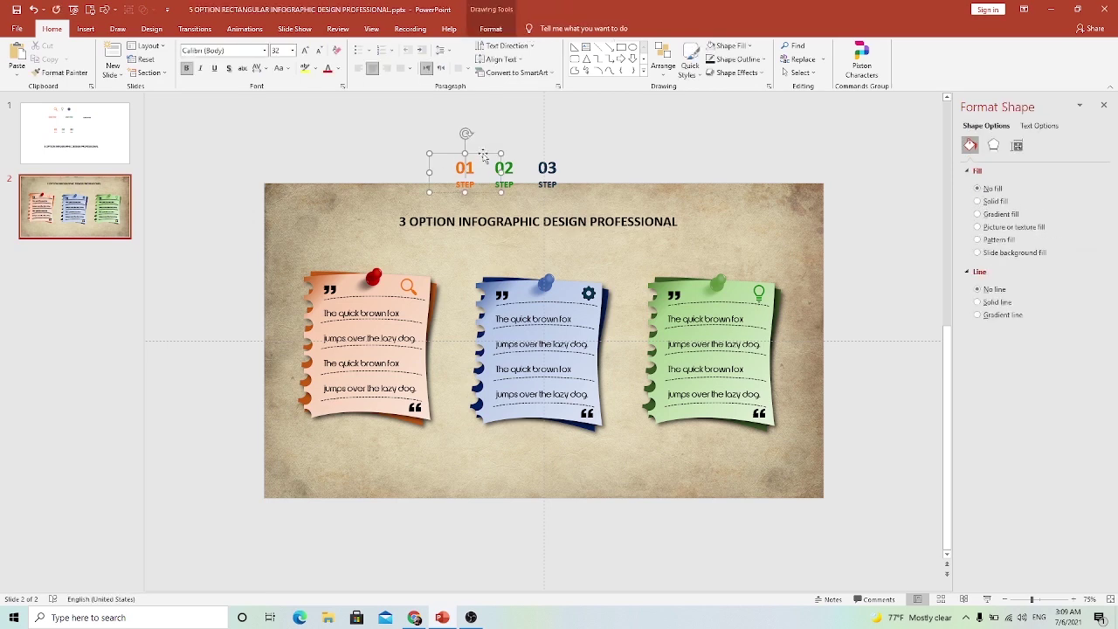
mouse_move(481, 152)
mouse_down()
mouse_move(391, 425)
mouse_move(374, 417)
mouse_up()
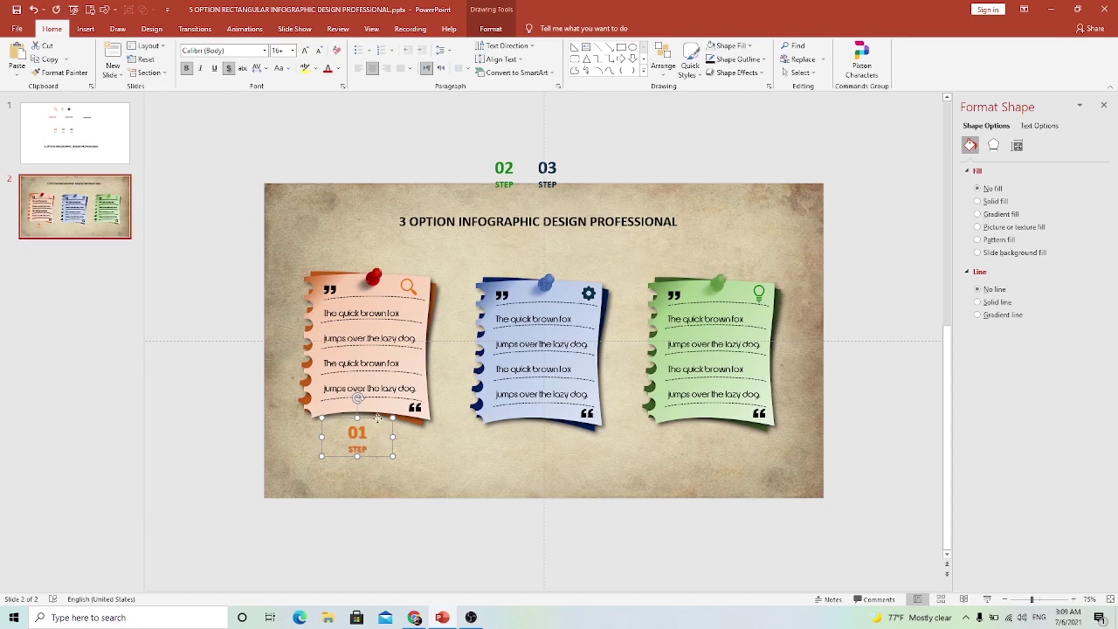
drag(378, 417, 382, 419)
drag(471, 172, 501, 420)
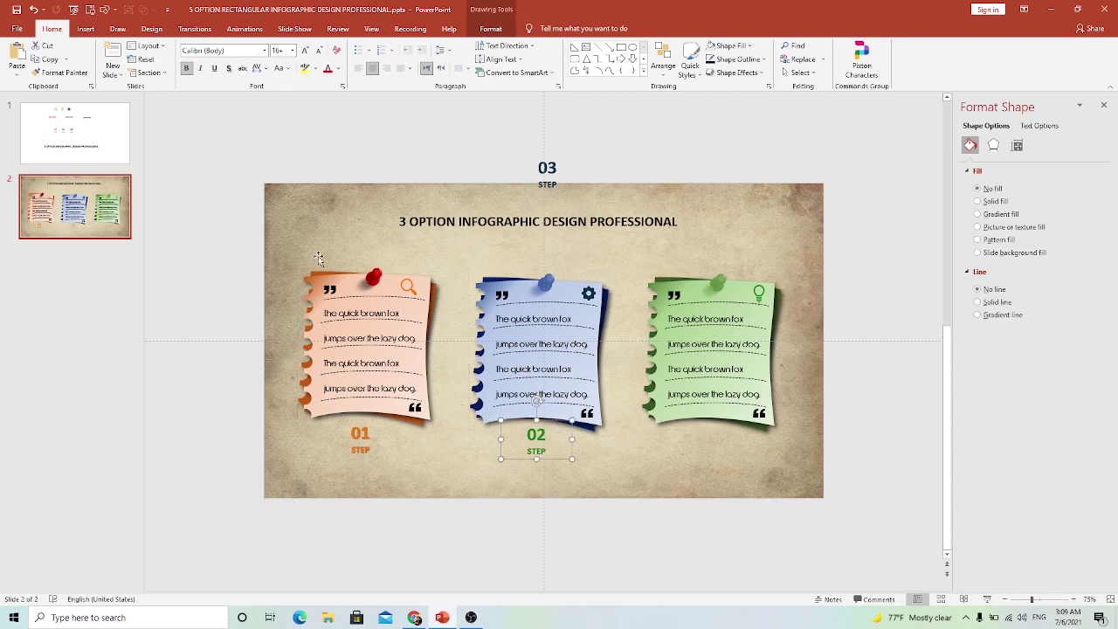
click(548, 169)
drag(568, 158, 725, 425)
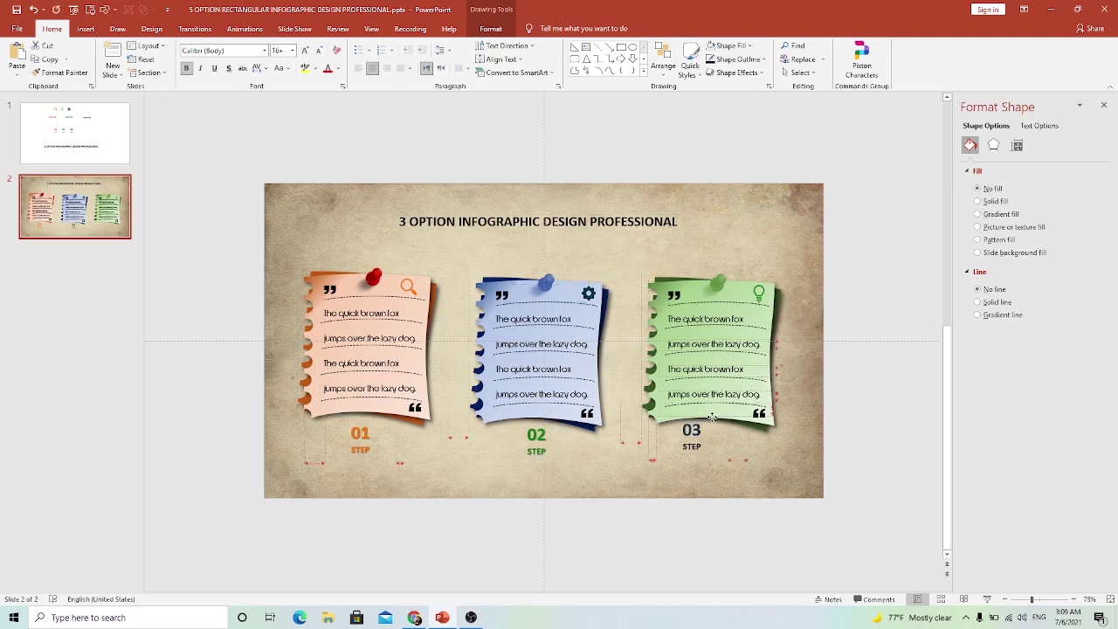
drag(725, 425, 537, 442)
click(541, 440)
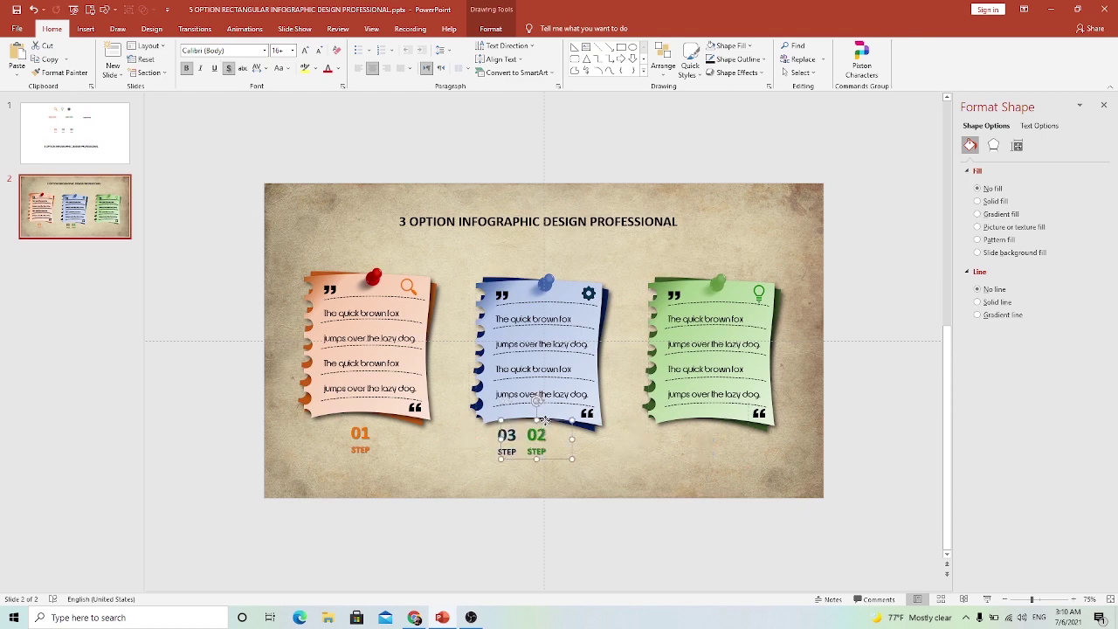
drag(544, 421, 716, 420)
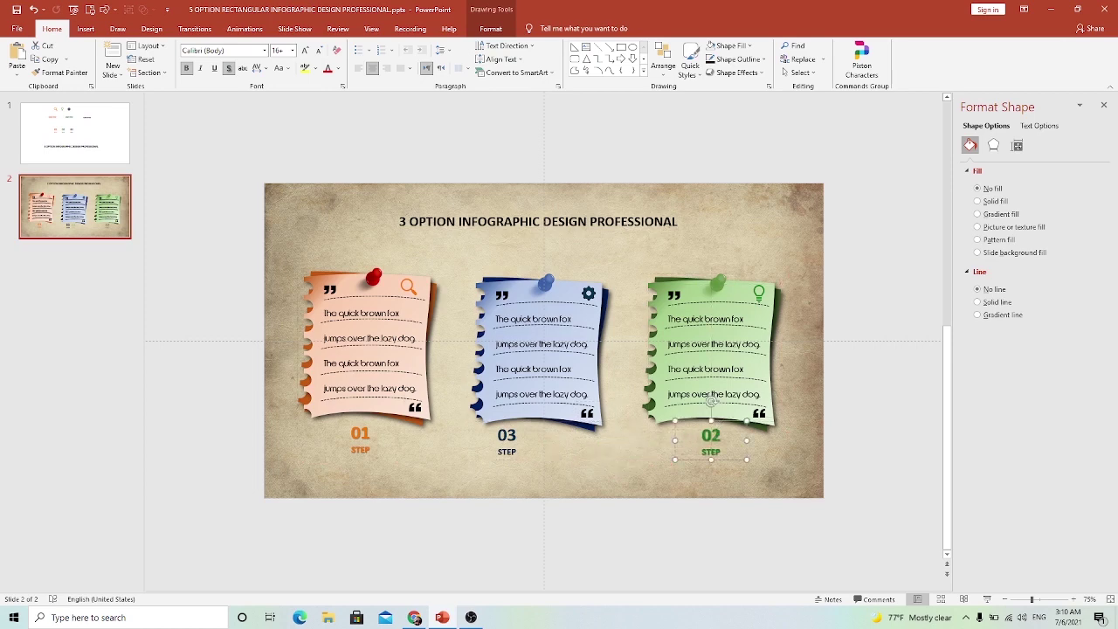
Renumber the green and blue labels to 03 and 02, centring 02 STEP under blue.
double_click(715, 437)
text(03)
double_click(505, 436)
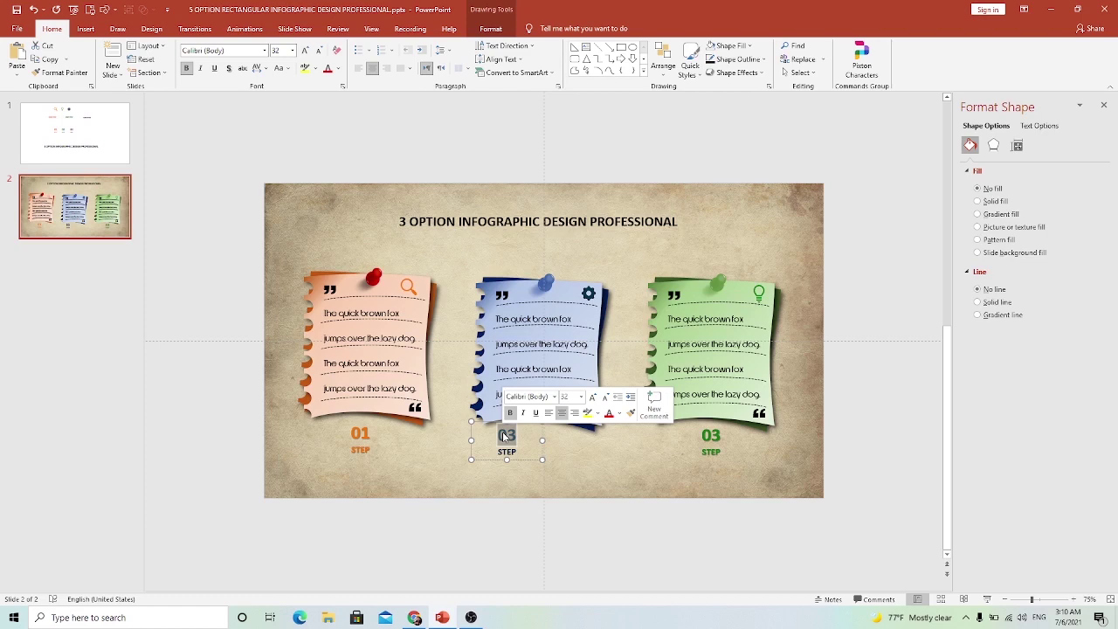
text(02)
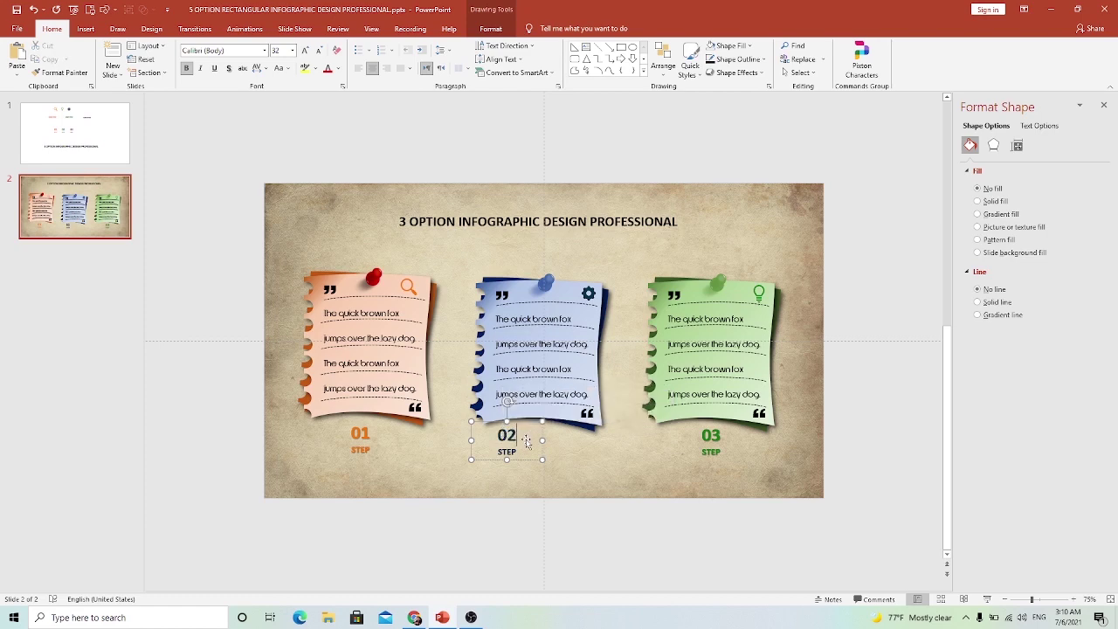
drag(543, 430, 575, 426)
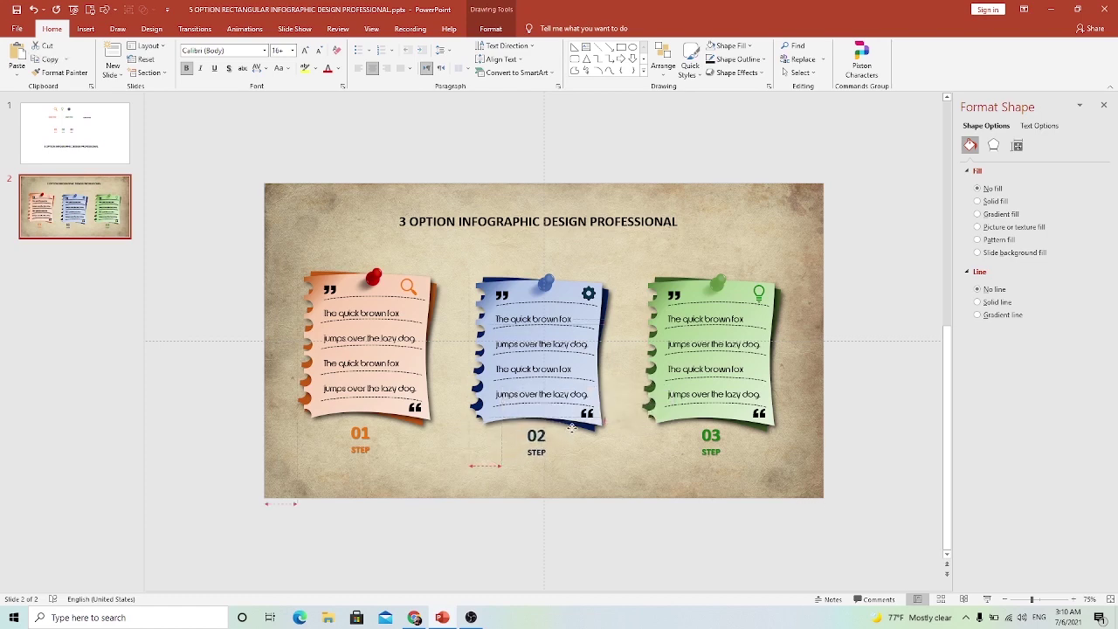
Group the orange note with 01 STEP, blue with 02 STEP, and green with 03 STEP.
click(223, 314)
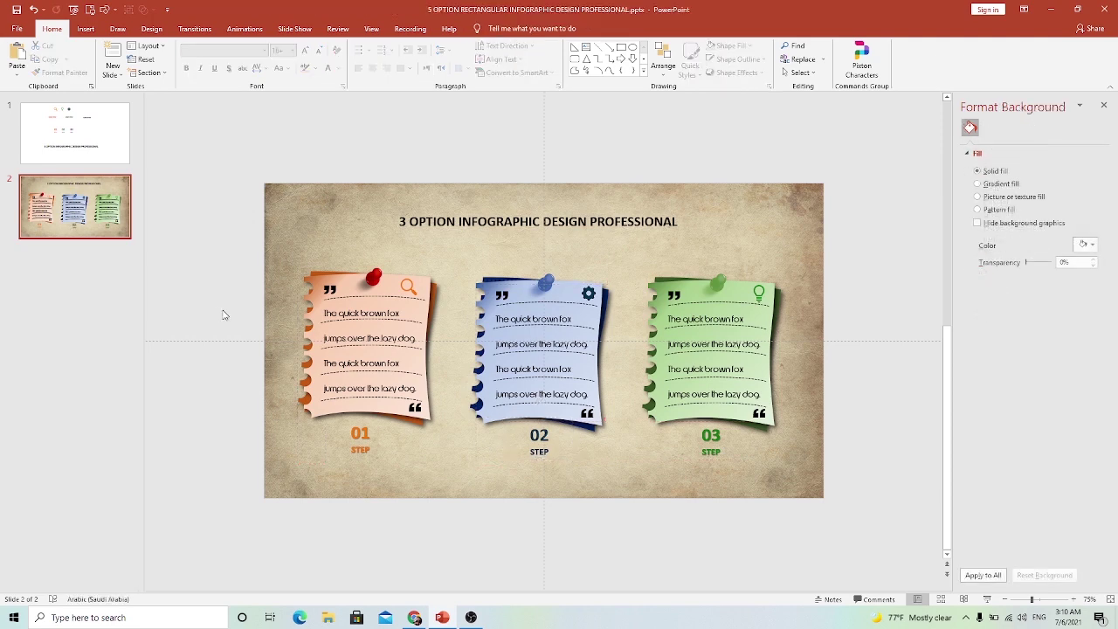
drag(223, 251, 432, 466)
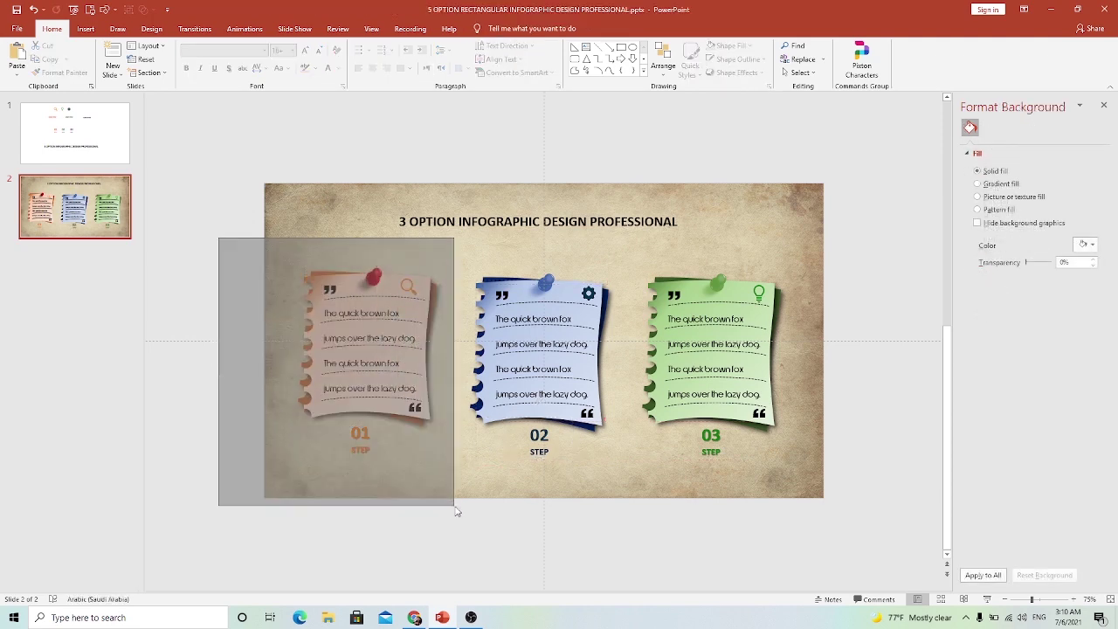
right_click(425, 394)
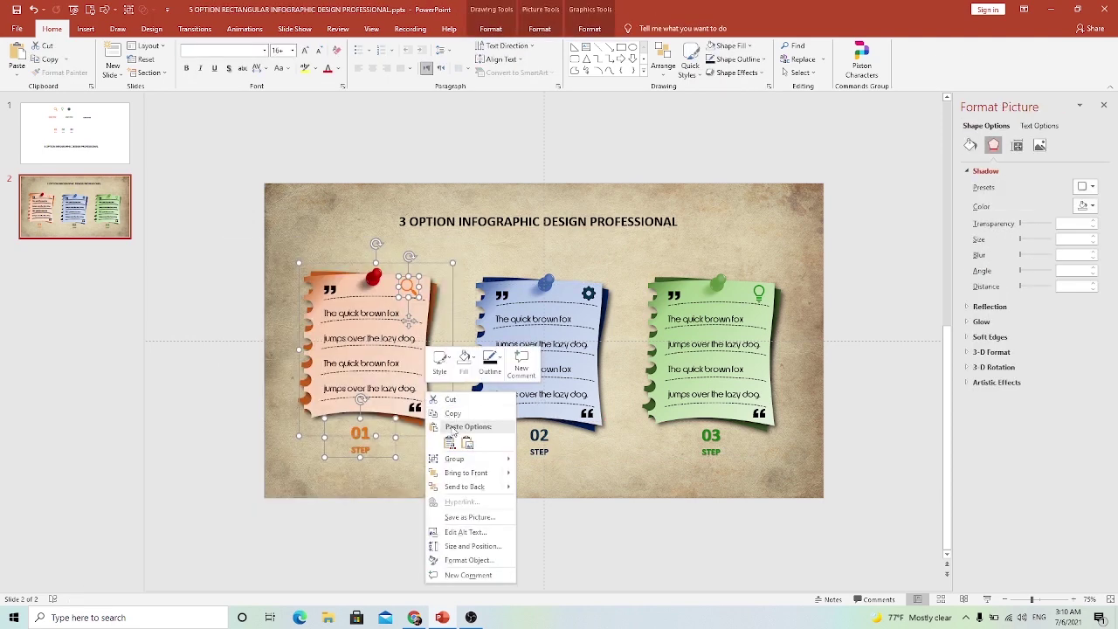
mouse_move(460, 459)
click(538, 461)
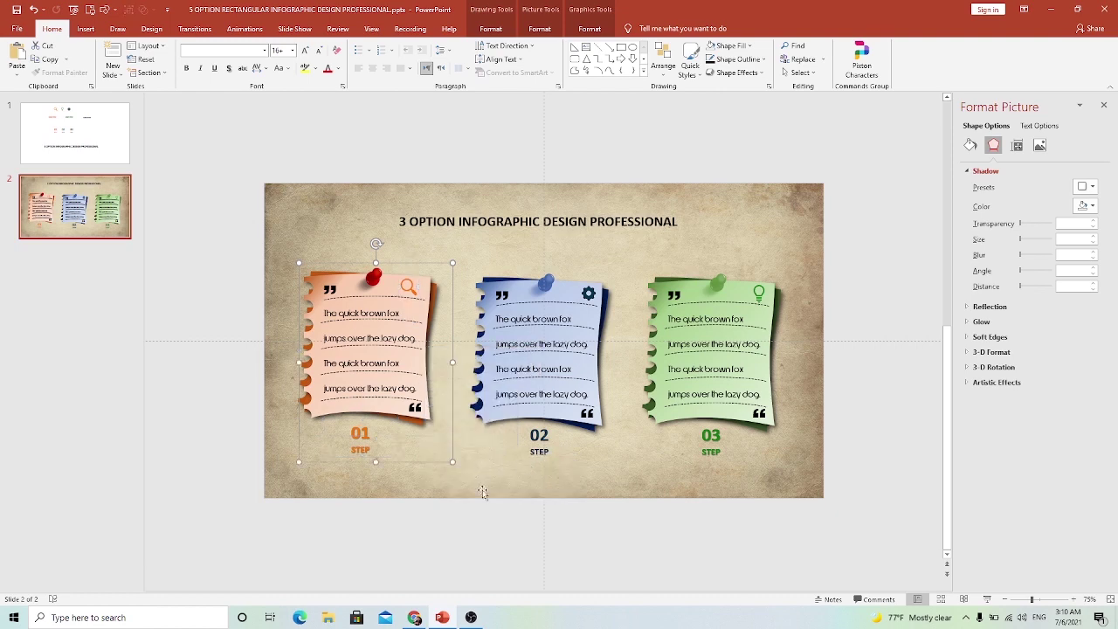
drag(462, 539, 644, 242)
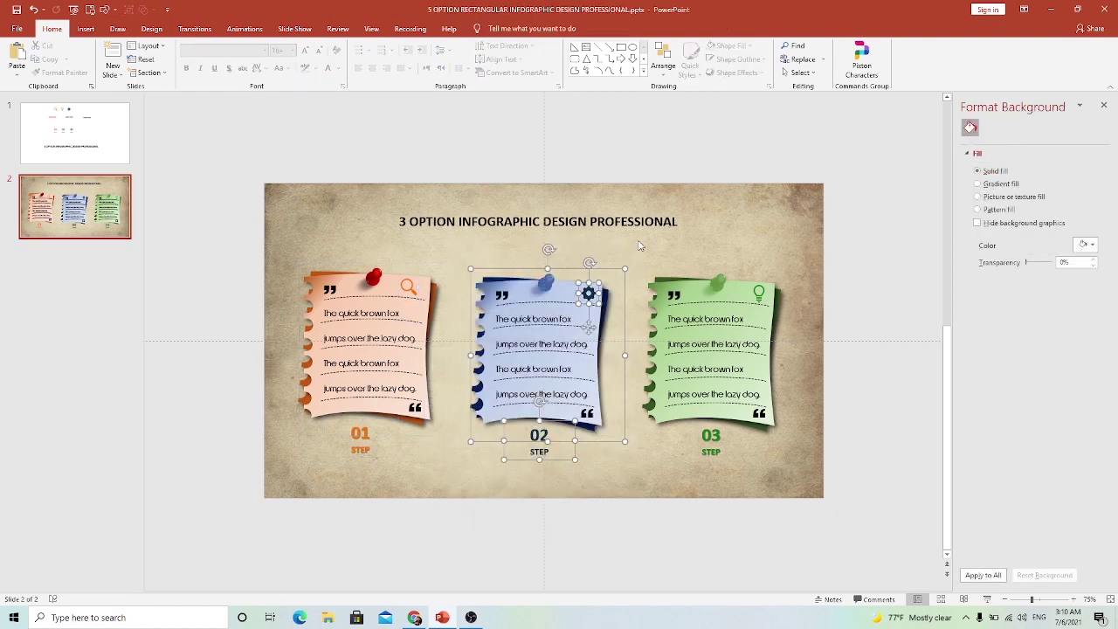
right_click(590, 294)
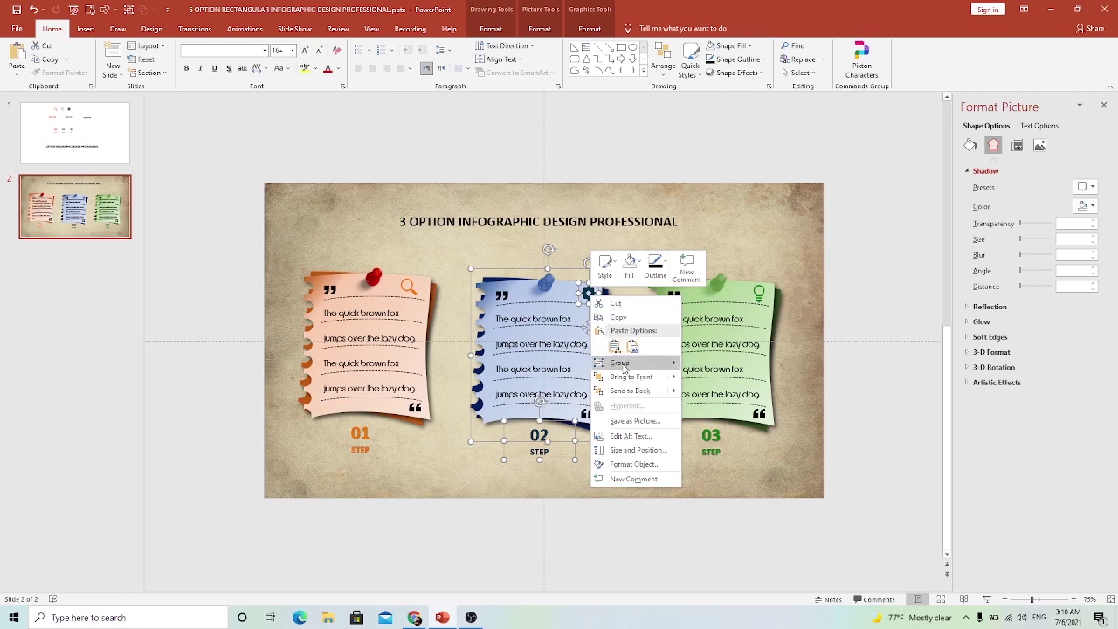
mouse_move(636, 363)
click(696, 371)
drag(640, 542, 831, 222)
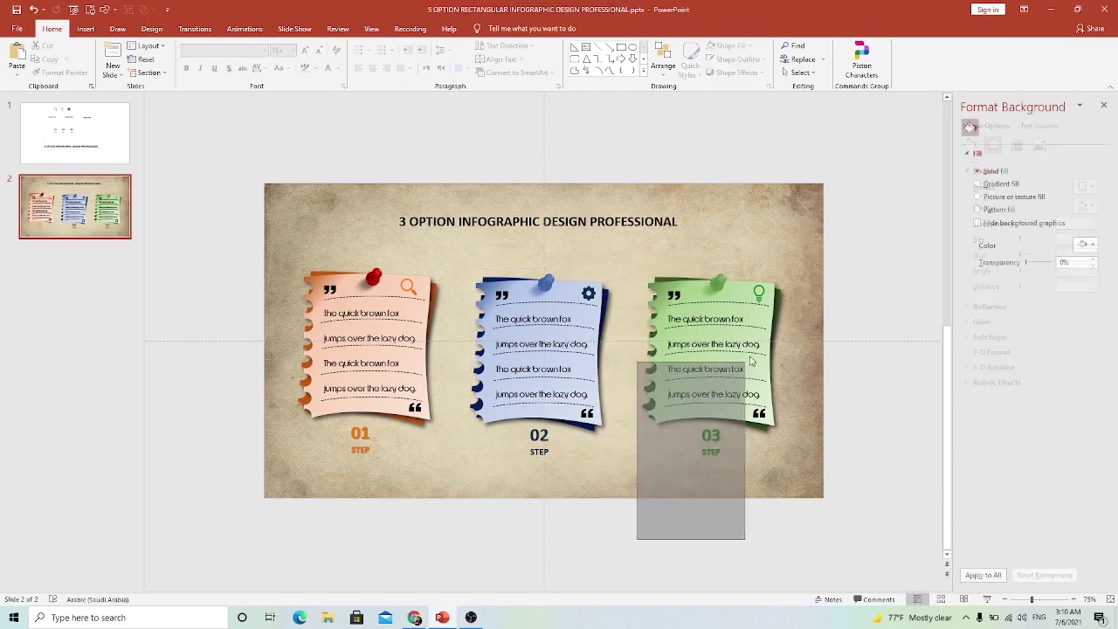
right_click(760, 283)
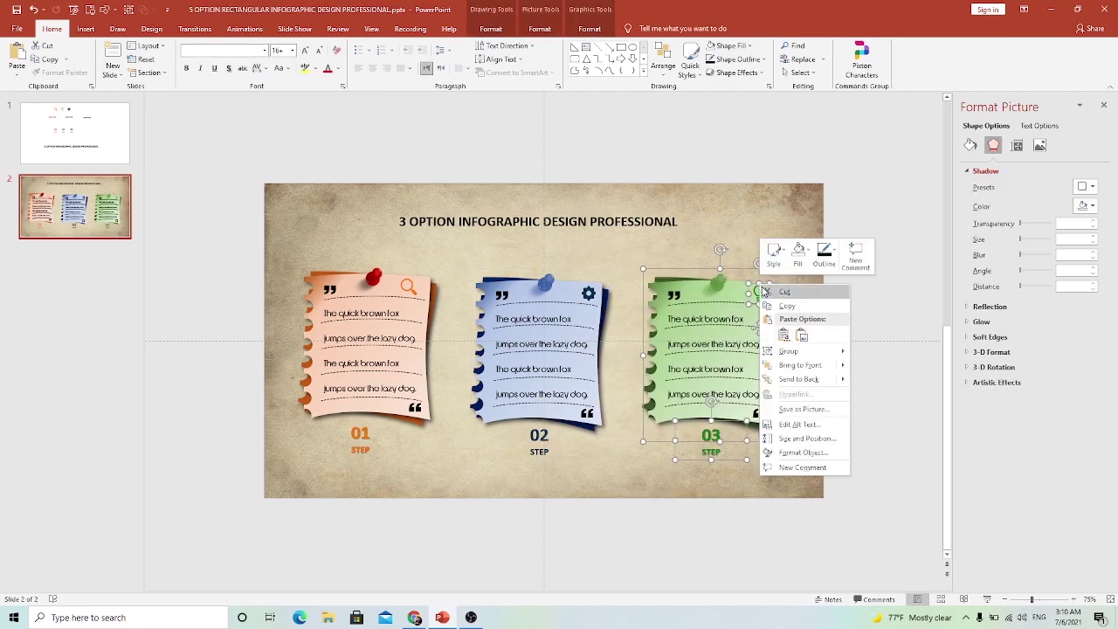
mouse_move(826, 353)
click(872, 352)
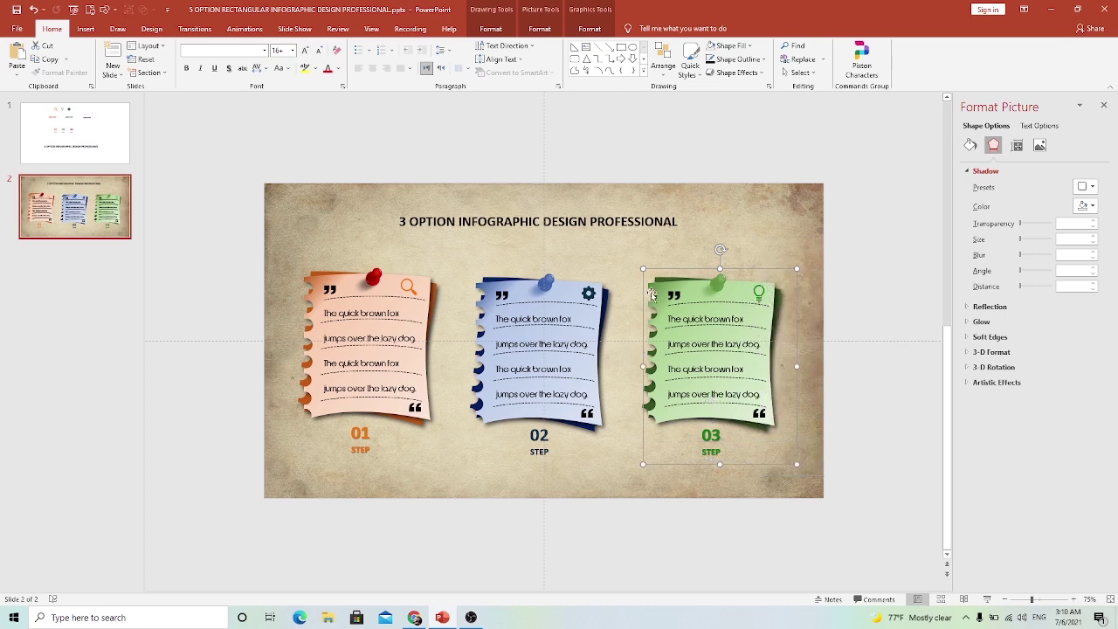
click(1107, 107)
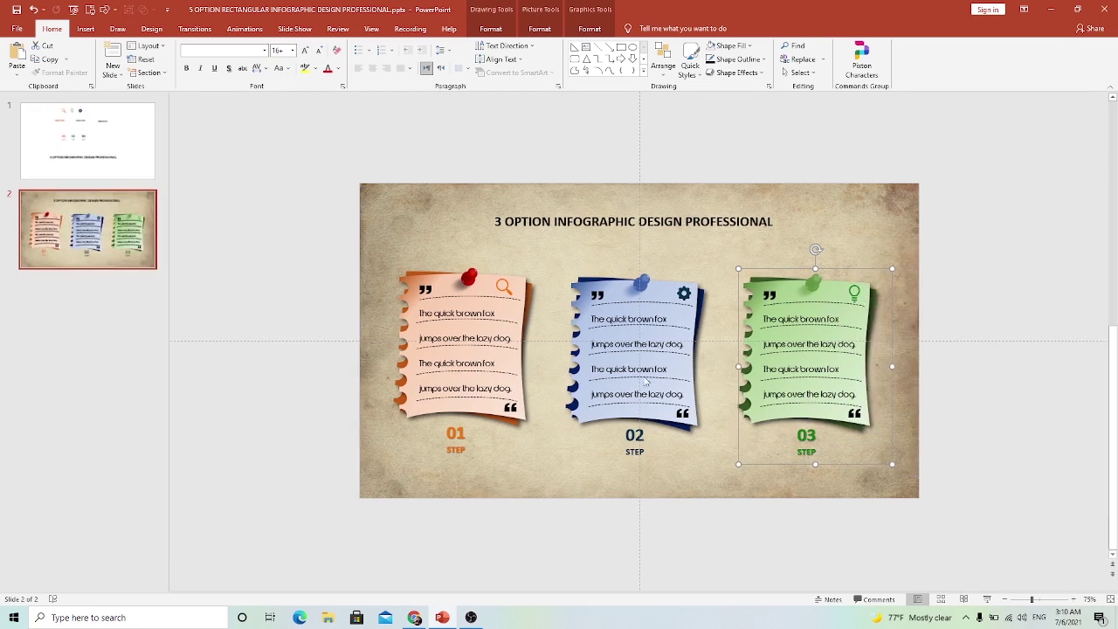
Give the orange 01 card group Fly In, starting After Previous with 01.50 duration.
click(322, 310)
click(448, 282)
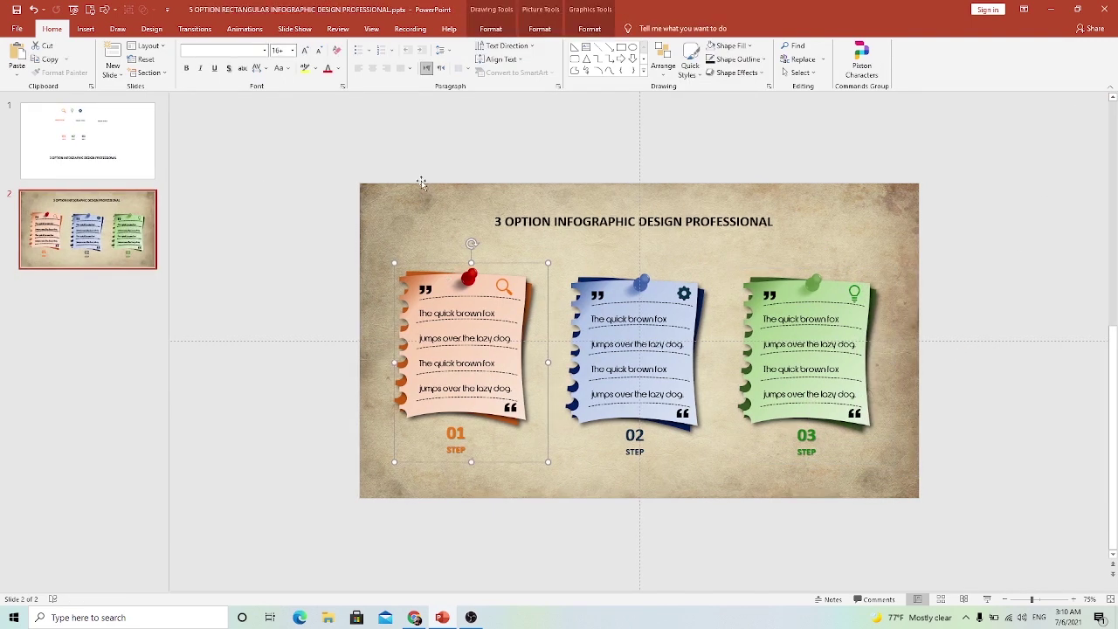
click(241, 29)
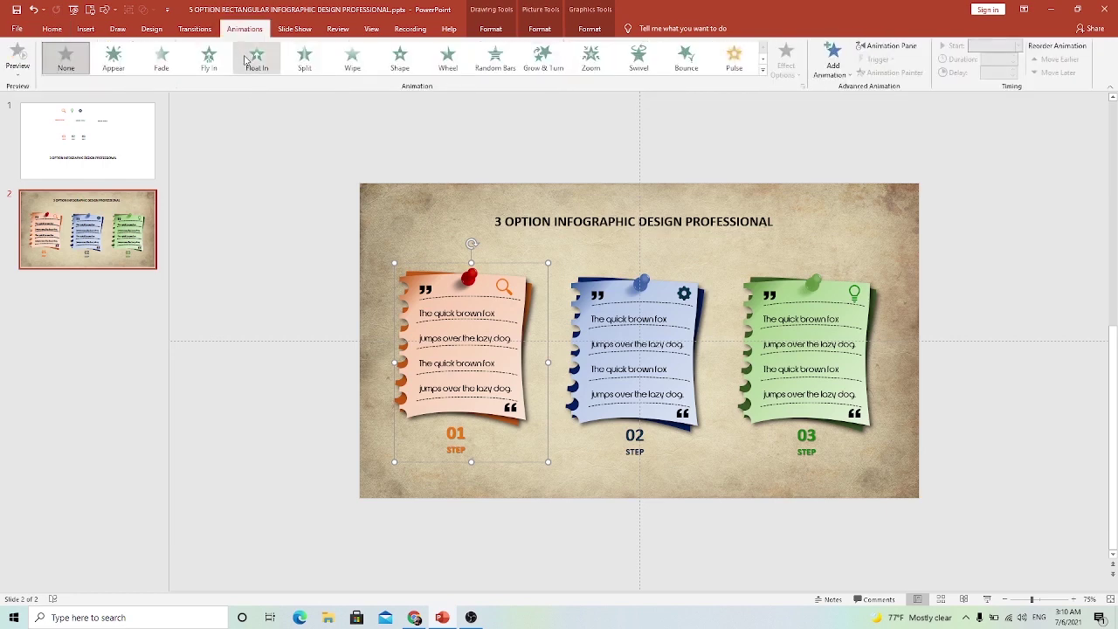
click(246, 59)
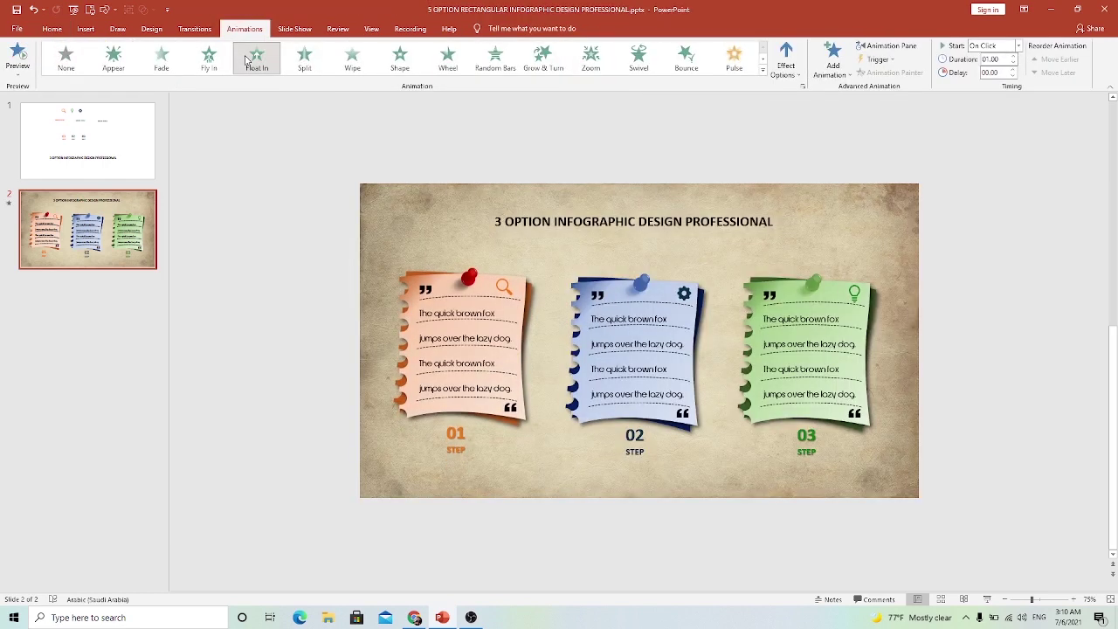
click(209, 62)
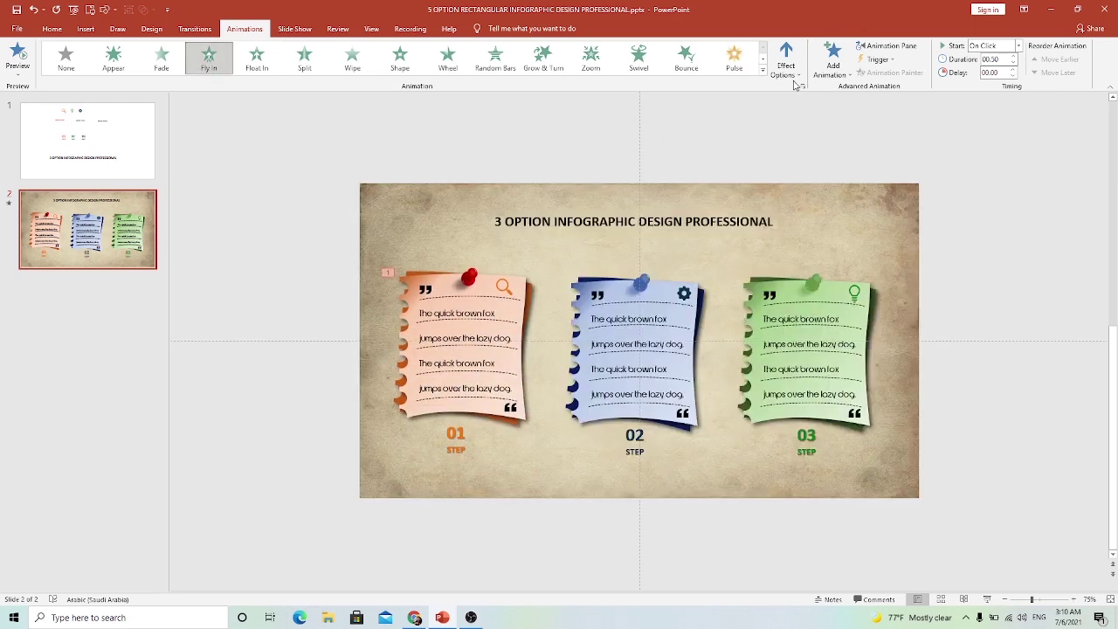
double_click(1014, 55)
click(1018, 45)
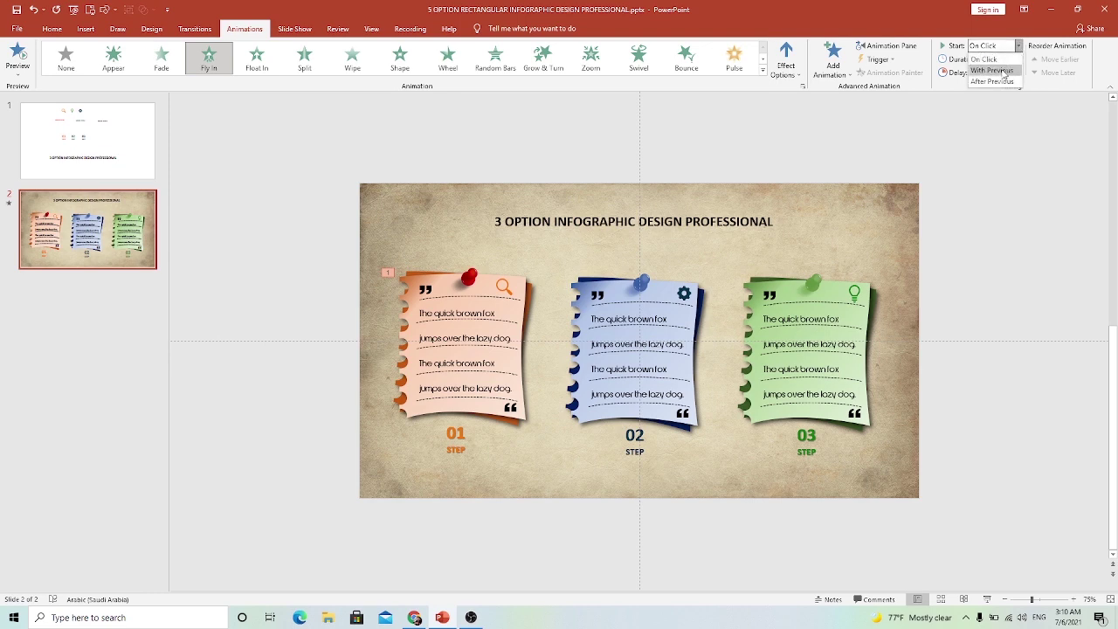
click(997, 81)
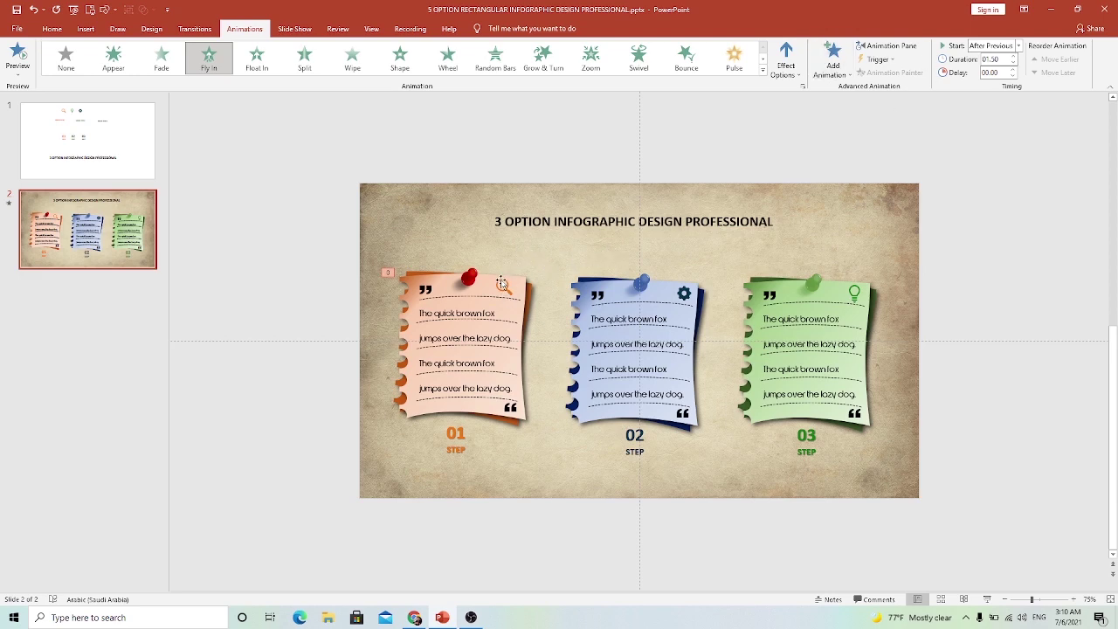
click(502, 284)
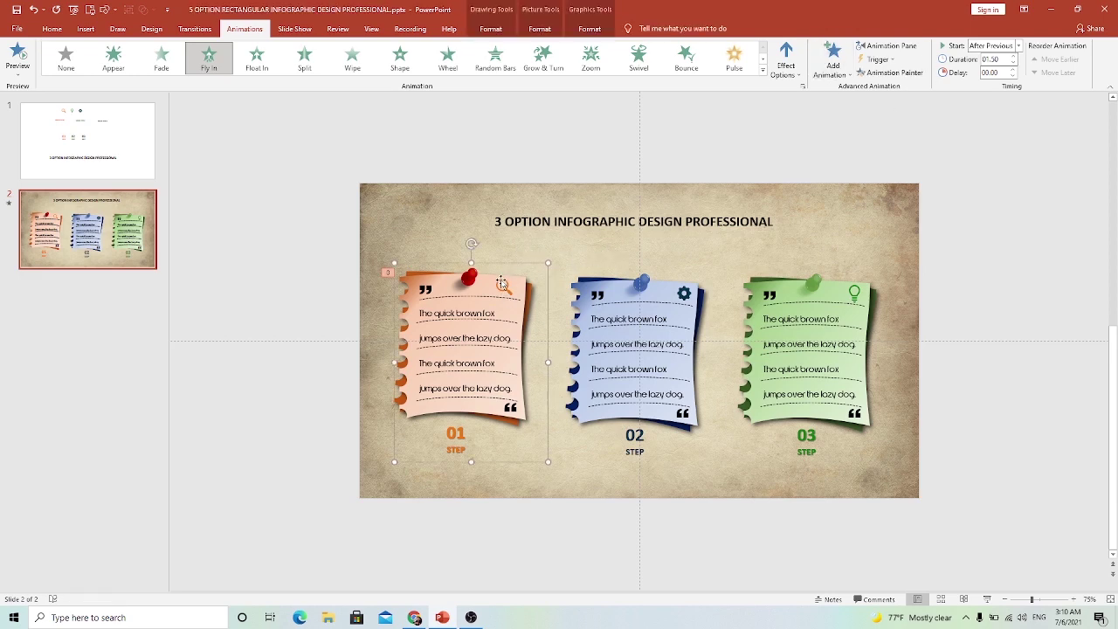
Copy the orange card's Fly In onto the blue and green cards with Animation Painter.
click(896, 73)
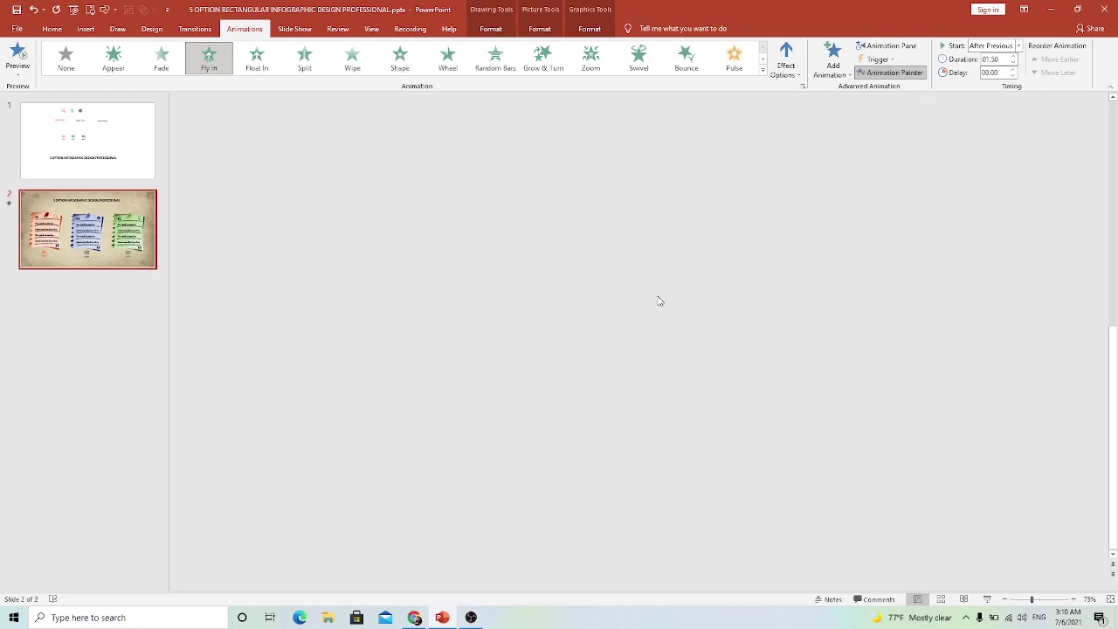
click(659, 297)
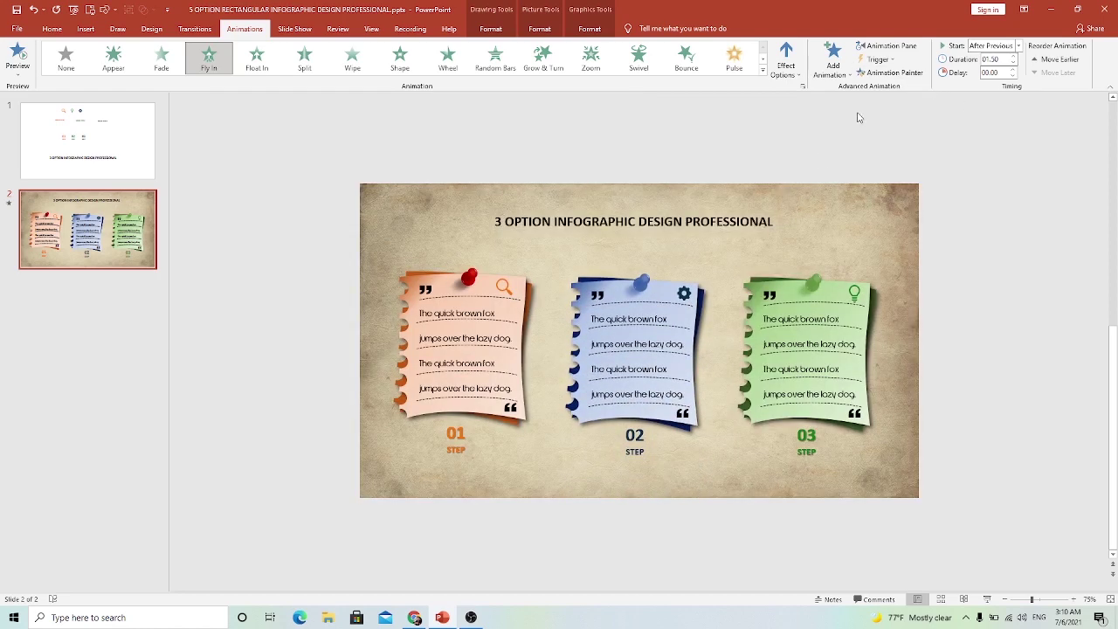
click(889, 73)
click(793, 331)
key(Tab)
key(Tab)
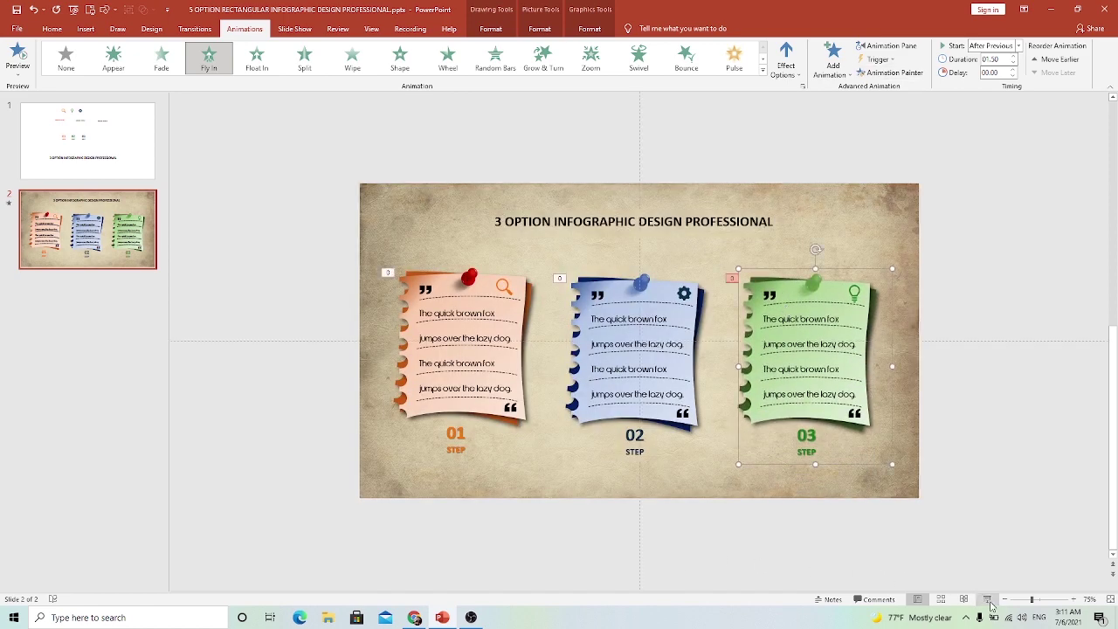
Run the slide show from slide 2 to watch the cards fly in.
click(990, 604)
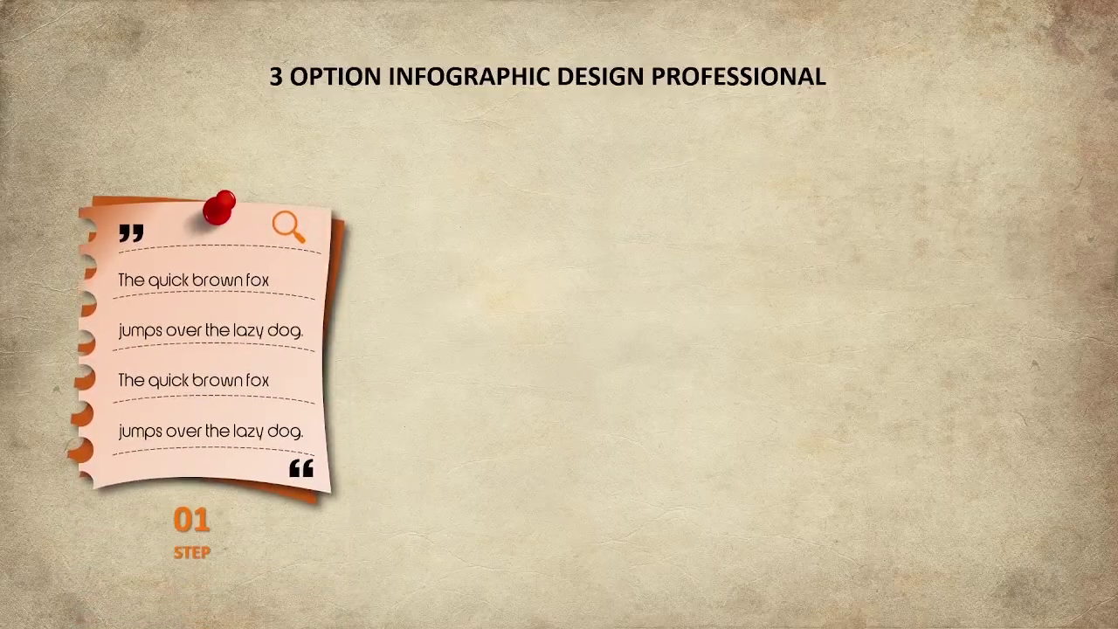